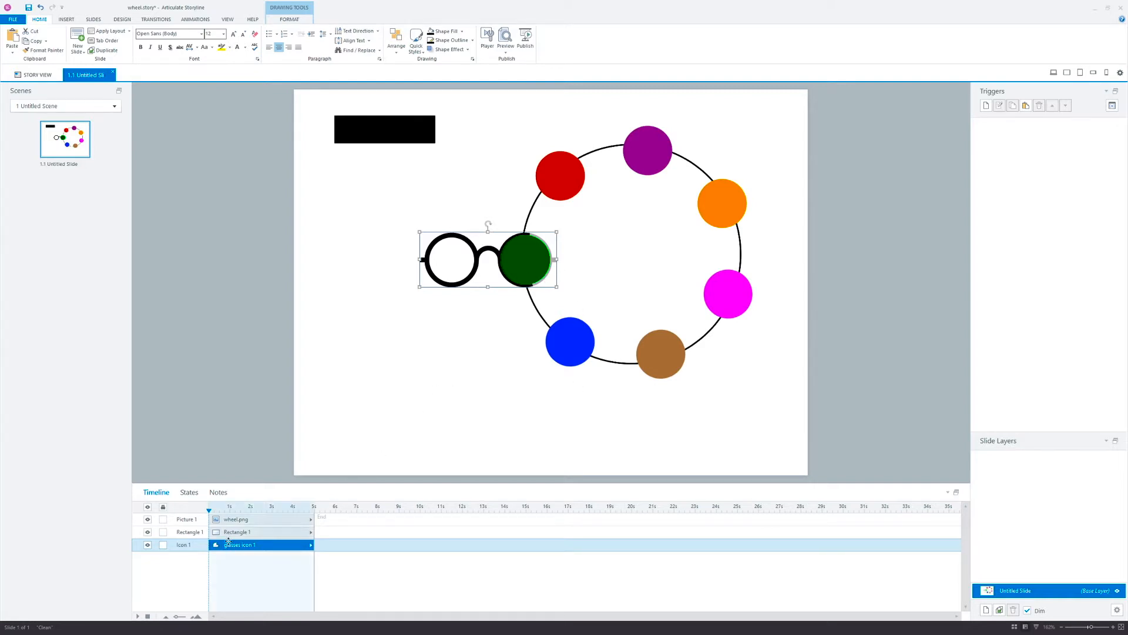
Bring the glasses icon in front of the wheel picture, and shift both together slightly down the slide
{"action": "left_click_drag", "start_coordinate": [227, 538], "coordinate": [223, 518]}
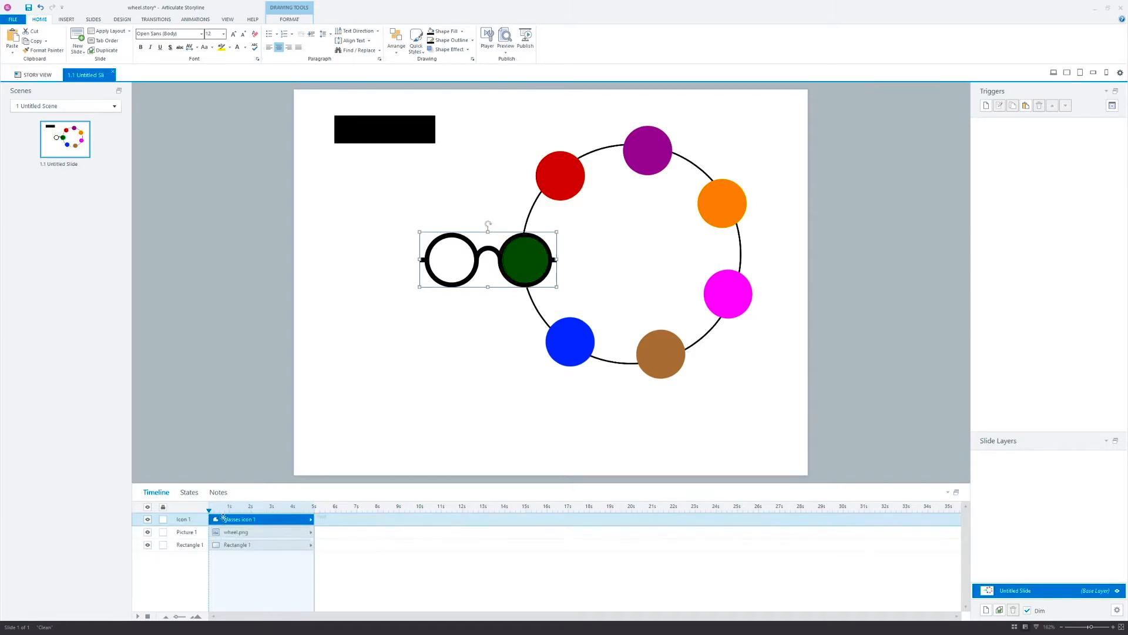
{"action": "left_click", "coordinate": [571, 328]}
{"action": "left_click_drag", "start_coordinate": [841, 104], "coordinate": [382, 434]}
{"action": "left_click_drag", "start_coordinate": [532, 265], "coordinate": [537, 276]}
{"action": "left_click", "coordinate": [369, 275]}
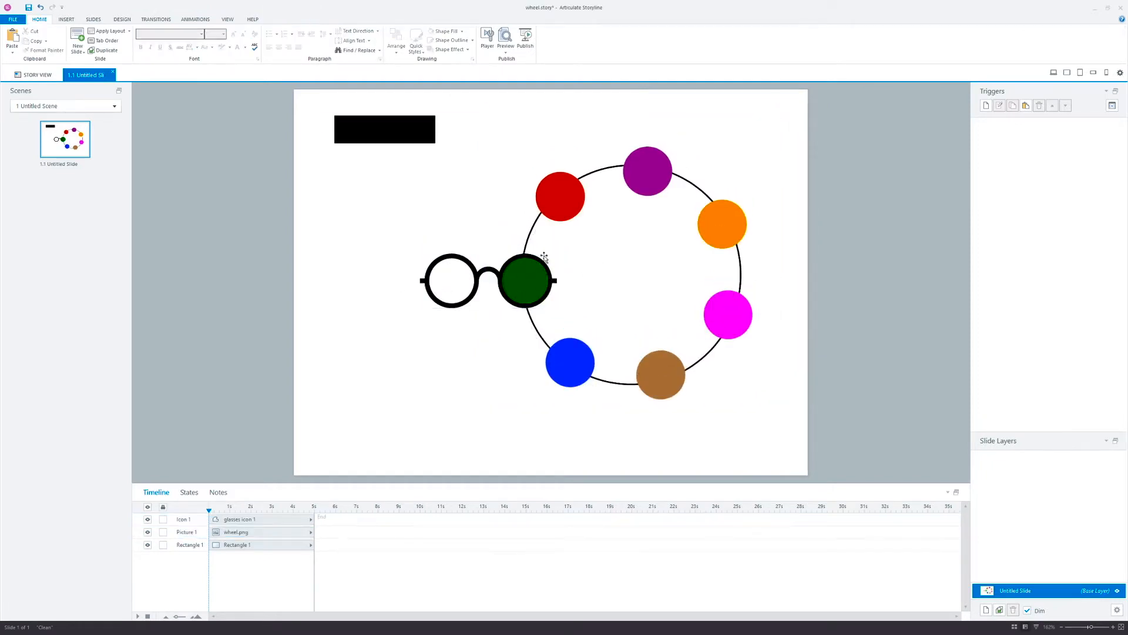
Convert the colored wheel picture into a dial
{"action": "left_click", "coordinate": [588, 205]}
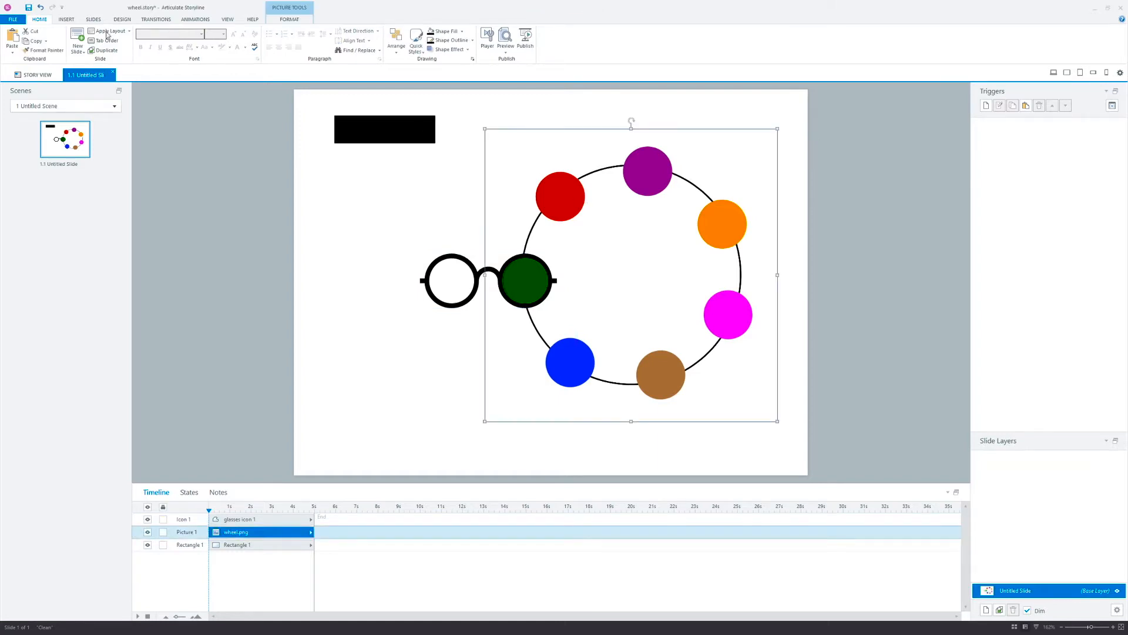
{"action": "left_click", "coordinate": [66, 20]}
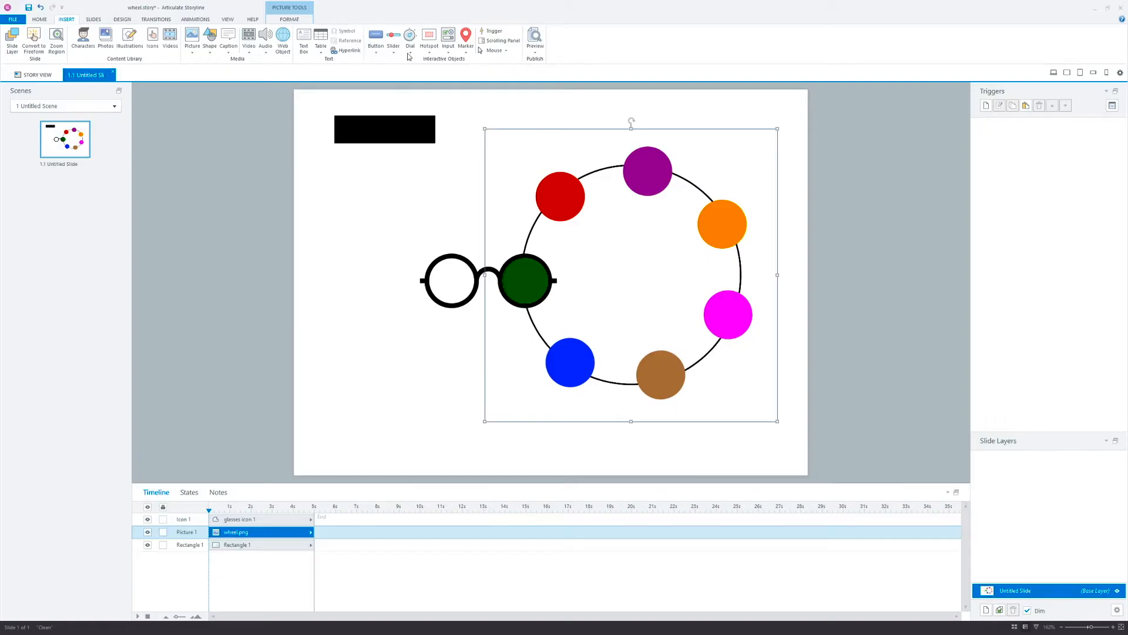
{"action": "left_click", "coordinate": [409, 55]}
{"action": "left_click", "coordinate": [449, 137]}
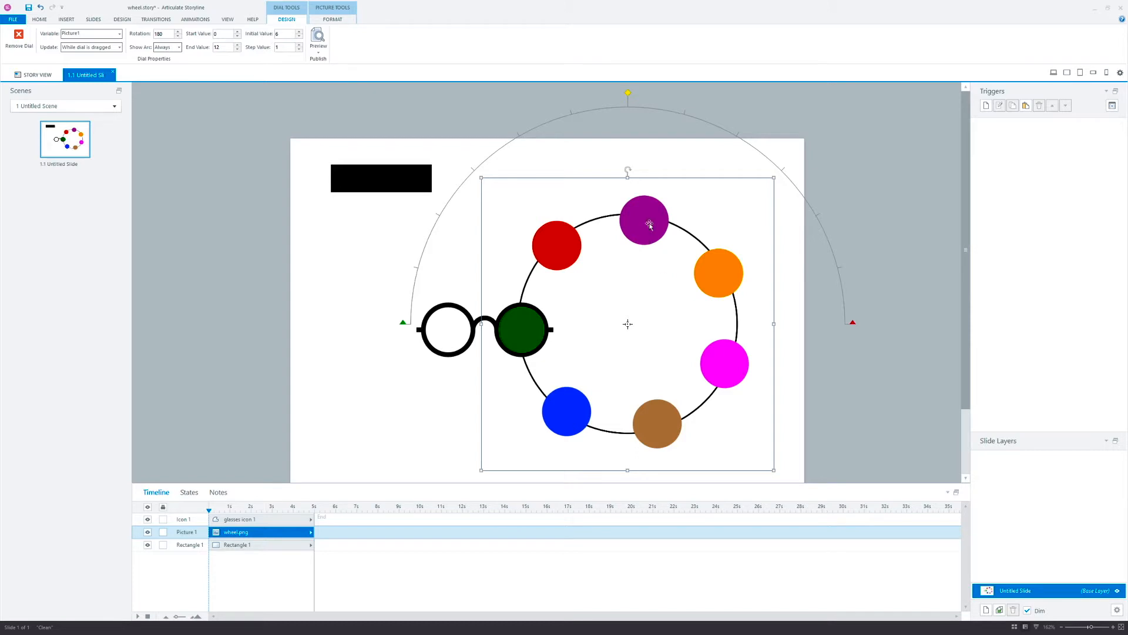
Set the dial's rotation to 360, initial value to 0 and end value to 56, and rotate the wheel until green sits inside the glasses' lens
{"action": "double_click", "coordinate": [162, 34]}
{"action": "key", "text": "Return"}
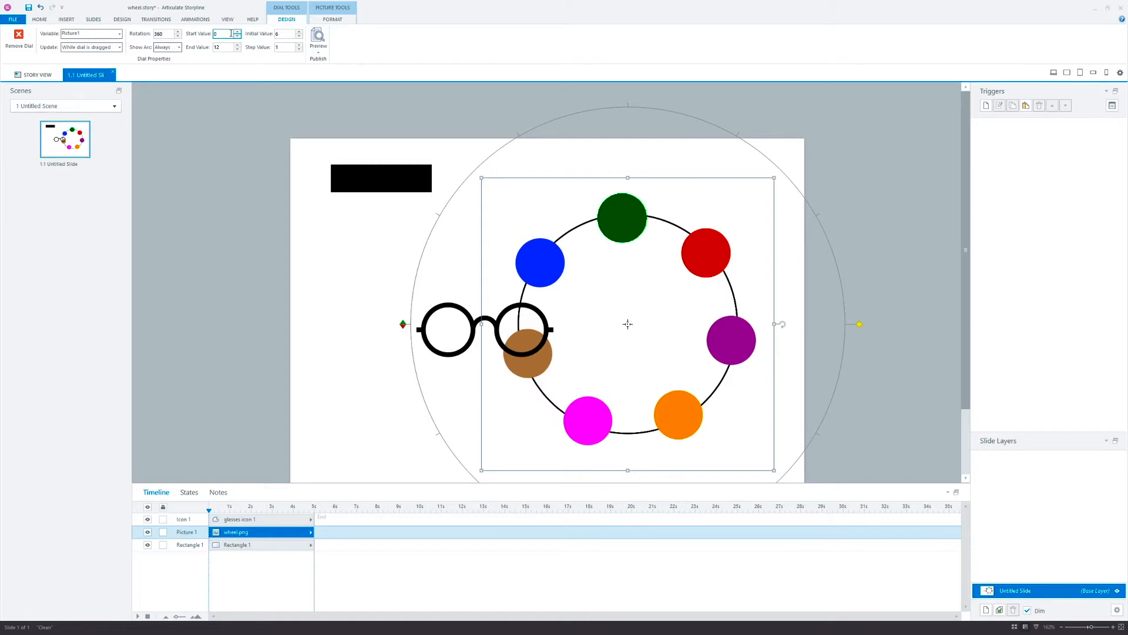
{"action": "left_click", "coordinate": [275, 34]}
{"action": "left_click", "coordinate": [216, 47]}
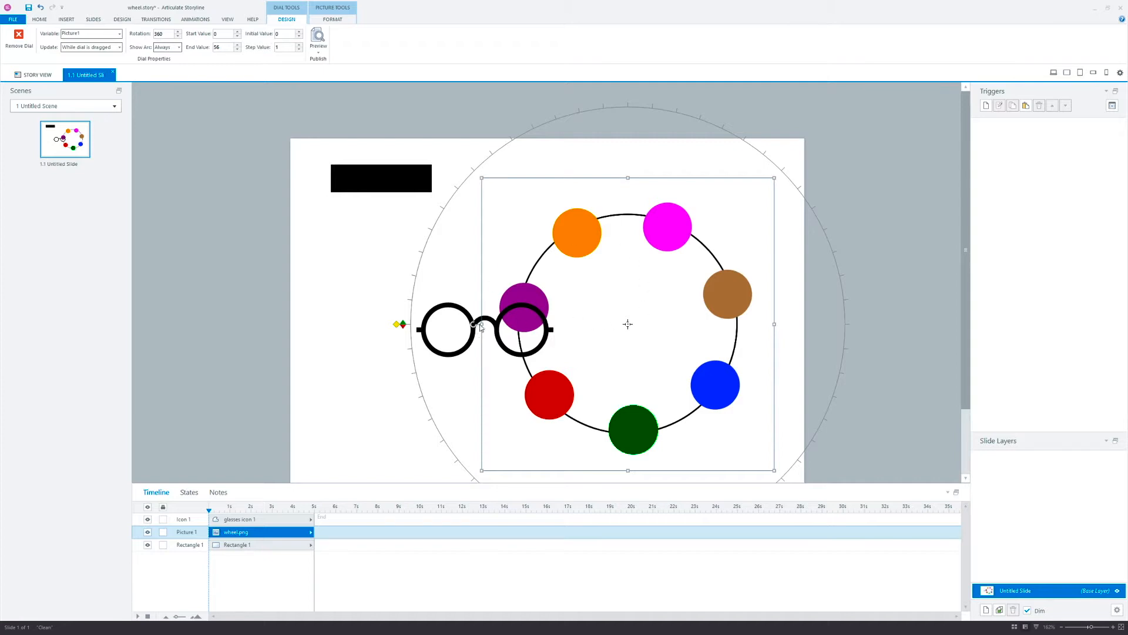
{"action": "left_click_drag", "start_coordinate": [473, 324], "coordinate": [633, 163]}
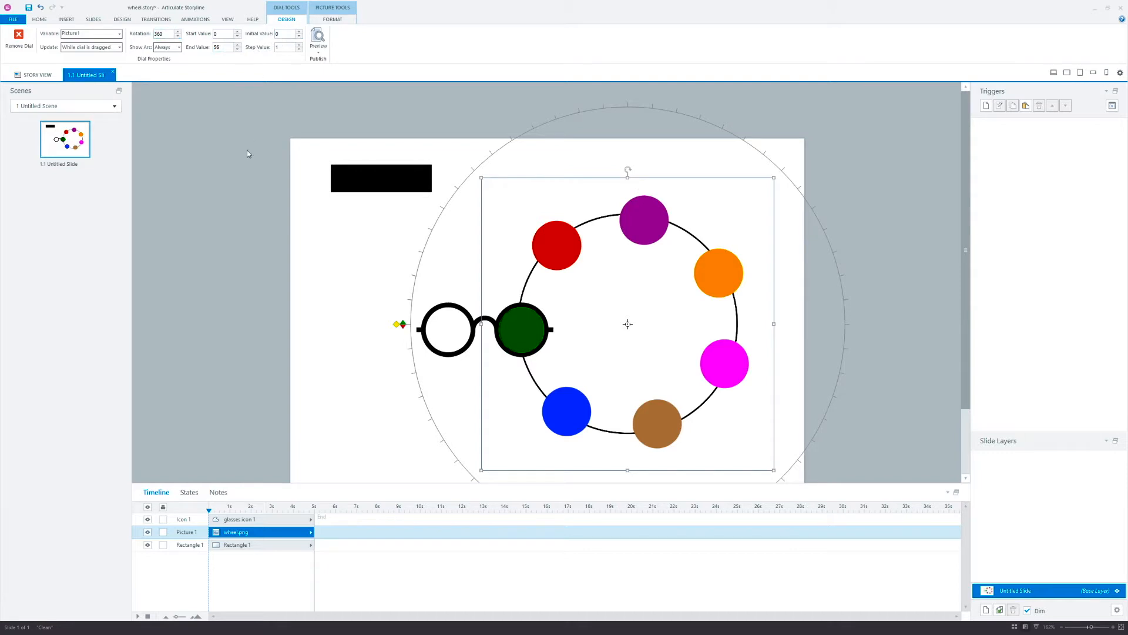
{"action": "left_click", "coordinate": [286, 162]}
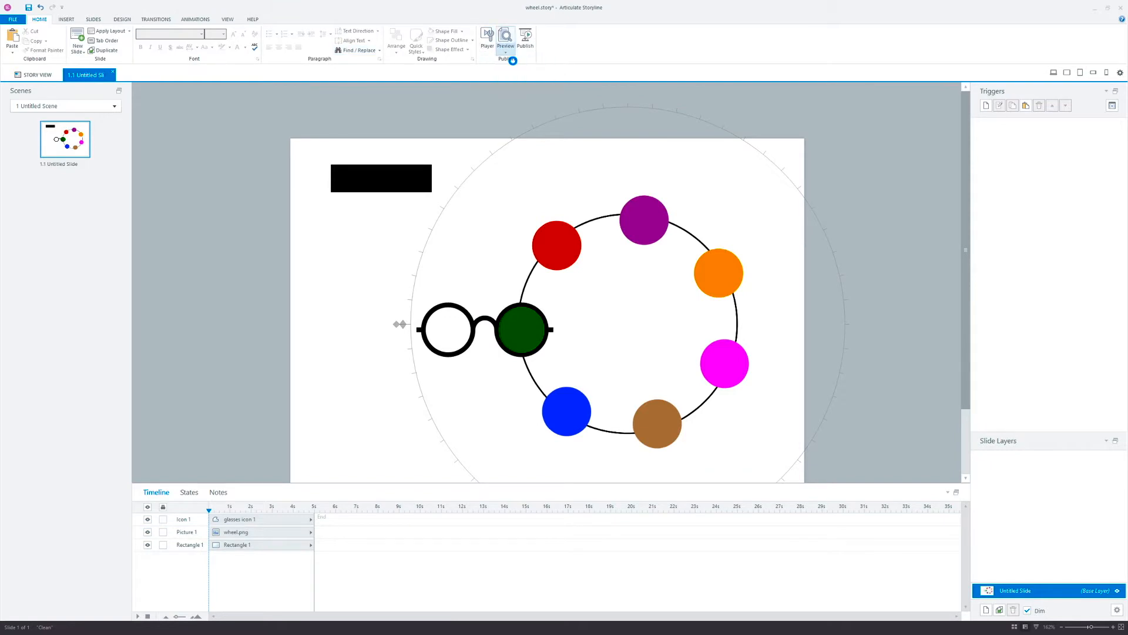
Preview the slide and turn the wheel through all its colors to check how each circle lines up with the lens
{"action": "left_click", "coordinate": [507, 47]}
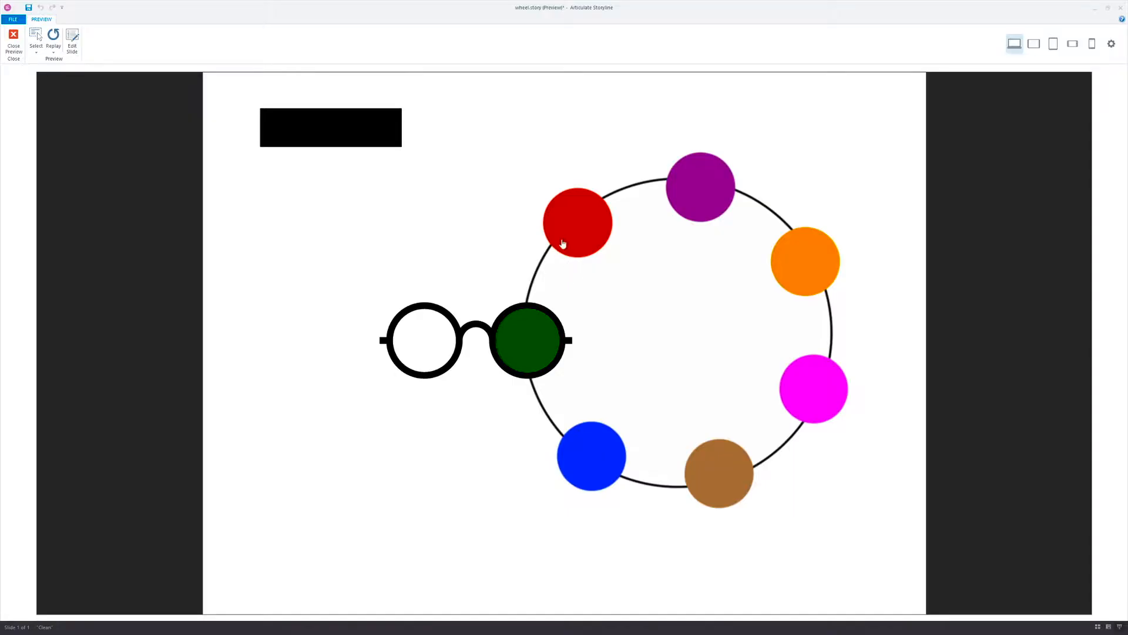
{"action": "left_click_drag", "start_coordinate": [564, 244], "coordinate": [682, 182]}
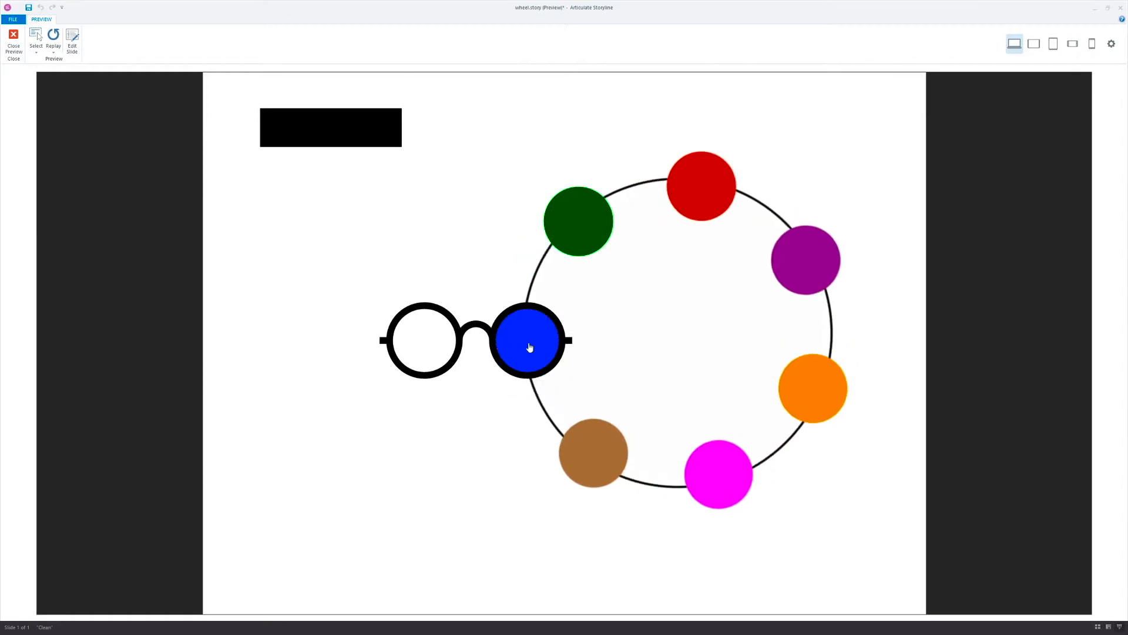
{"action": "left_click_drag", "start_coordinate": [540, 344], "coordinate": [575, 219]}
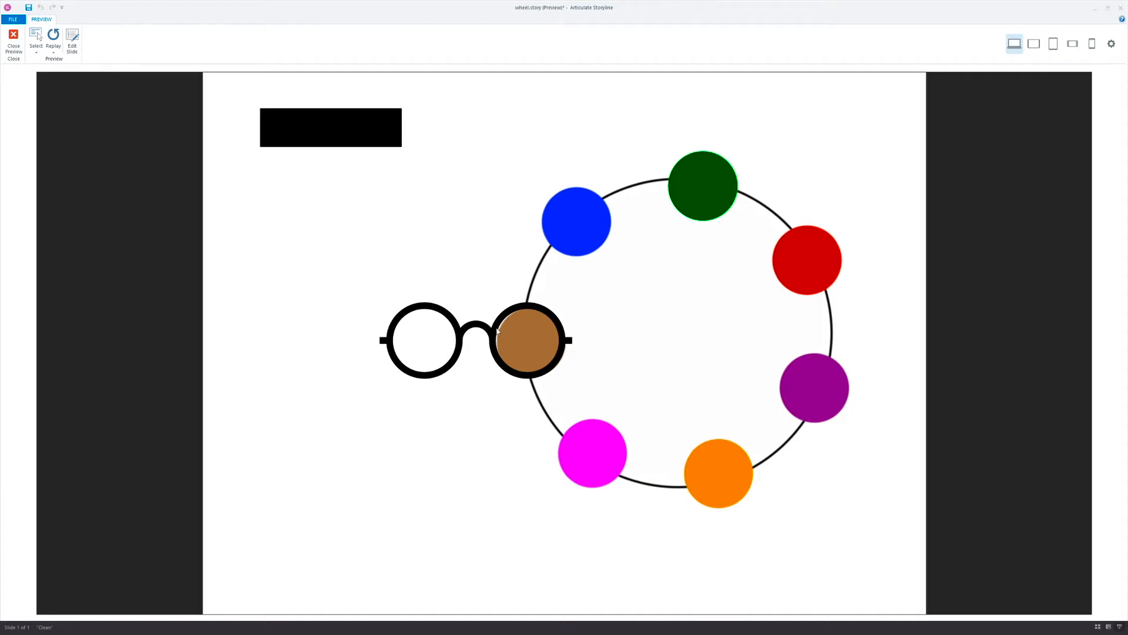
{"action": "left_click_drag", "start_coordinate": [594, 473], "coordinate": [523, 360]}
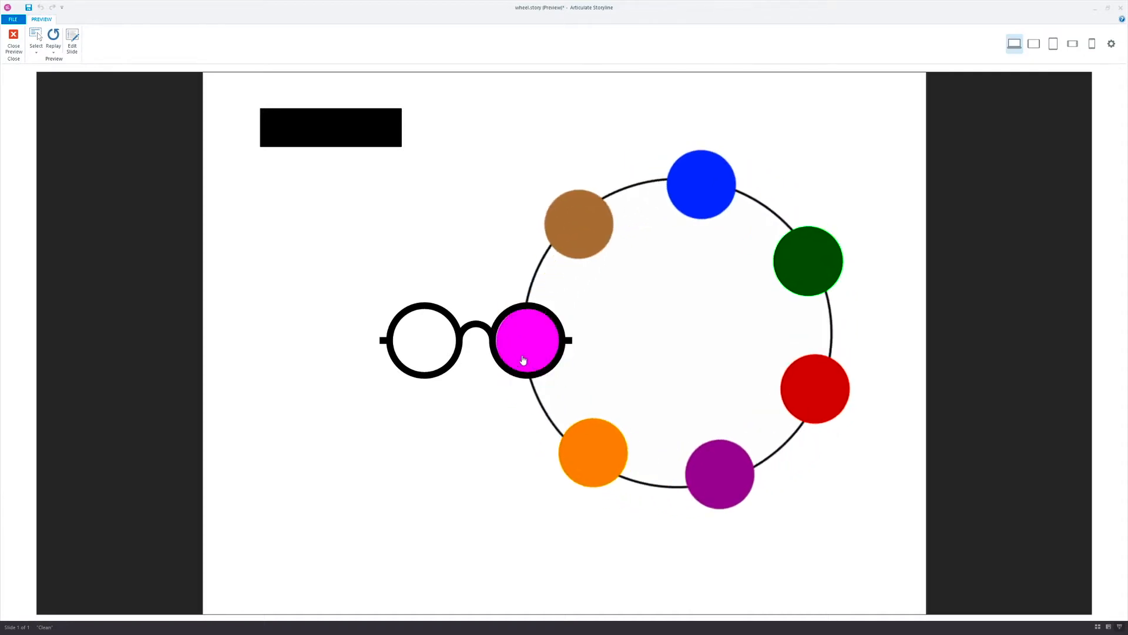
{"action": "left_click_drag", "start_coordinate": [592, 458], "coordinate": [525, 357]}
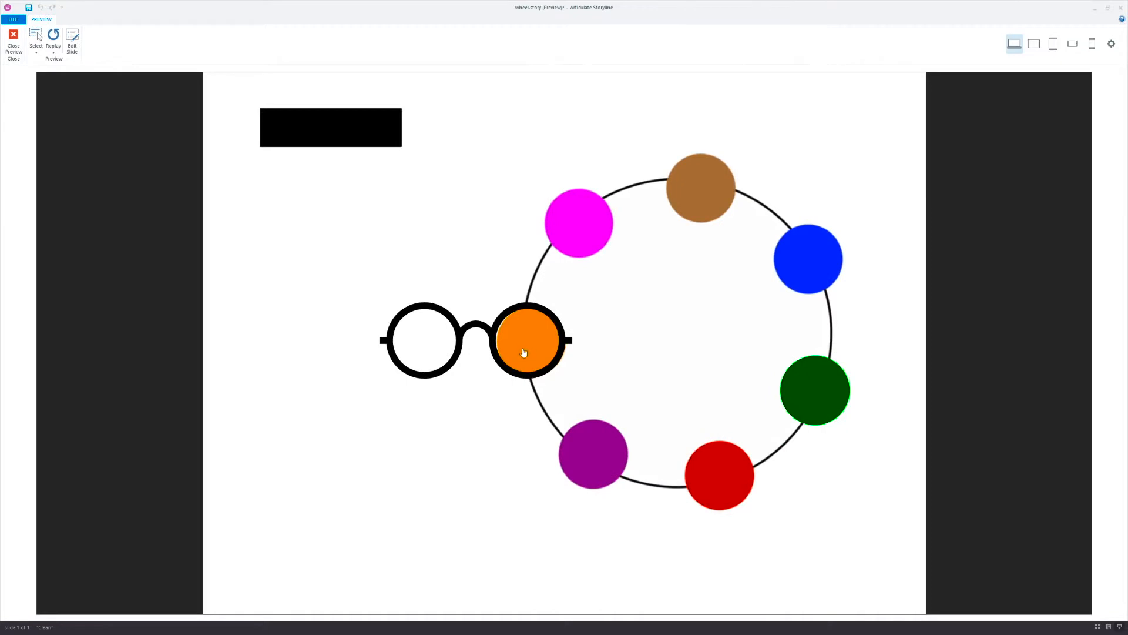
{"action": "left_click_drag", "start_coordinate": [596, 456], "coordinate": [521, 354]}
{"action": "left_click_drag", "start_coordinate": [602, 459], "coordinate": [525, 358]}
{"action": "left_click_drag", "start_coordinate": [620, 466], "coordinate": [527, 348]}
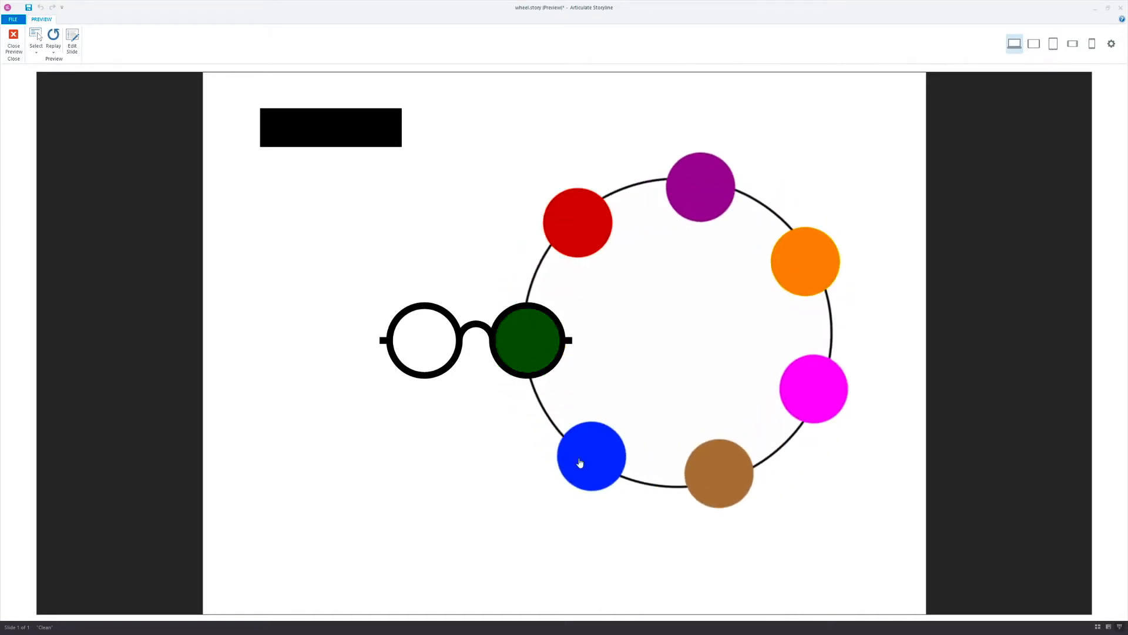
{"action": "left_click_drag", "start_coordinate": [550, 238], "coordinate": [540, 379]}
{"action": "left_click", "coordinate": [20, 47]}
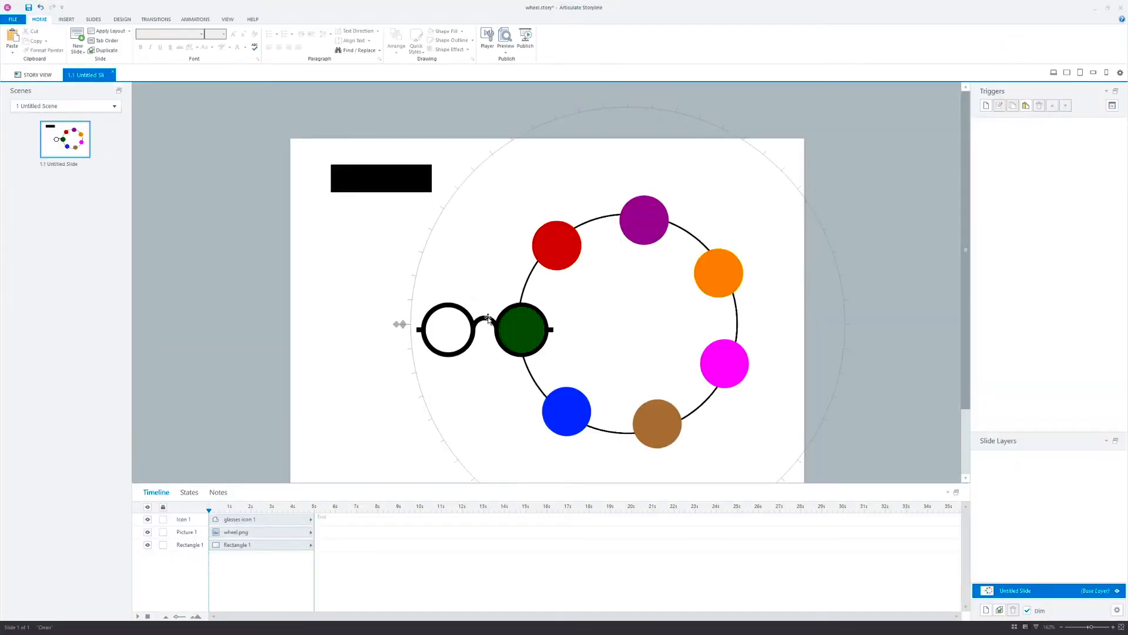
Nudge the glasses icon slightly right, and preview the slide to test the wheel's alignment with the lens
{"action": "left_click", "coordinate": [489, 319]}
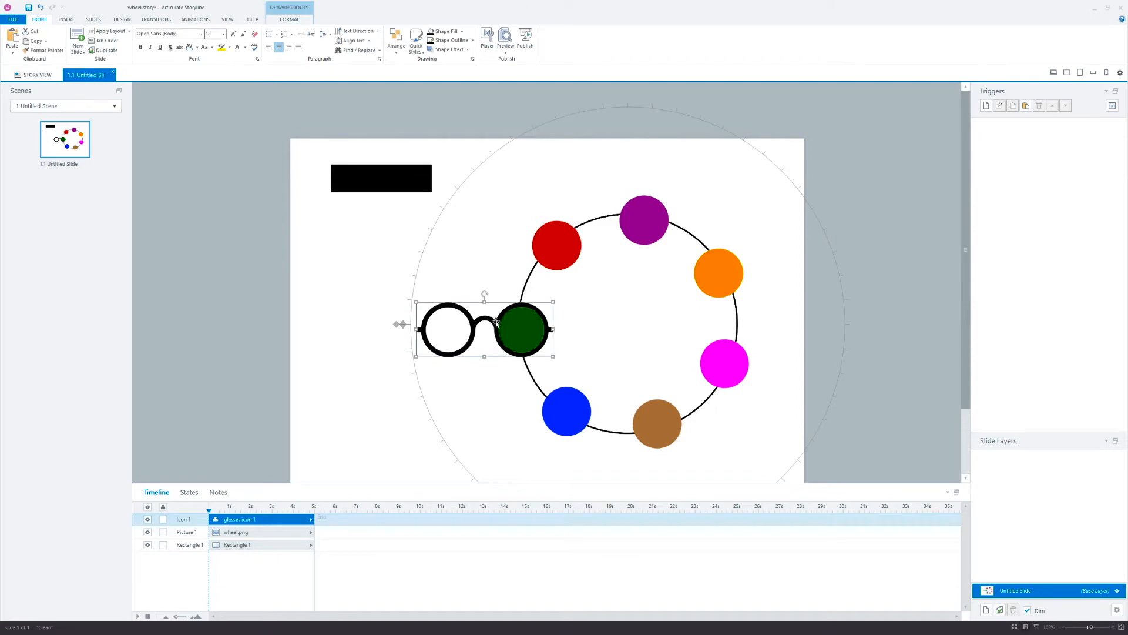
{"action": "key", "text": "Right"}
{"action": "key", "text": "Right"}
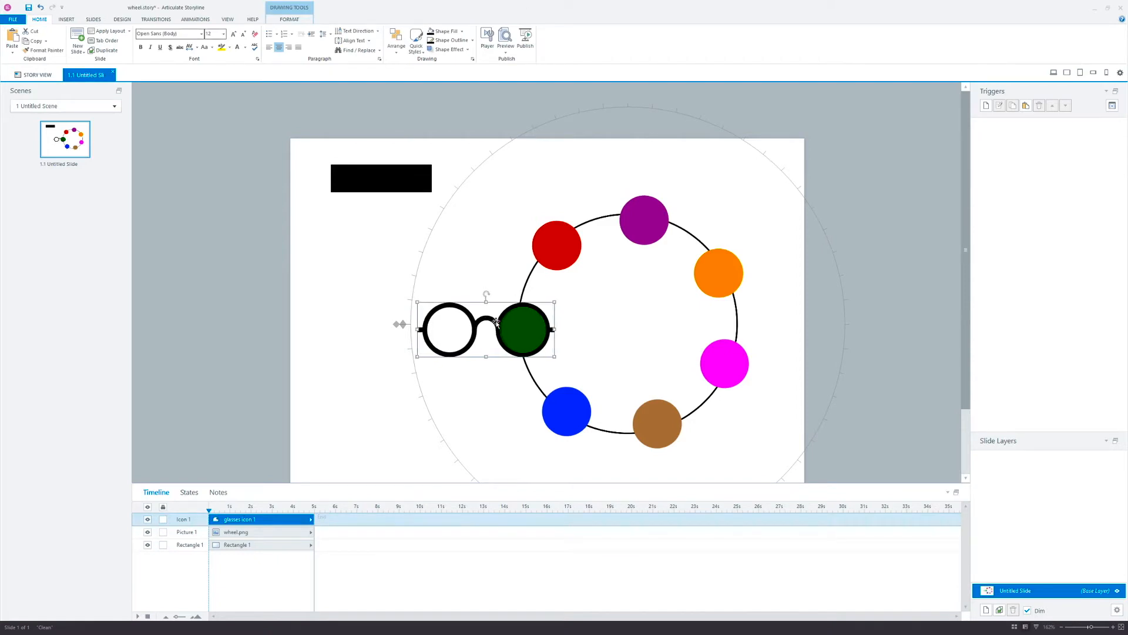
{"action": "left_click", "coordinate": [506, 43]}
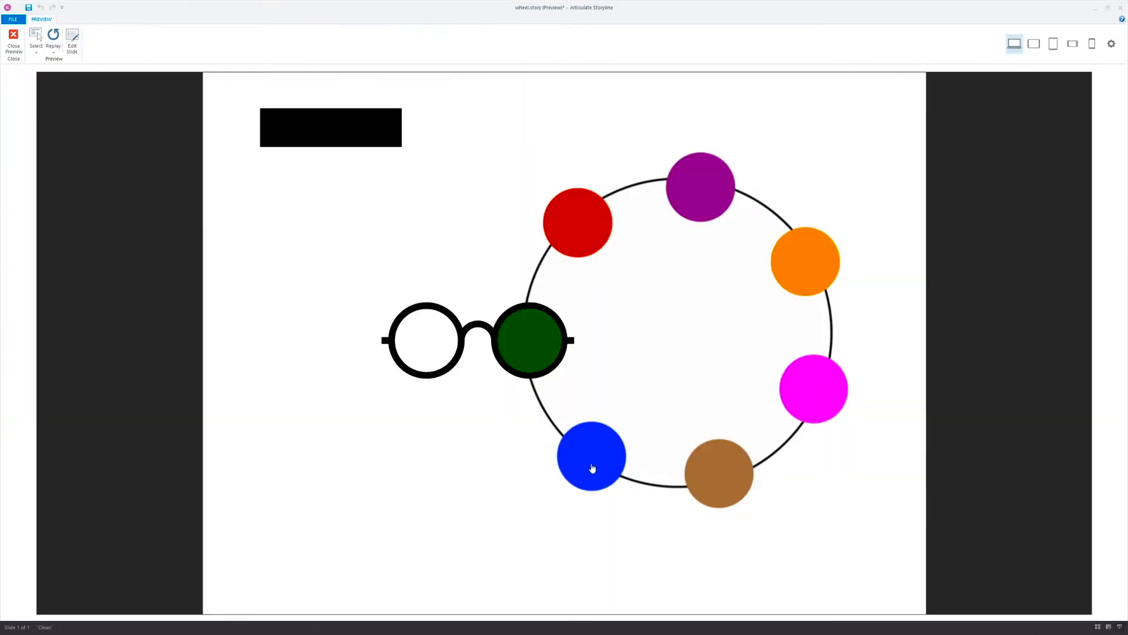
{"action": "left_click_drag", "start_coordinate": [592, 469], "coordinate": [631, 405]}
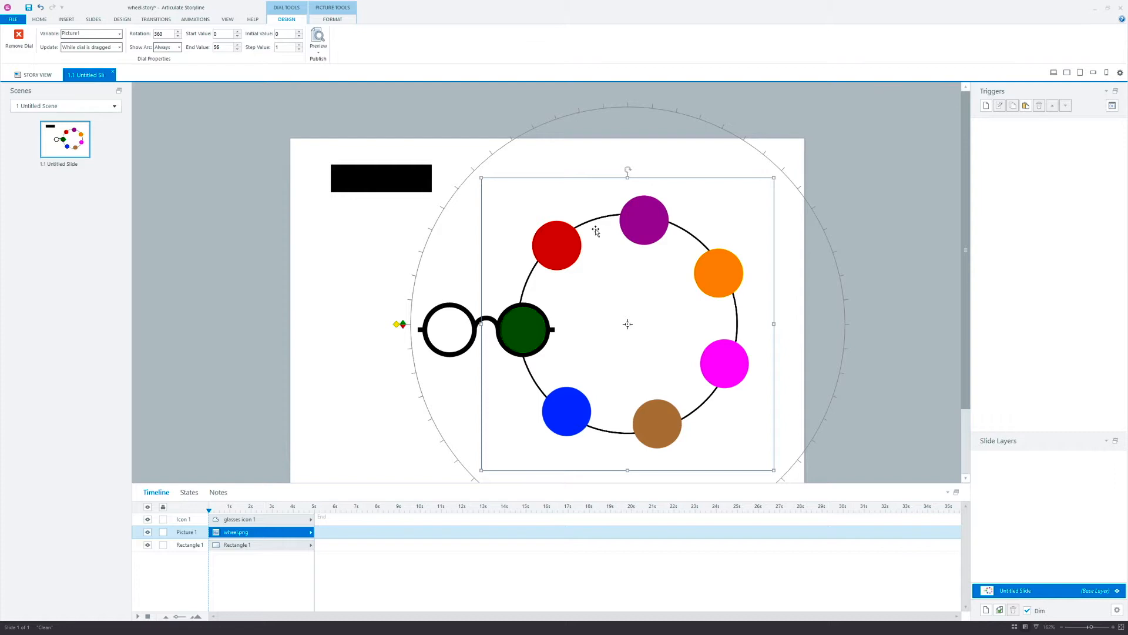
Set the wheel dial's rotation to 3600 and its end value to 560
{"action": "left_click", "coordinate": [163, 34]}
{"action": "left_click", "coordinate": [224, 47]}
{"action": "left_click", "coordinate": [225, 49]}
{"action": "type", "text": "560"}
{"action": "key", "text": "Return"}
Preview the slide and test turning the wheel with the extended rotation
{"action": "left_click", "coordinate": [319, 54]}
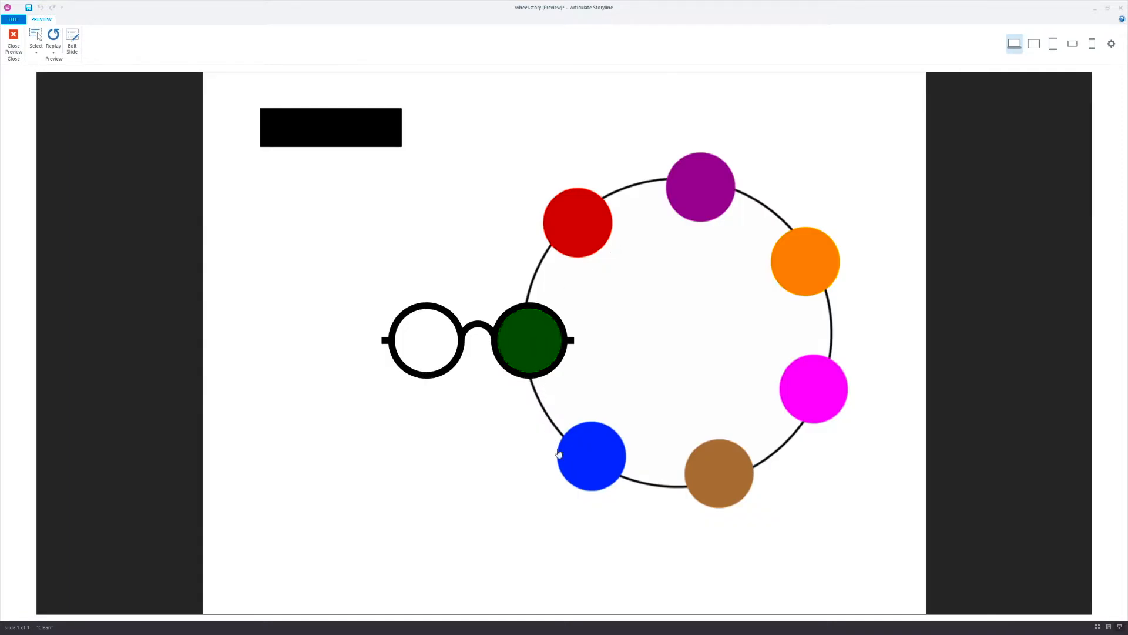
{"action": "left_click_drag", "start_coordinate": [584, 473], "coordinate": [570, 340]}
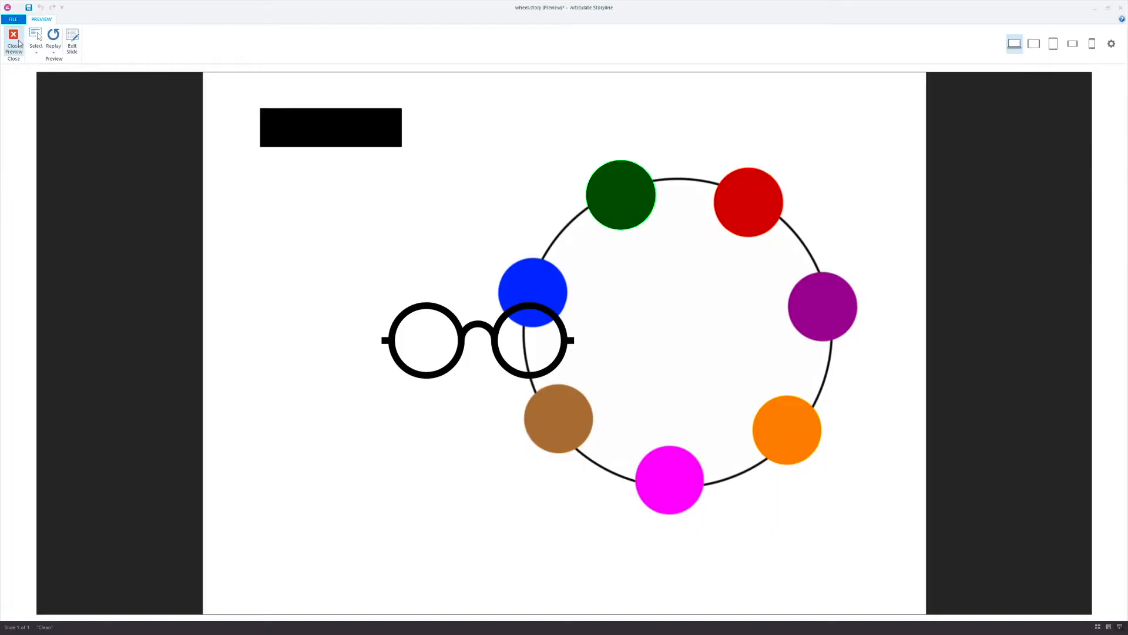
{"action": "left_click", "coordinate": [15, 38]}
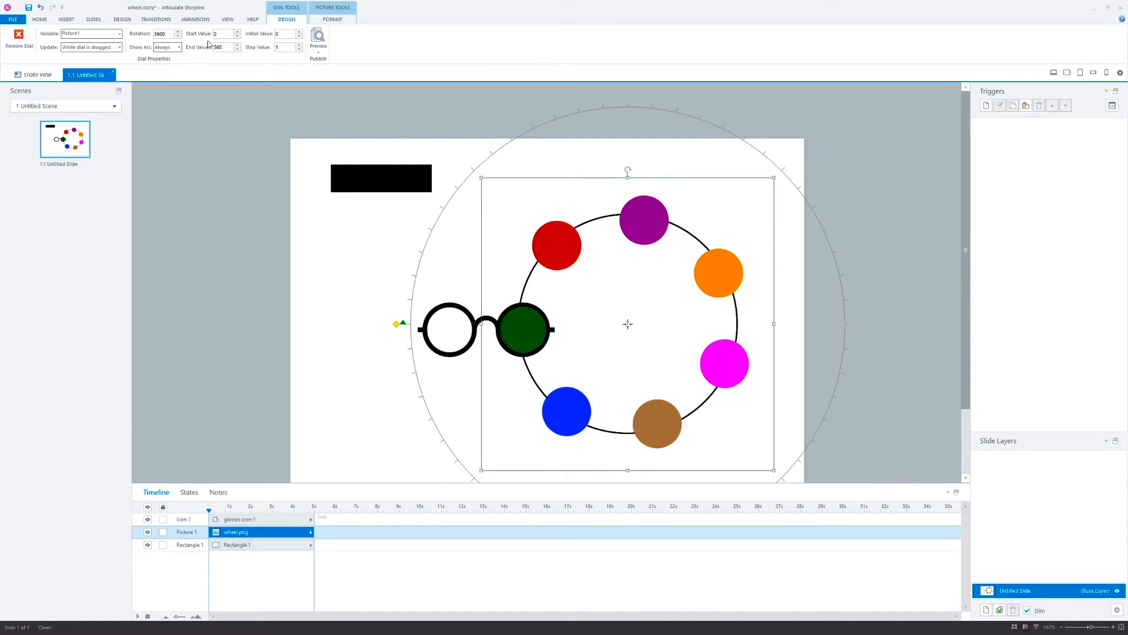
Set the dial's initial value to the midpoint of its 0 to 560 range
{"action": "left_click", "coordinate": [286, 34]}
{"action": "type", "text": "28"}
{"action": "key", "text": "Return"}
Preview the slide and test turning the wheel in both directions from its starting position
{"action": "left_click", "coordinate": [318, 49]}
{"action": "left_click", "coordinate": [332, 64]}
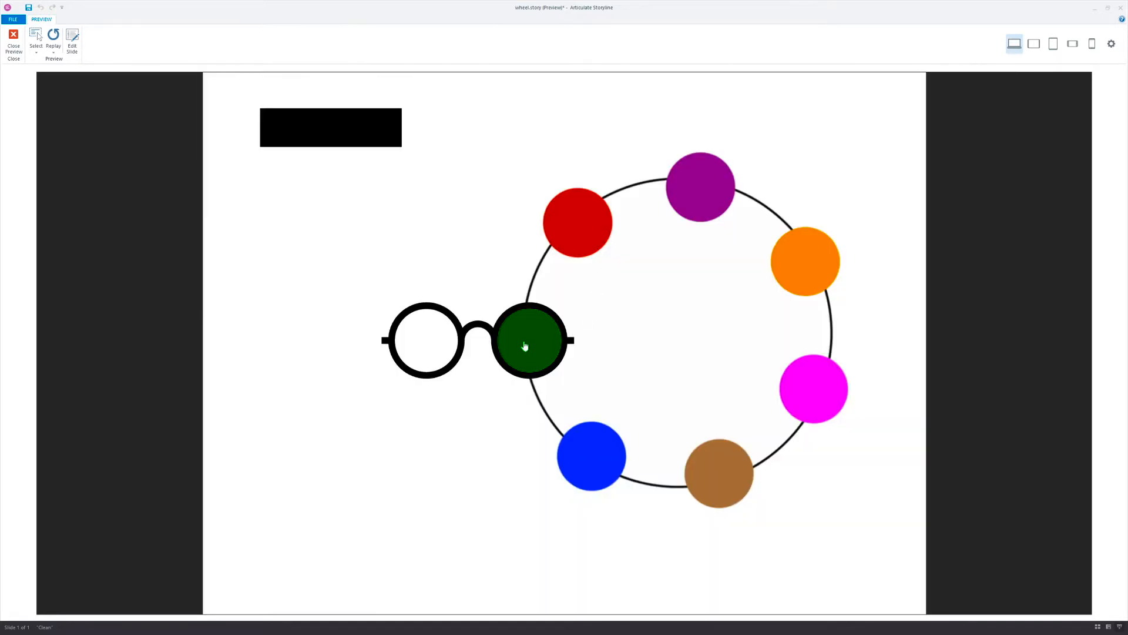
{"action": "left_click", "coordinate": [525, 346]}
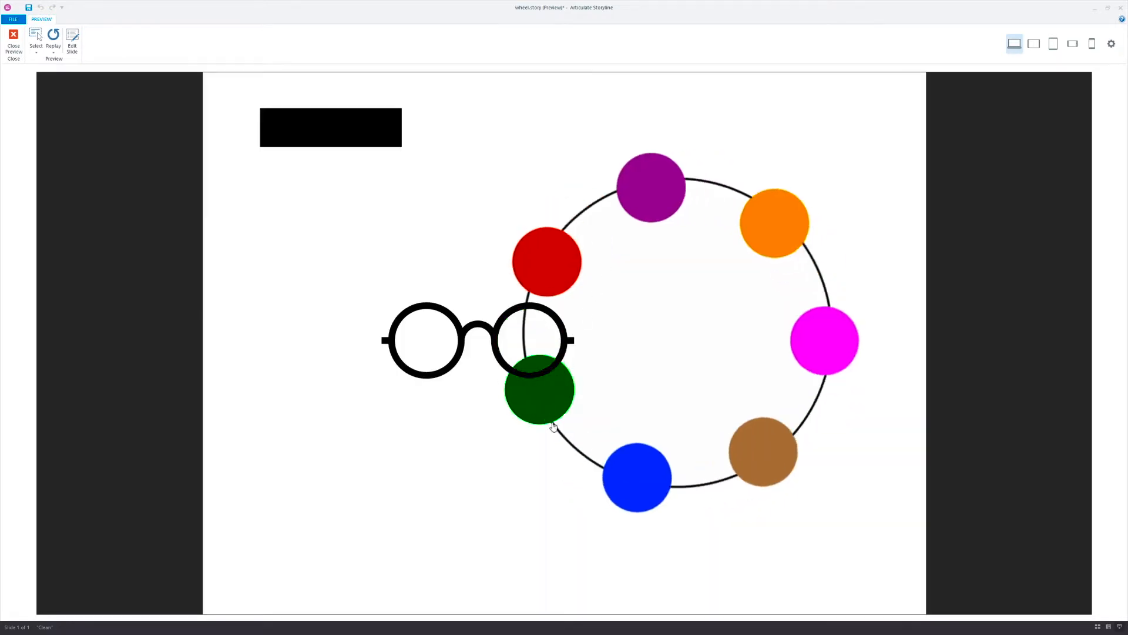
{"action": "left_click_drag", "start_coordinate": [535, 363], "coordinate": [538, 397]}
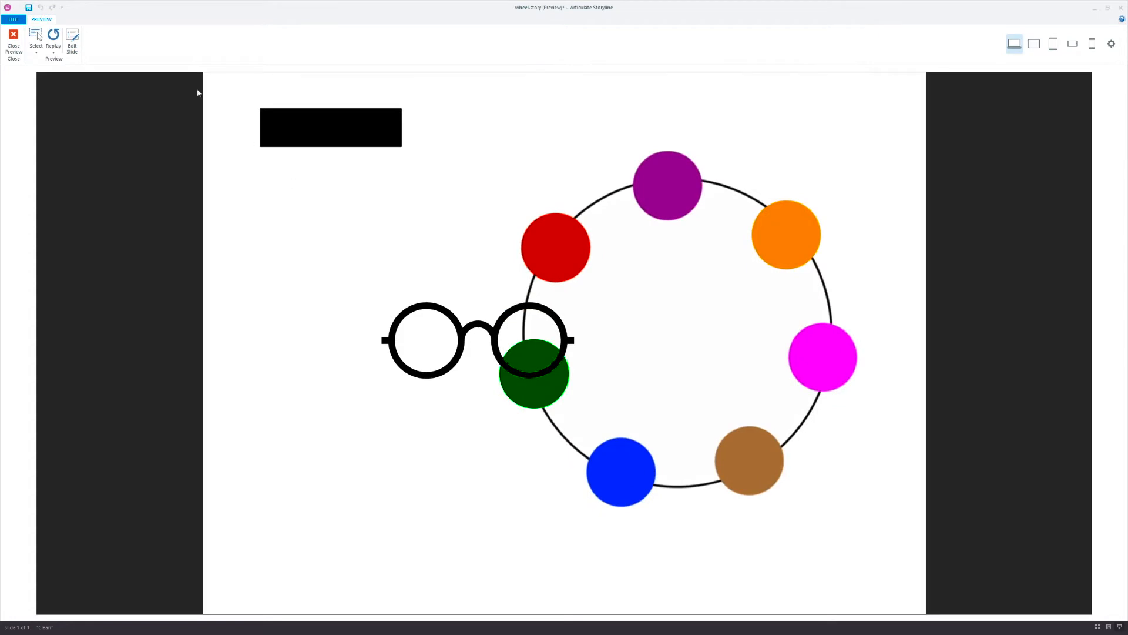
{"action": "left_click", "coordinate": [3, 40]}
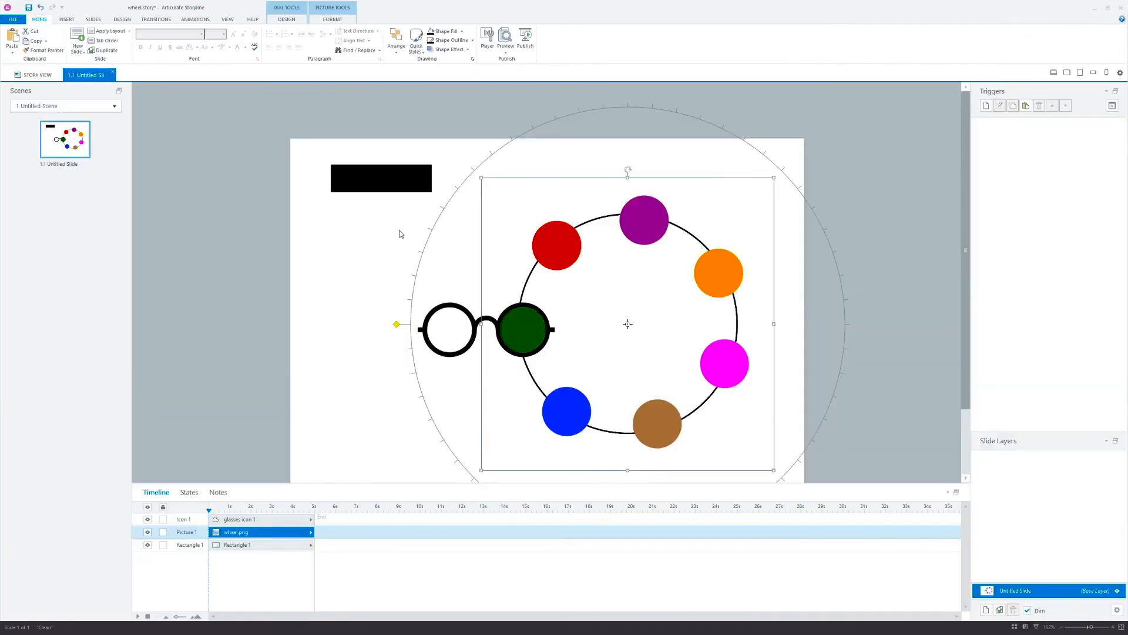
{"action": "left_click", "coordinate": [371, 259]}
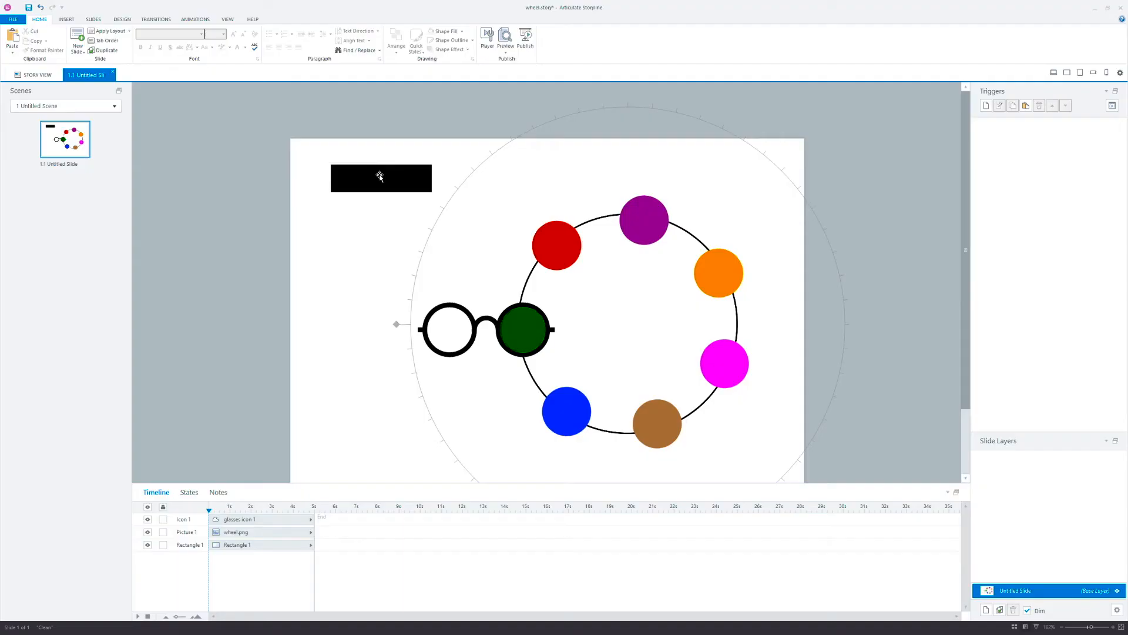
Move the black rectangle to the center of the wheel and show its states
{"action": "left_click_drag", "start_coordinate": [379, 177], "coordinate": [348, 157]}
{"action": "left_click", "coordinate": [375, 189]}
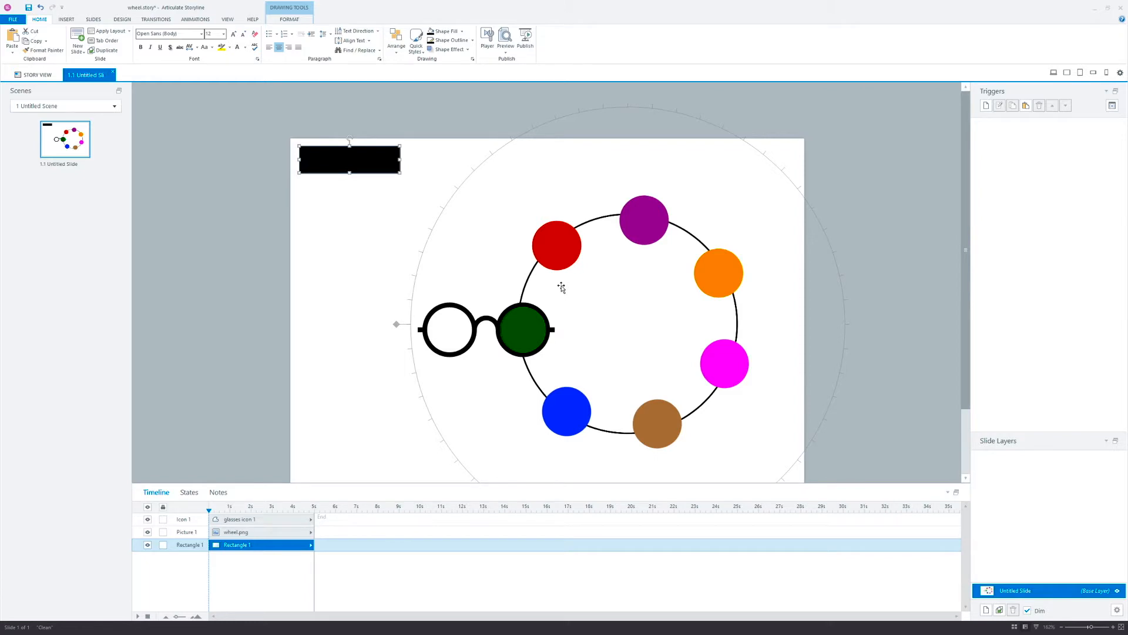
{"action": "left_click_drag", "start_coordinate": [351, 158], "coordinate": [645, 322]}
{"action": "left_click", "coordinate": [189, 492]}
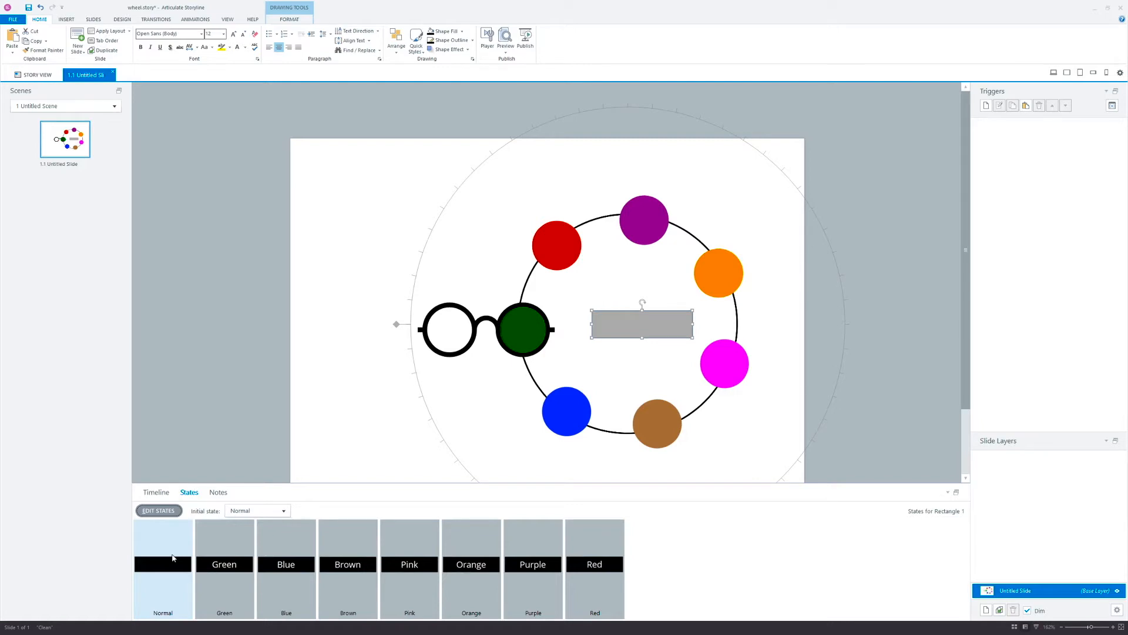
Bring the black rectangle in front of the glasses and the wheel in the stacking order
{"action": "left_click", "coordinate": [654, 342]}
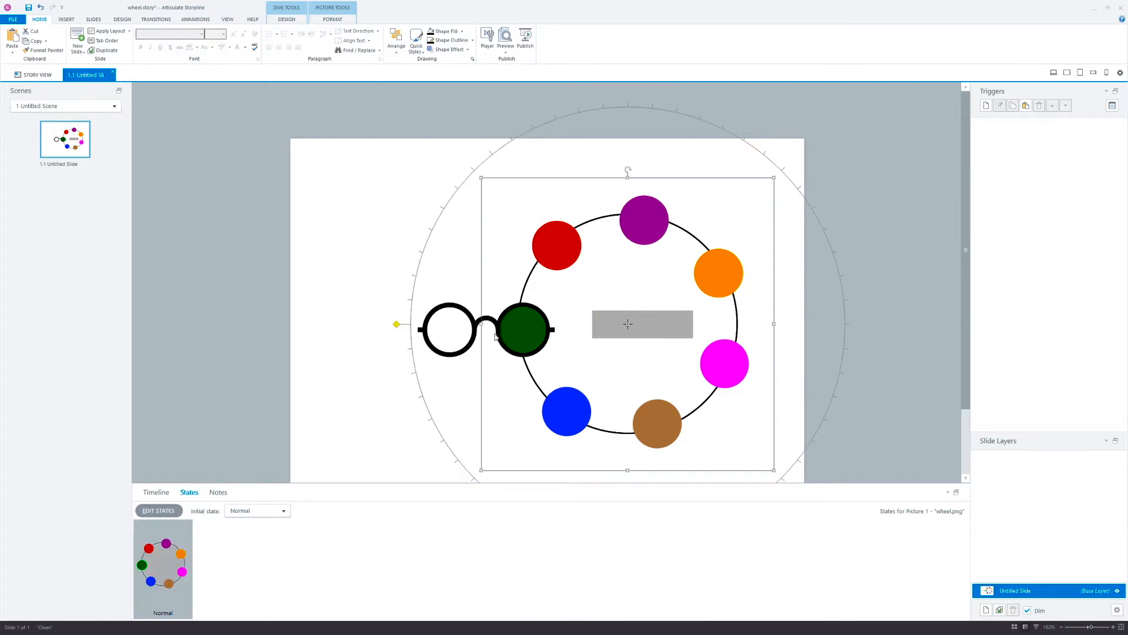
{"action": "left_click_drag", "start_coordinate": [352, 275], "coordinate": [778, 384]}
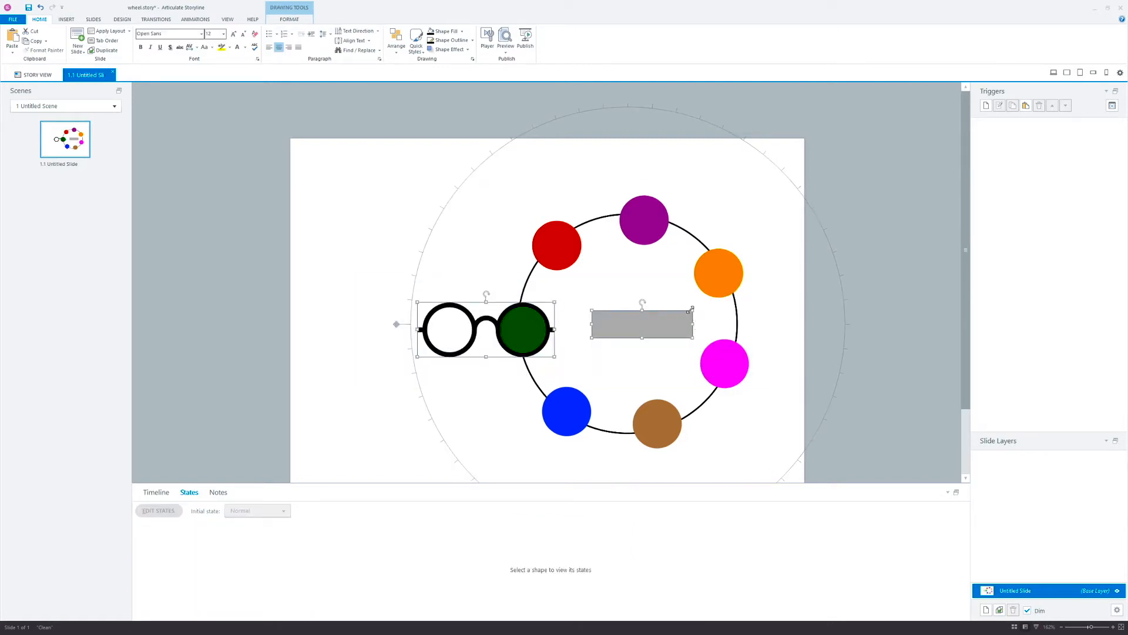
{"action": "left_click", "coordinate": [913, 266]}
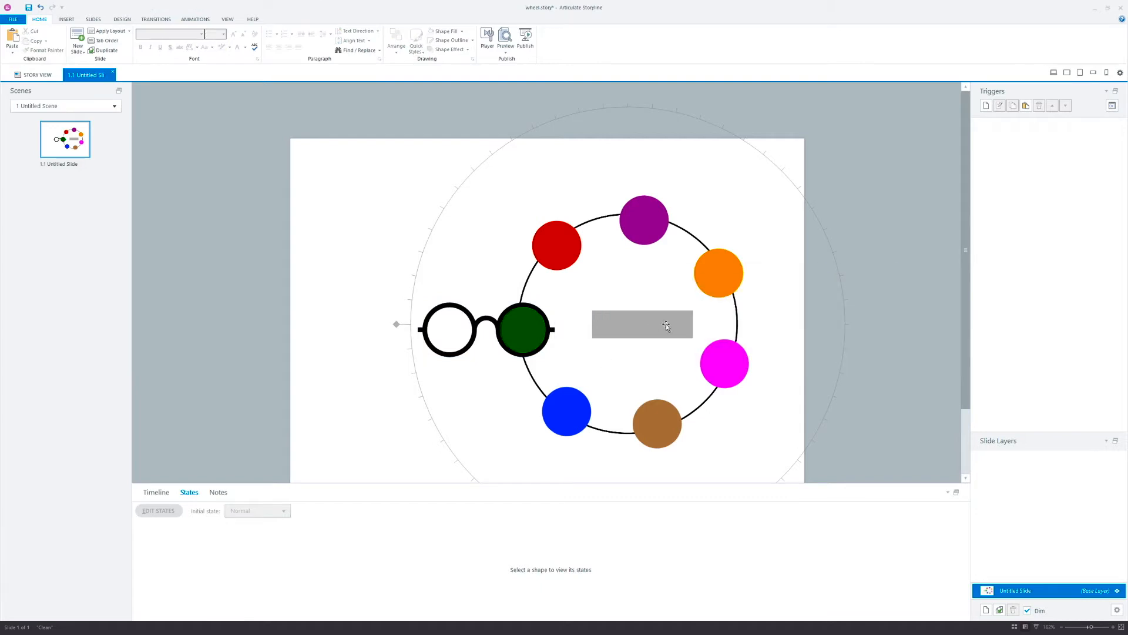
{"action": "left_click", "coordinate": [156, 492]}
{"action": "left_click_drag", "start_coordinate": [234, 545], "coordinate": [232, 520]}
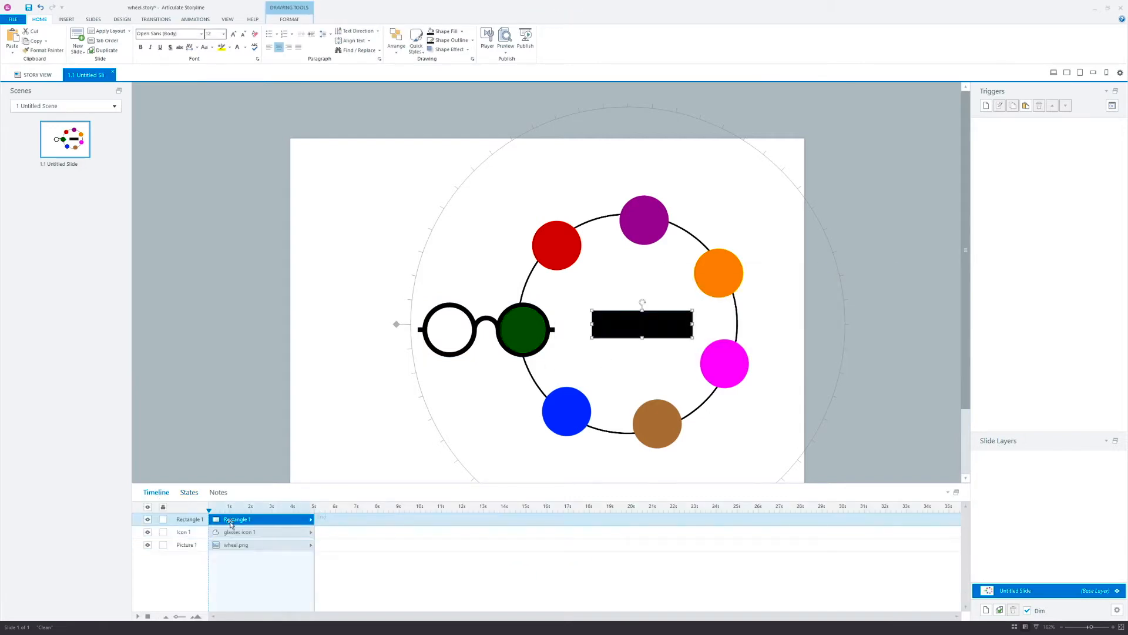
{"action": "left_click", "coordinate": [188, 493]}
{"action": "left_click", "coordinate": [192, 464]}
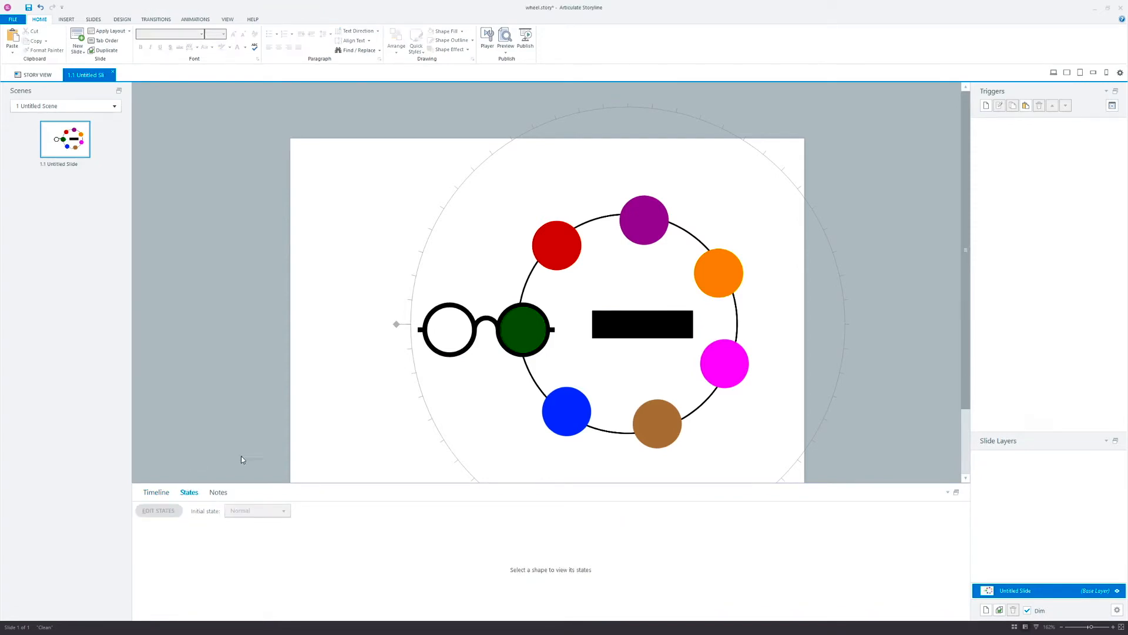
Review the color states of the black rectangle
{"action": "left_click", "coordinate": [636, 322]}
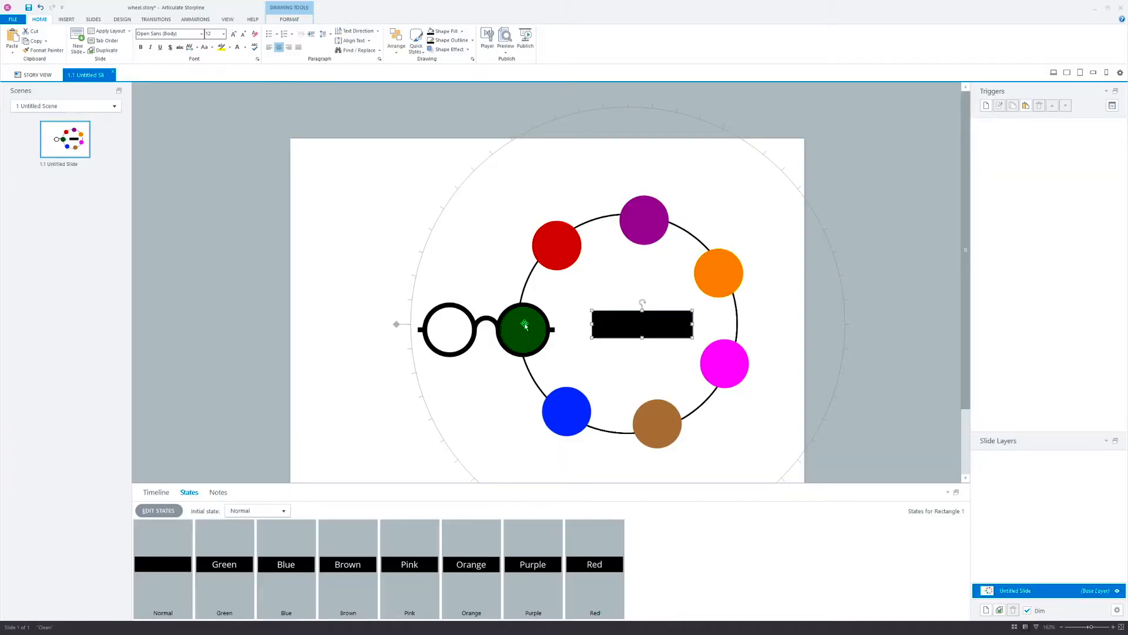
{"action": "left_click", "coordinate": [533, 332]}
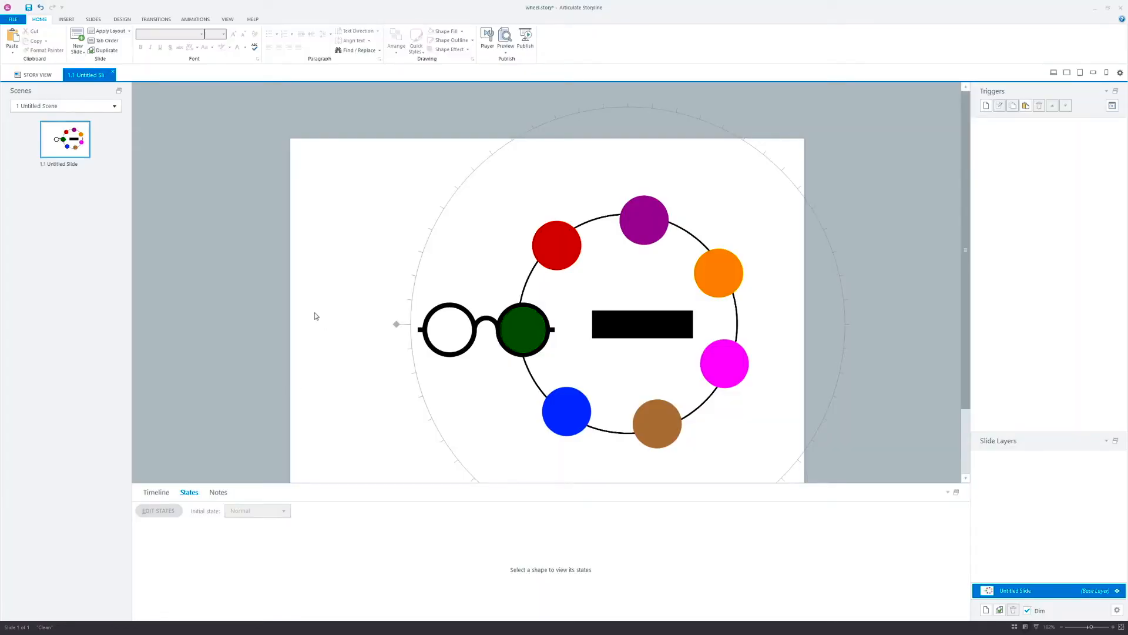
{"action": "left_click", "coordinate": [69, 20]}
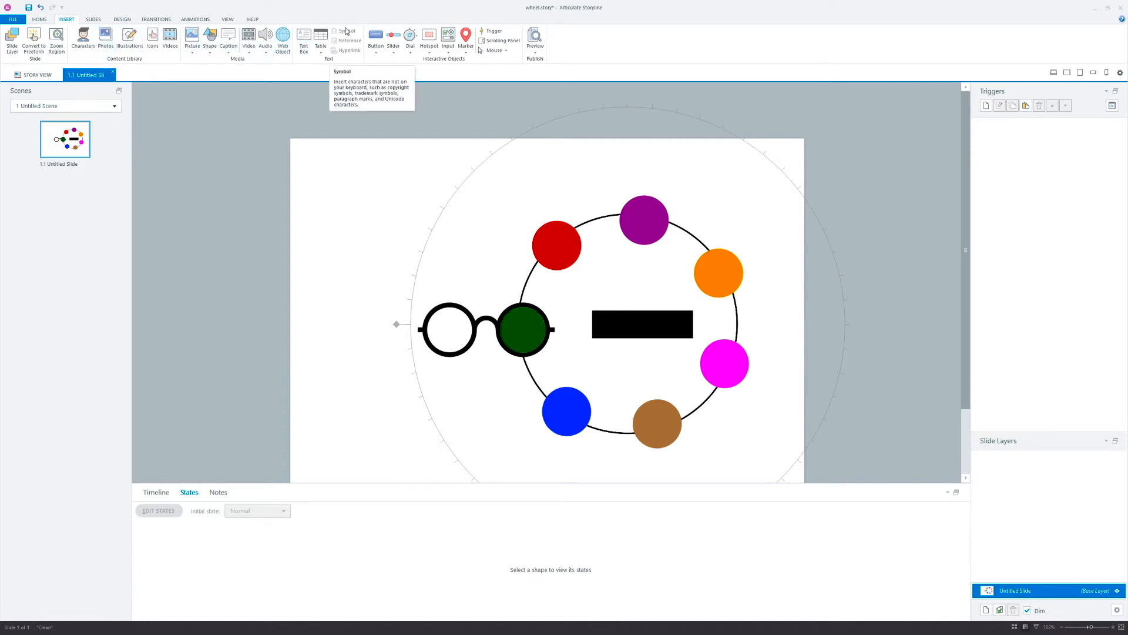
{"action": "left_click", "coordinate": [301, 39]}
{"action": "left_click", "coordinate": [305, 163]}
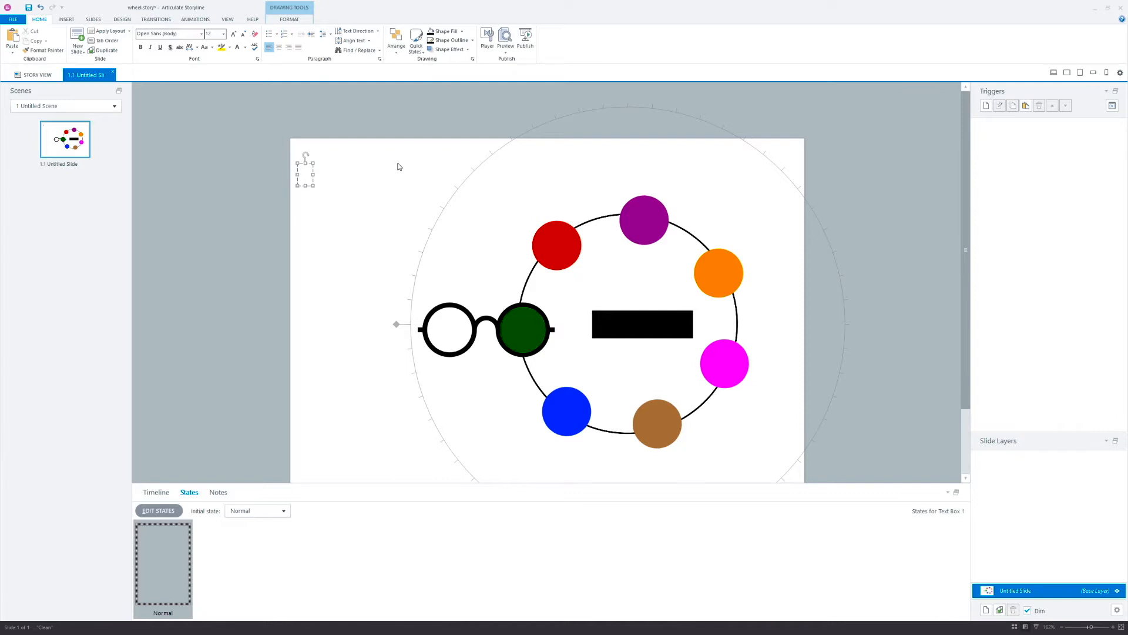
{"action": "left_click", "coordinate": [397, 166]}
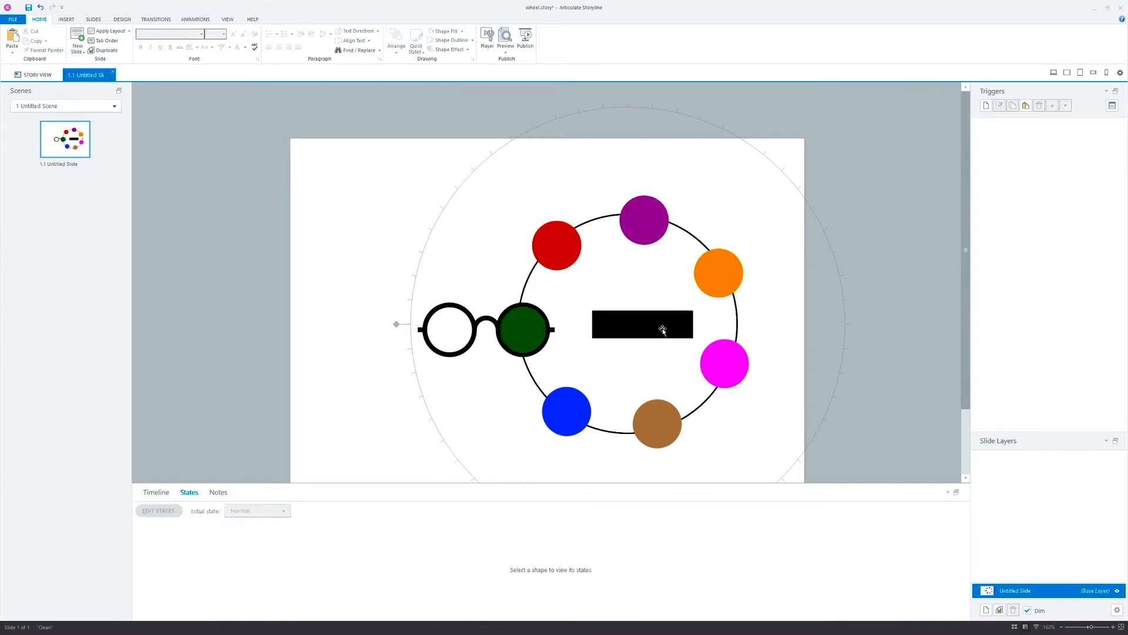
Rename the variable of the color wheel dial to Colors
{"action": "left_click", "coordinate": [568, 259]}
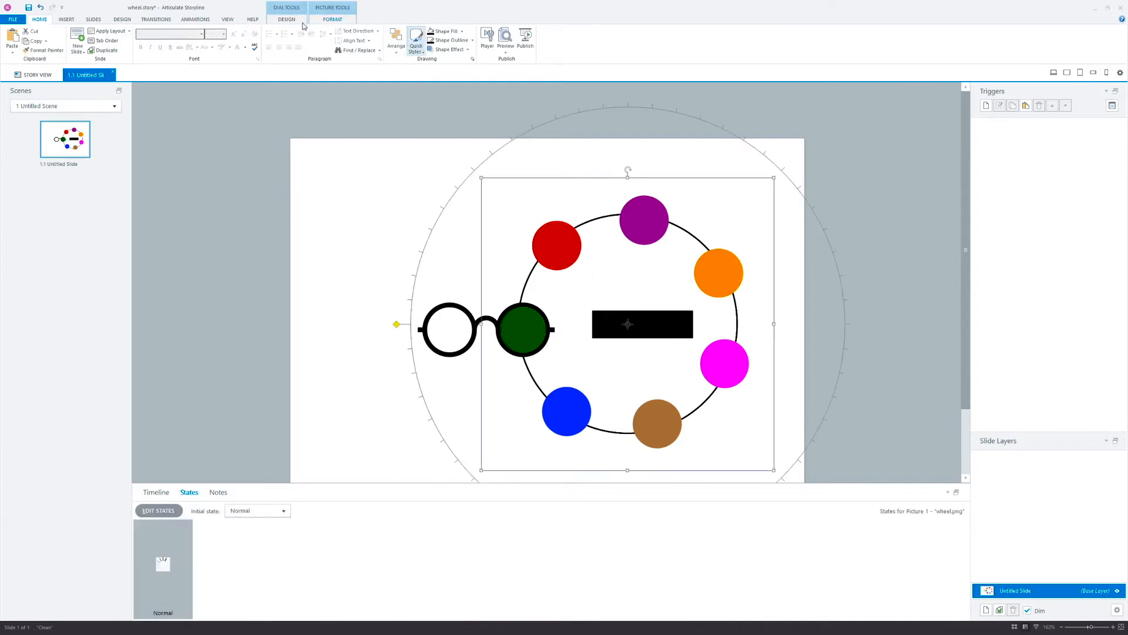
{"action": "left_click", "coordinate": [296, 23]}
{"action": "left_click_drag", "start_coordinate": [93, 35], "coordinate": [54, 43]}
{"action": "type", "text": "Colors"}
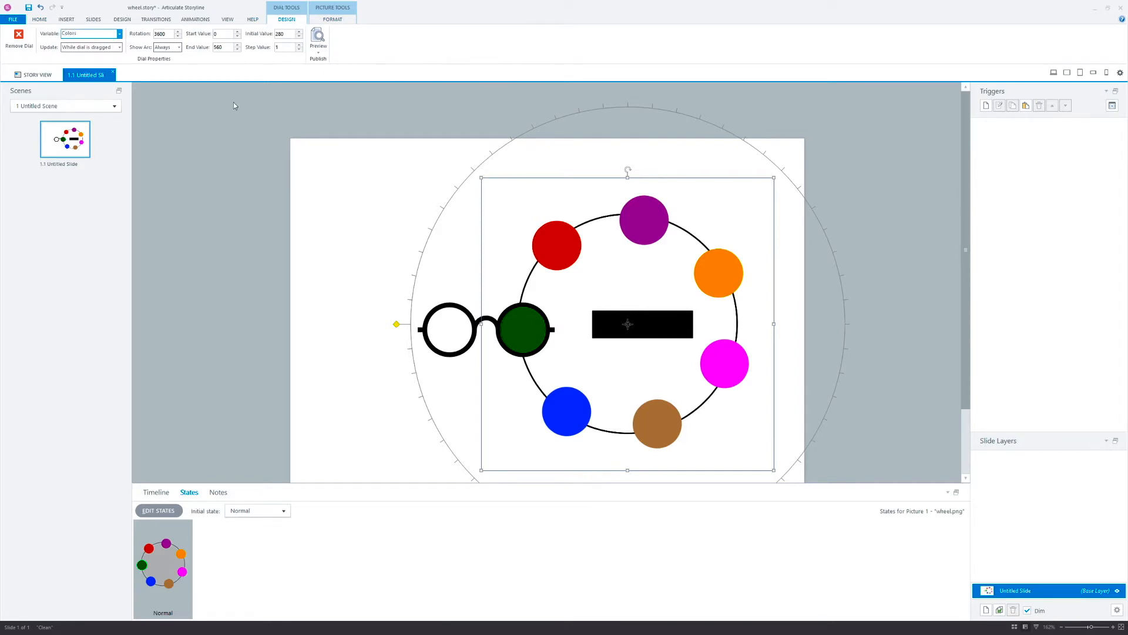
{"action": "left_click", "coordinate": [288, 176]}
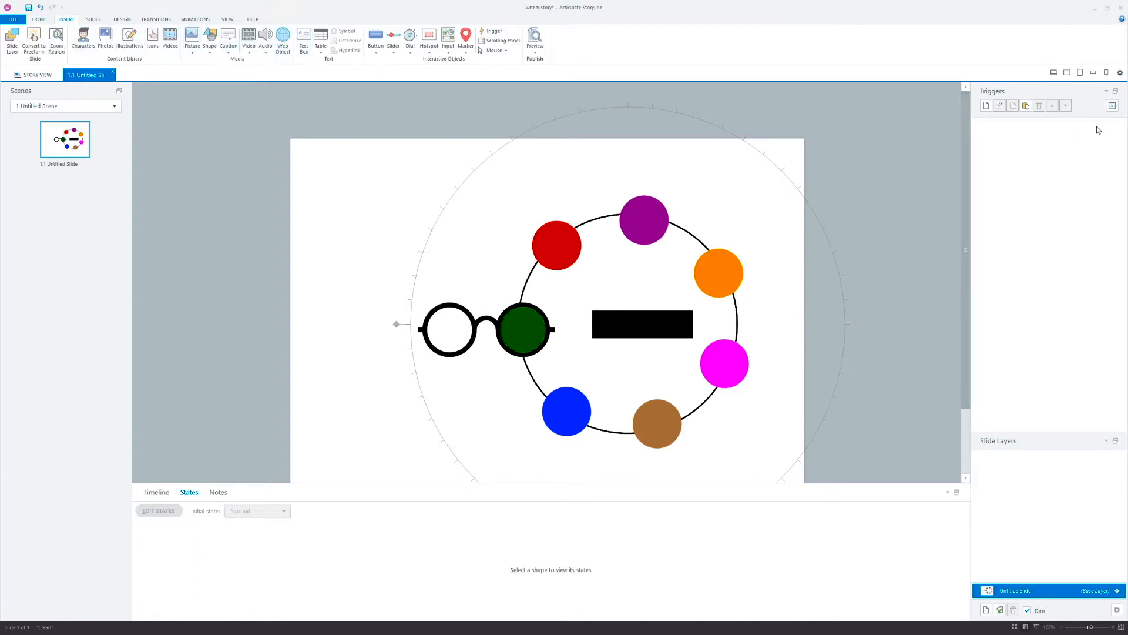
Delete the unused Picture1 variable from the project's variables
{"action": "left_click", "coordinate": [1112, 105]}
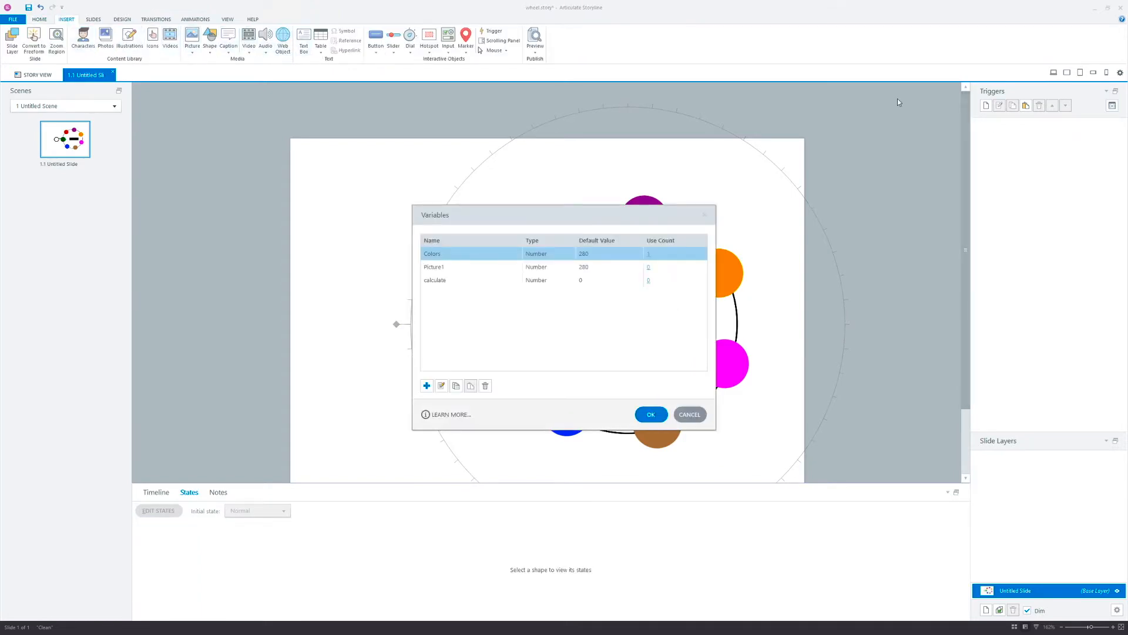
{"action": "left_click", "coordinate": [469, 280]}
{"action": "left_click", "coordinate": [462, 269]}
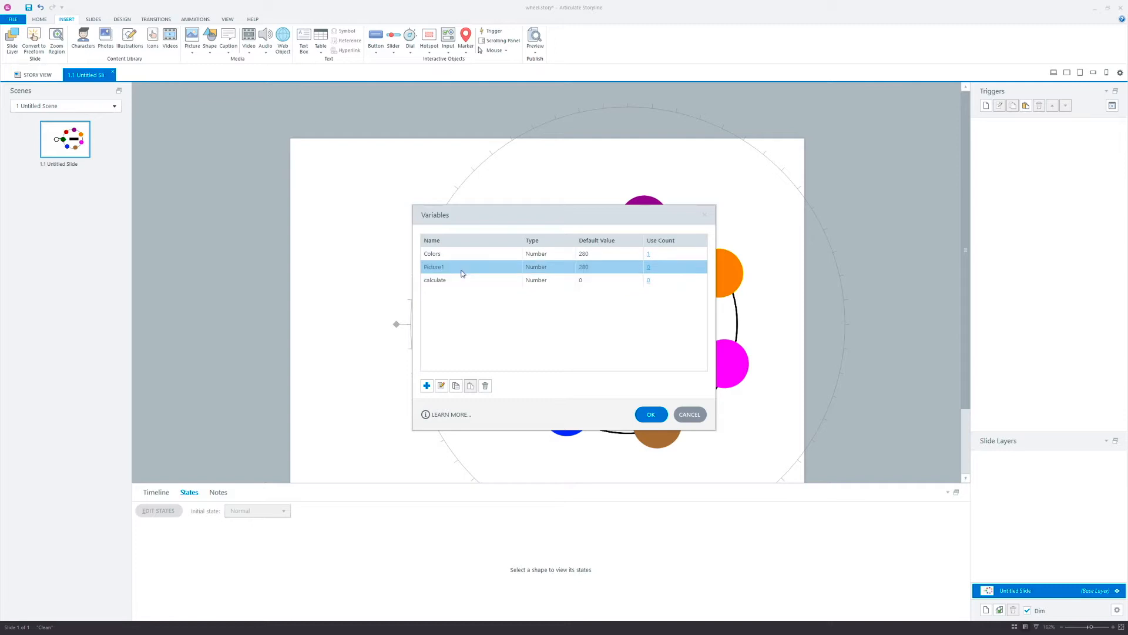
{"action": "left_click", "coordinate": [484, 386]}
{"action": "left_click", "coordinate": [651, 414]}
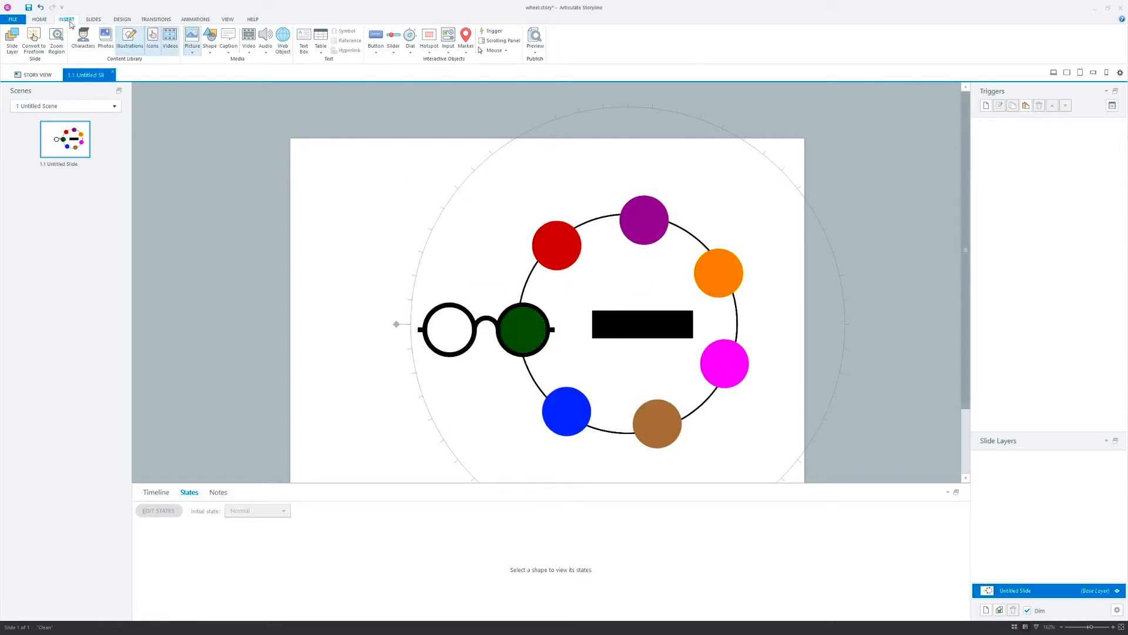
Add two text boxes near the slide's upper-left corner, one reading %colors% and one below it reading %calculate%
{"action": "left_click", "coordinate": [309, 33]}
{"action": "left_click", "coordinate": [294, 148]}
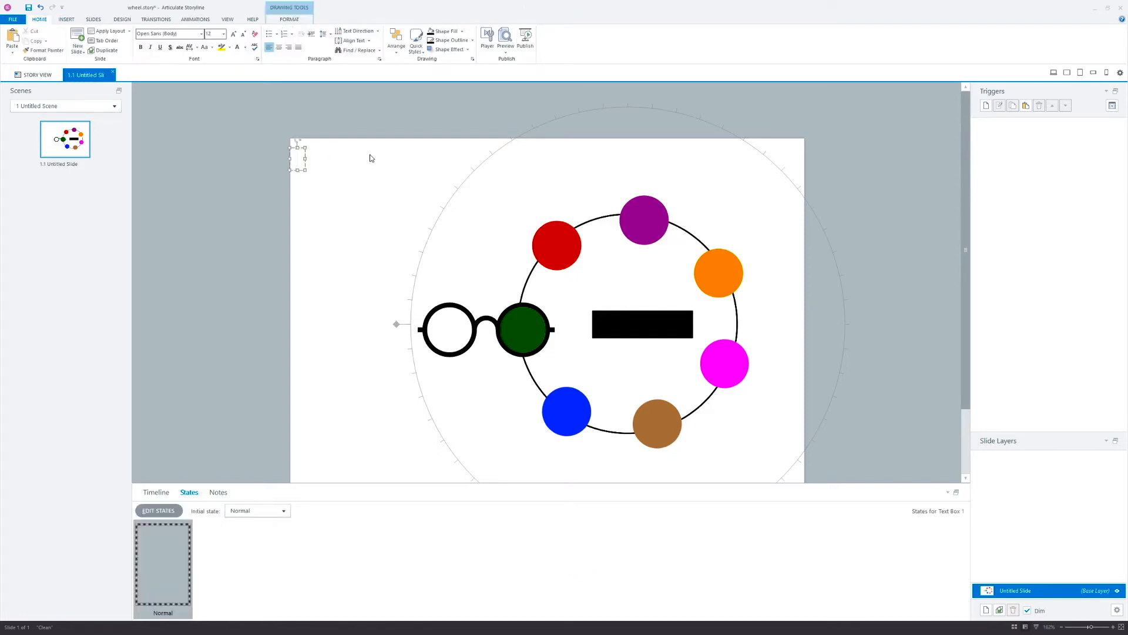
{"action": "type", "text": "%colors%"}
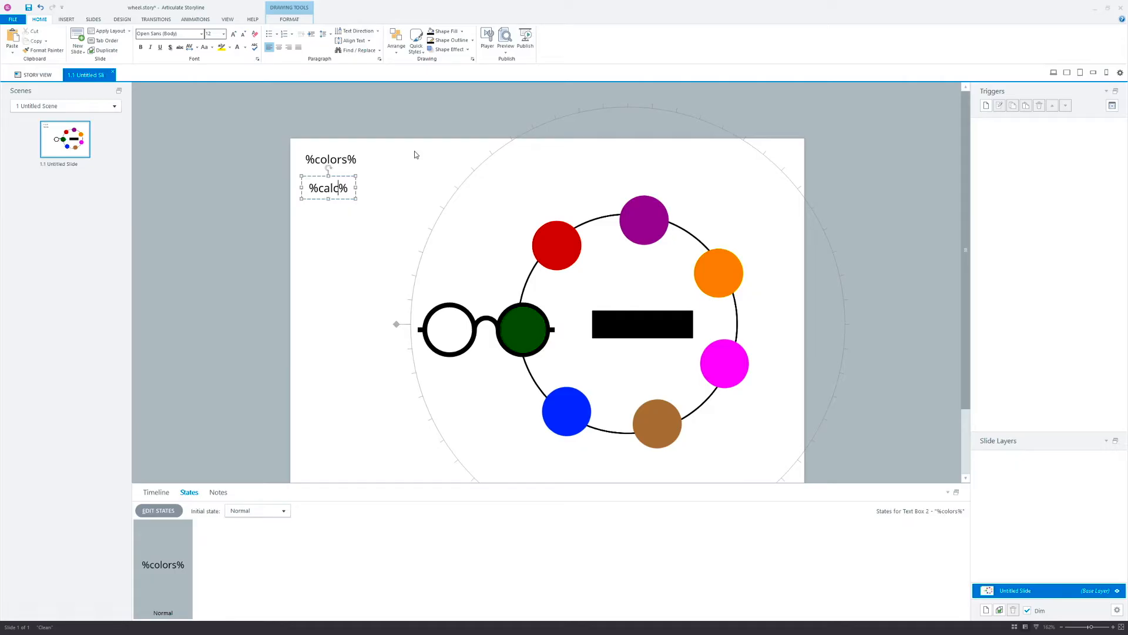
{"action": "type", "text": "e"}
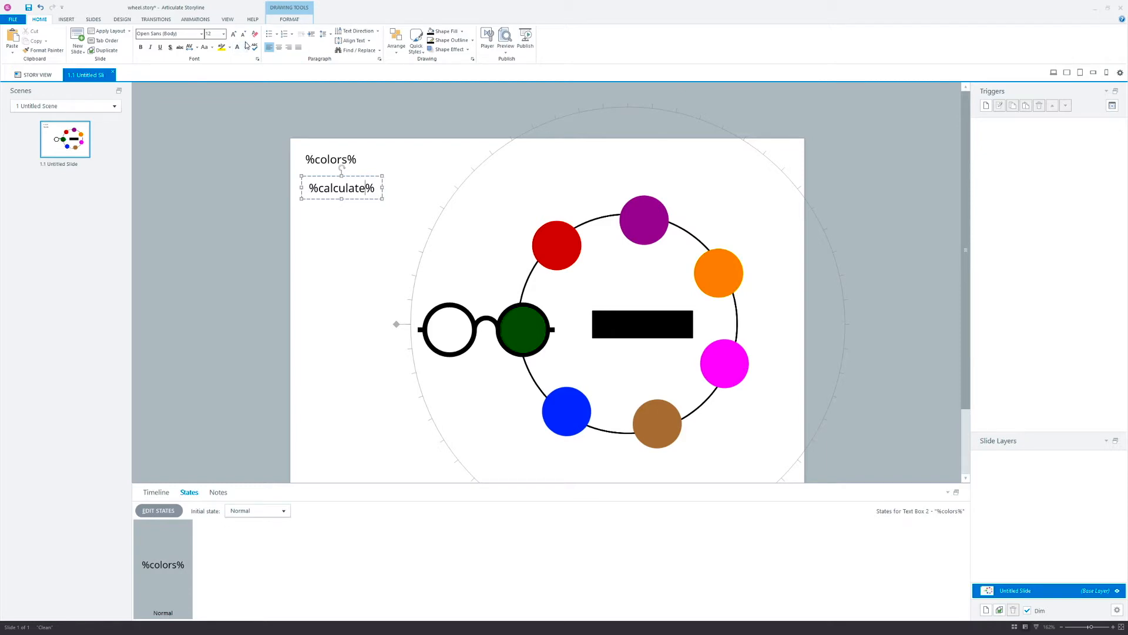
{"action": "left_click_drag", "start_coordinate": [365, 177], "coordinate": [359, 202]}
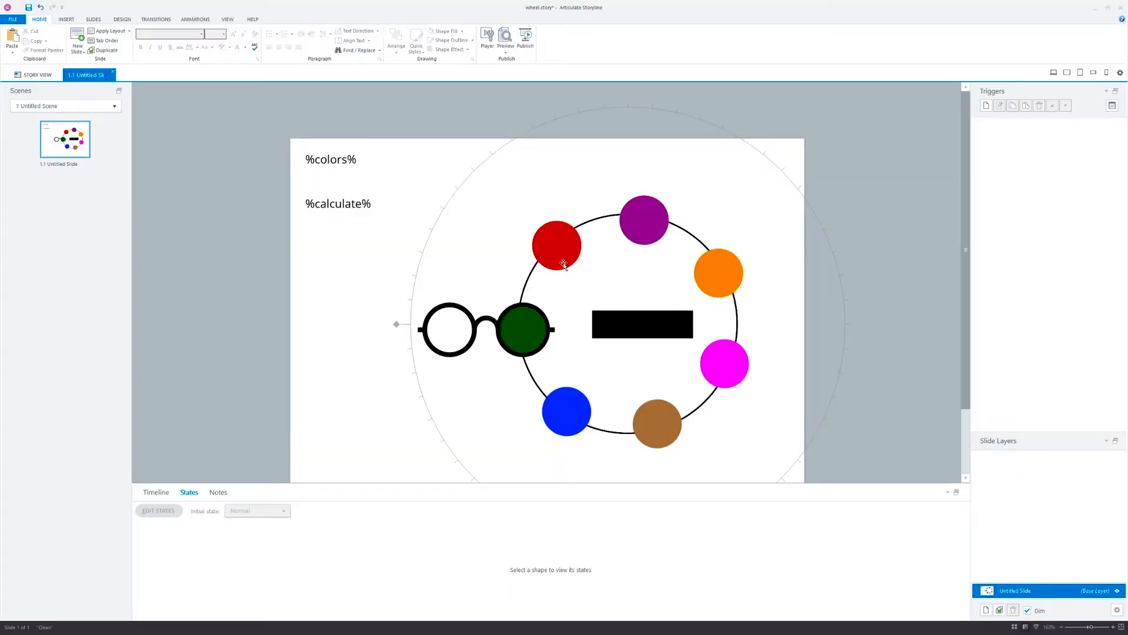
Move the %calculate% text box slightly up, closer to the %colors% text box
{"action": "left_click", "coordinate": [639, 325]}
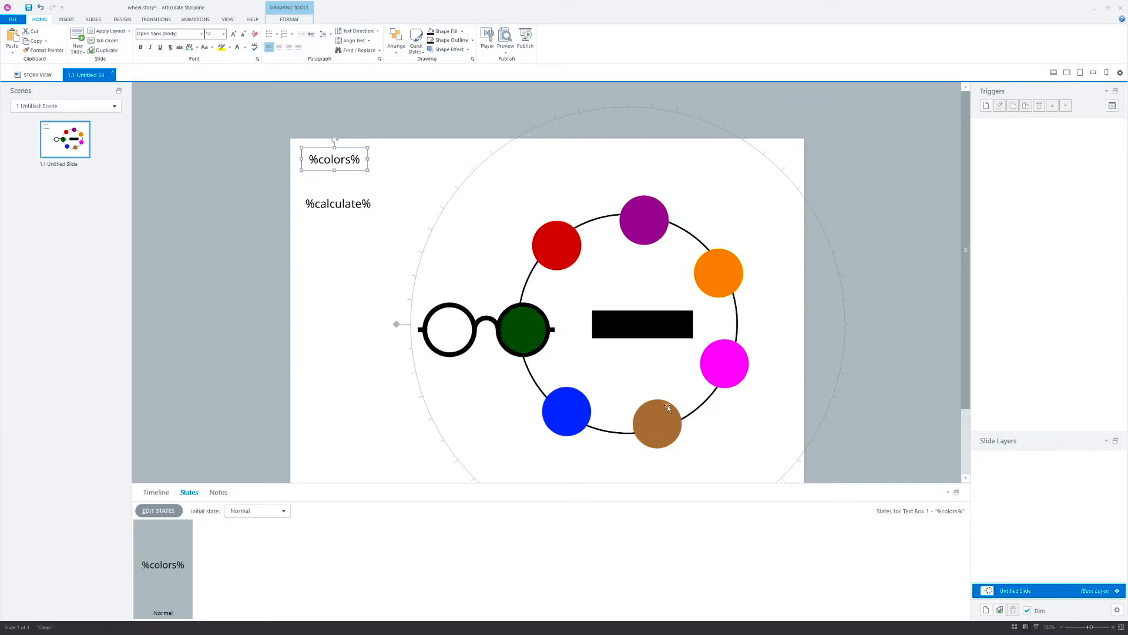
{"action": "left_click", "coordinate": [544, 325]}
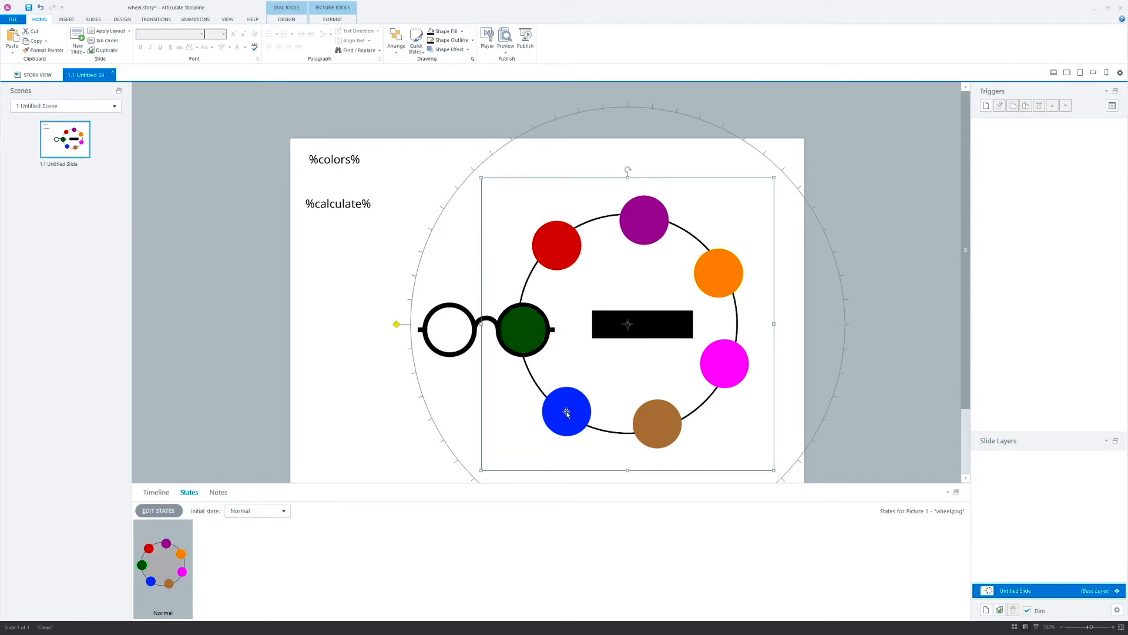
{"action": "left_click", "coordinate": [357, 194]}
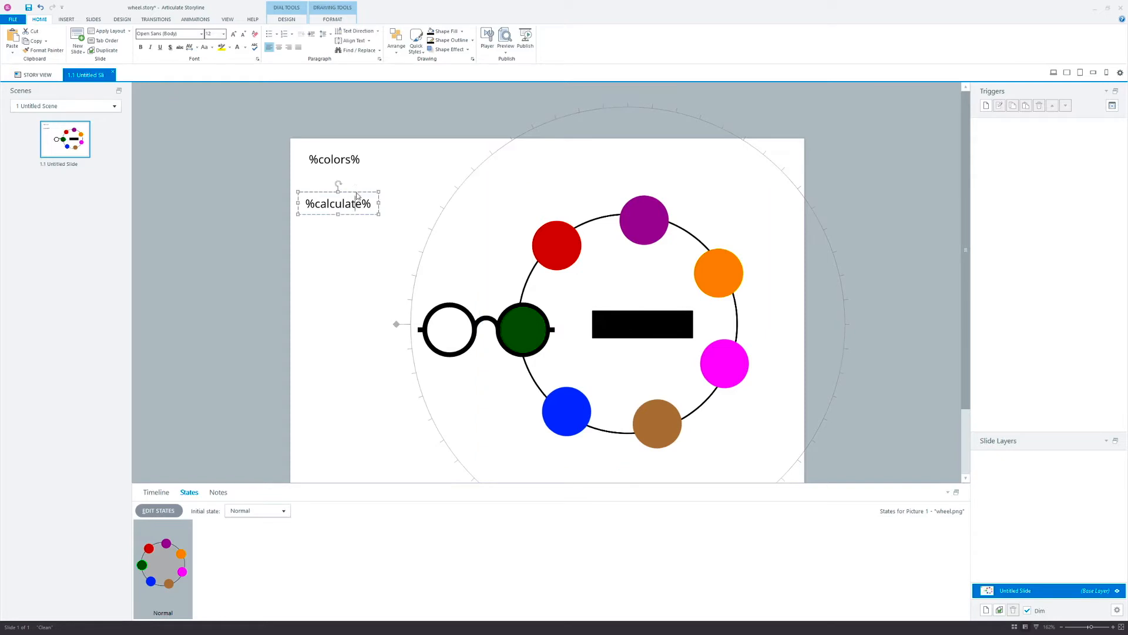
{"action": "left_click", "coordinate": [507, 53]}
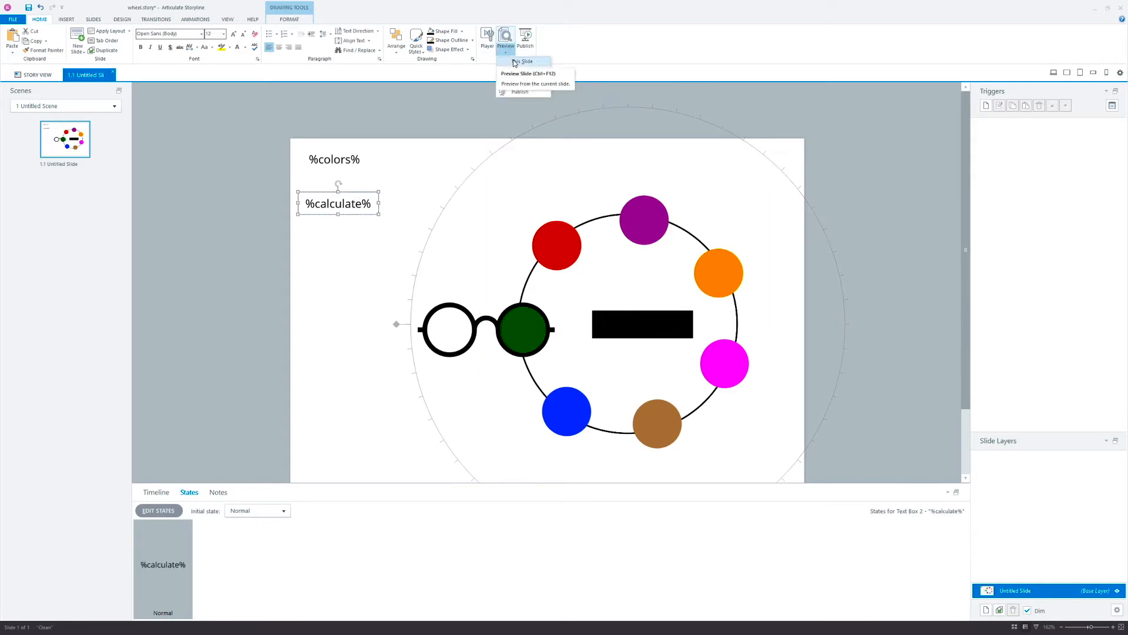
{"action": "left_click", "coordinate": [462, 117]}
{"action": "left_click_drag", "start_coordinate": [365, 194], "coordinate": [365, 189]}
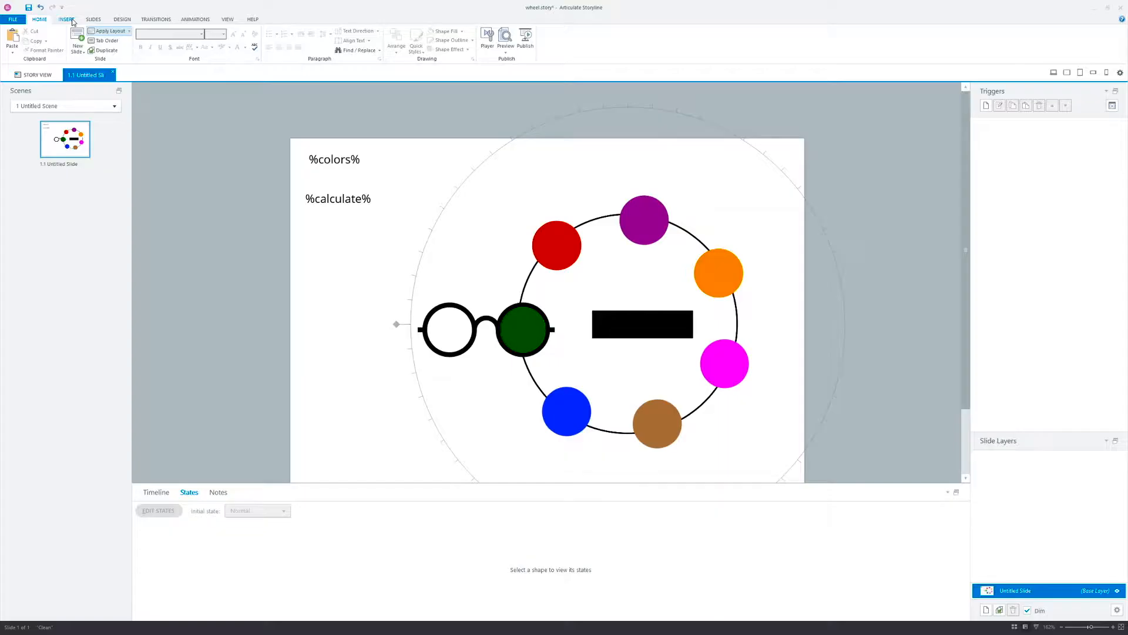
Draw a small oval below the %calculate% text box
{"action": "left_click", "coordinate": [67, 18]}
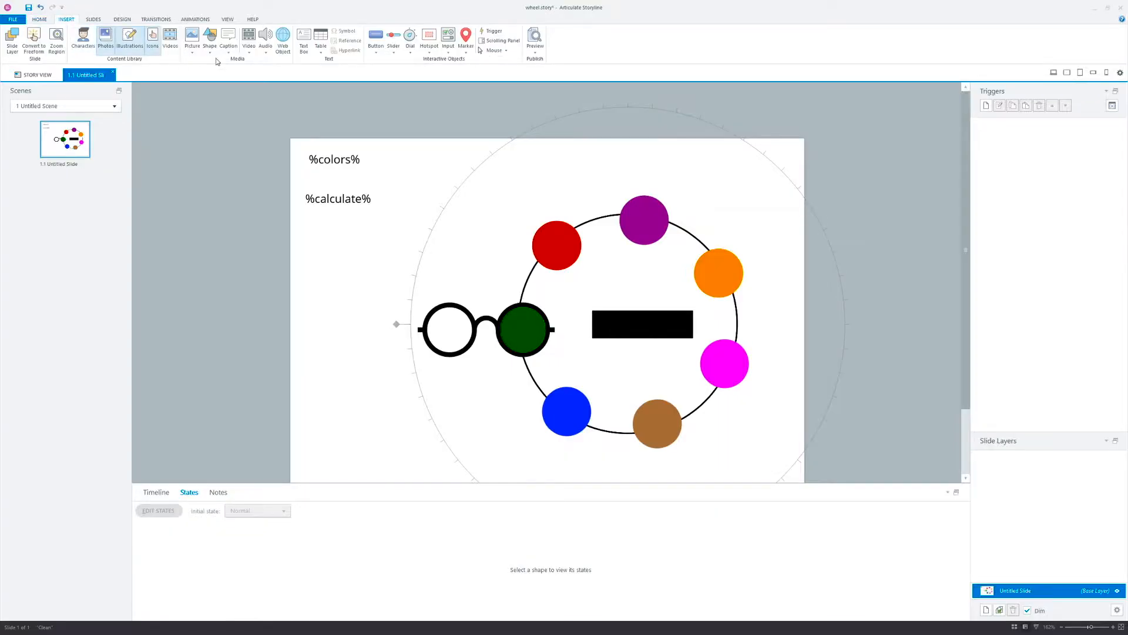
{"action": "left_click", "coordinate": [210, 41]}
{"action": "left_click", "coordinate": [215, 102]}
{"action": "mouse_move", "coordinate": [334, 257]}
{"action": "left_mouse_down"}
{"action": "mouse_move", "coordinate": [361, 286]}
{"action": "mouse_move", "coordinate": [333, 251]}
{"action": "left_mouse_up"}
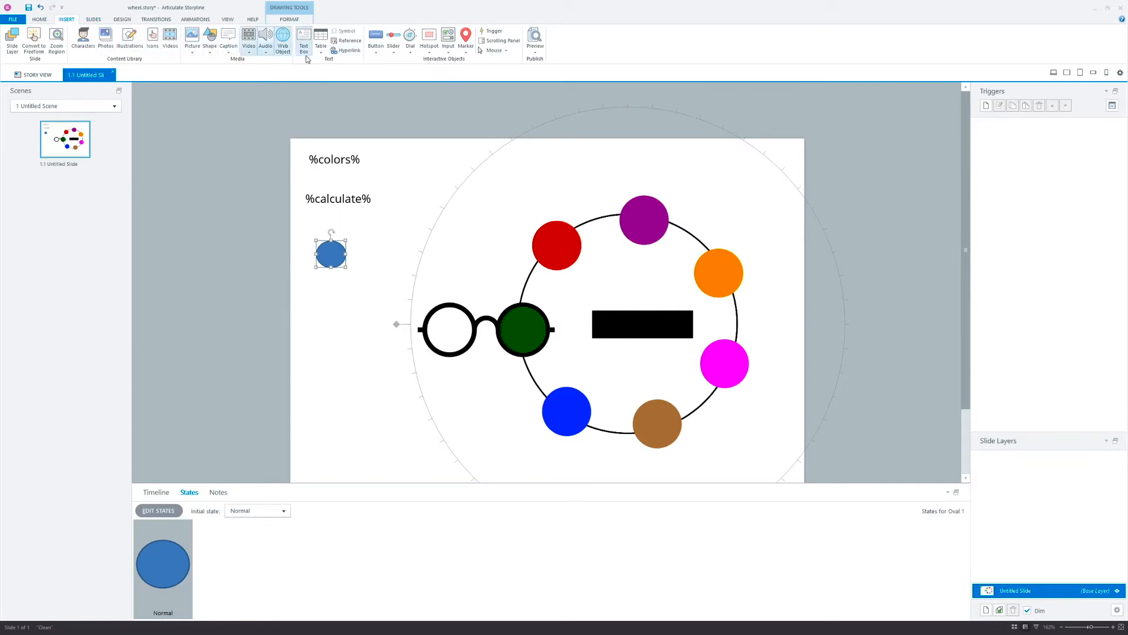
Give the oval a downward line motion path with a 0.1-second duration and move the oval to just below the %calculate% text box
{"action": "left_click", "coordinate": [195, 19]}
{"action": "left_click", "coordinate": [225, 47]}
{"action": "left_click", "coordinate": [218, 71]}
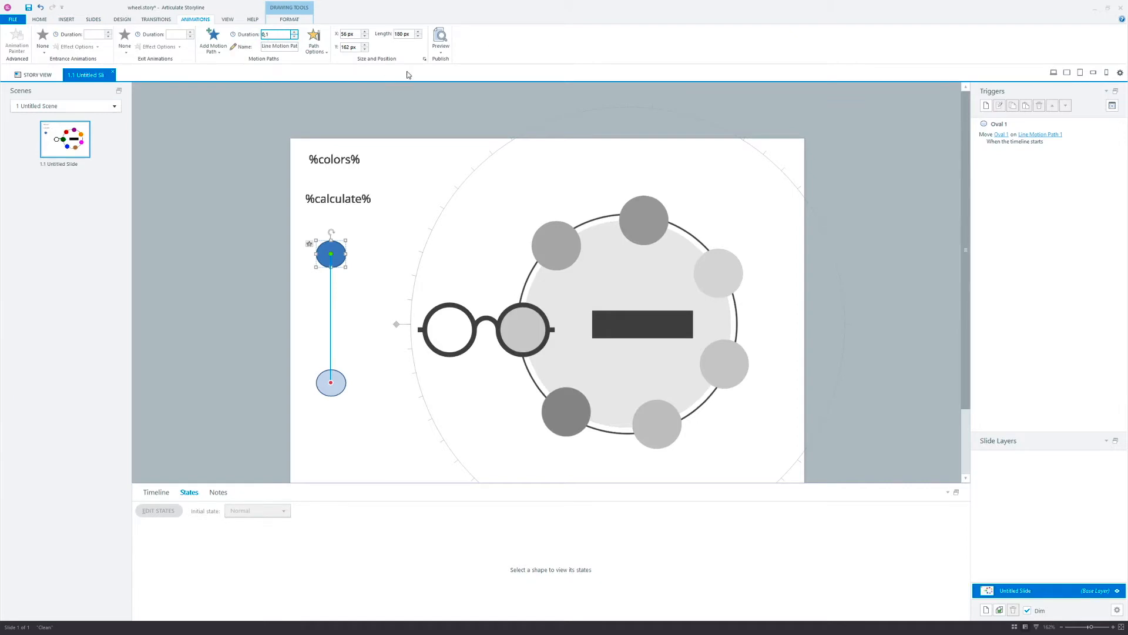
{"action": "left_click", "coordinate": [930, 158]}
{"action": "left_click", "coordinate": [332, 243]}
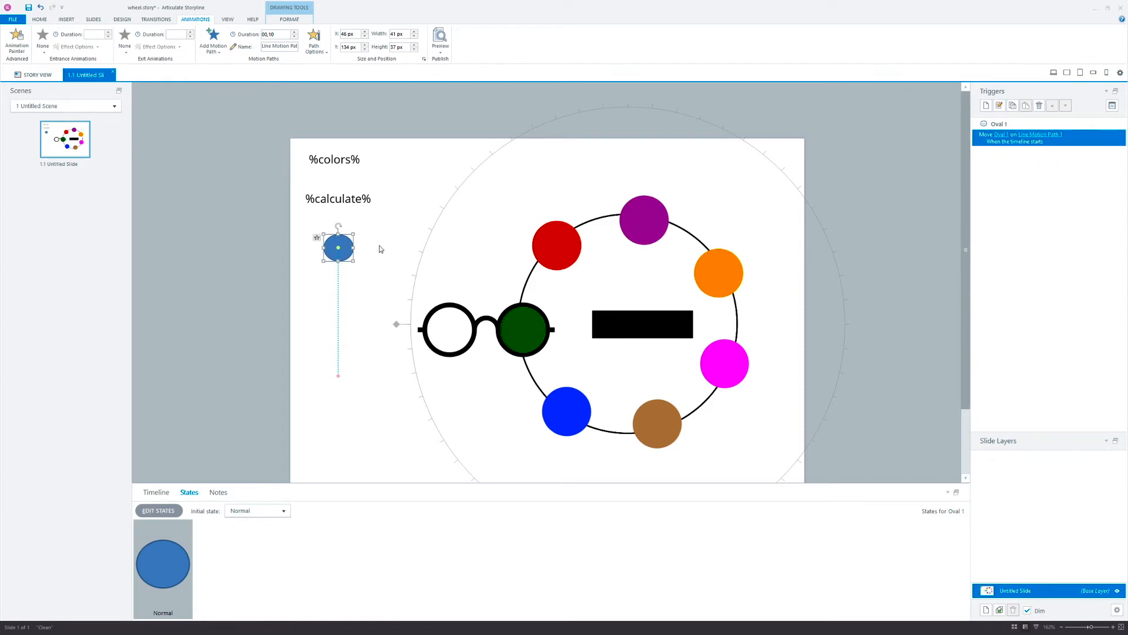
{"action": "left_click_drag", "start_coordinate": [347, 243], "coordinate": [344, 237]}
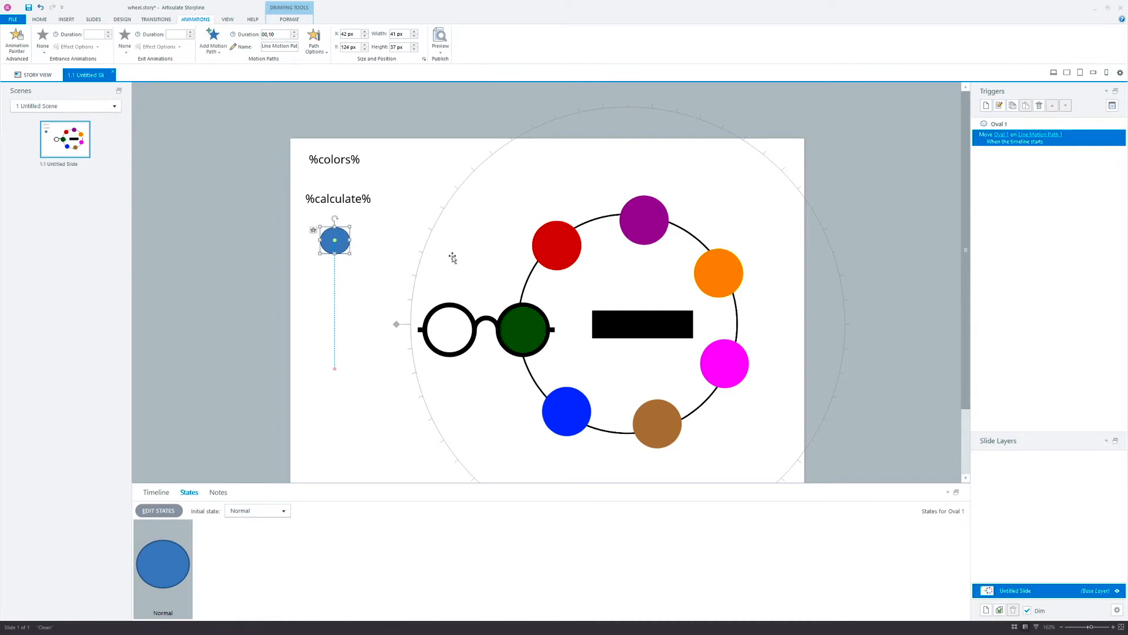
Duplicate the oval's move trigger, make the copy run when the oval's motion path animation completes, and name the path Loop
{"action": "left_click", "coordinate": [1025, 107]}
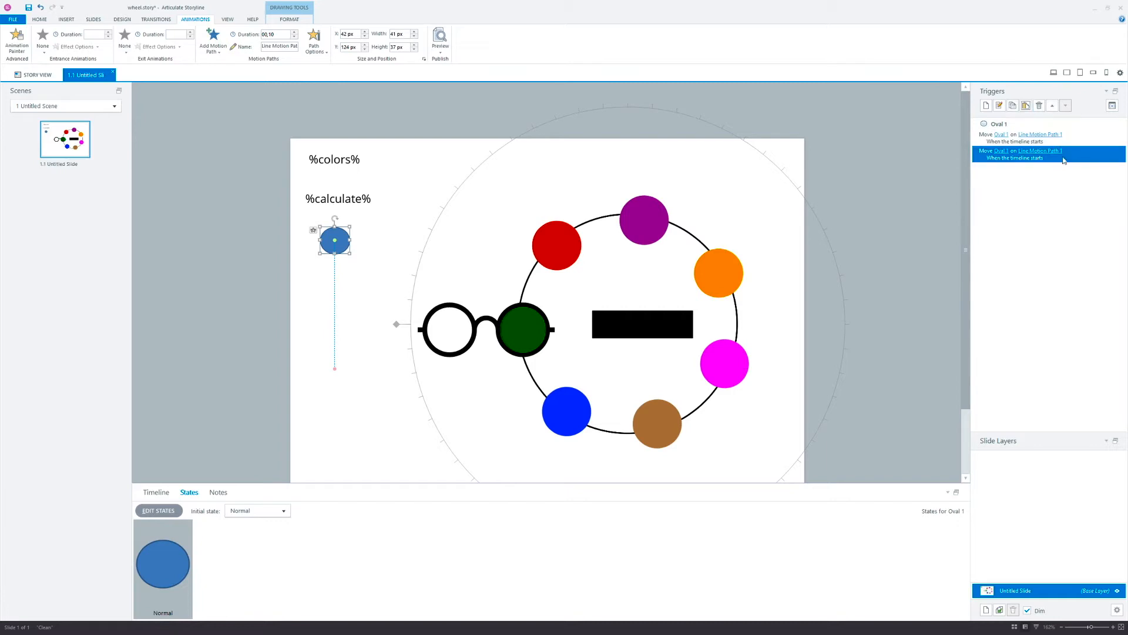
{"action": "double_click", "coordinate": [1067, 159]}
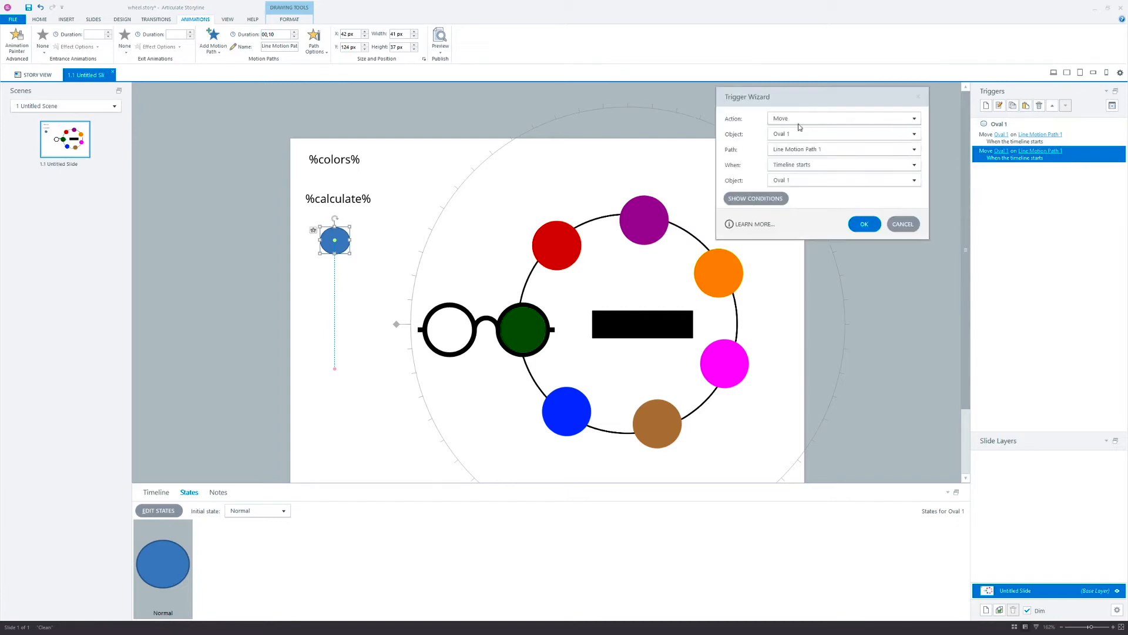
{"action": "left_click", "coordinate": [813, 165]}
{"action": "left_click", "coordinate": [810, 265]}
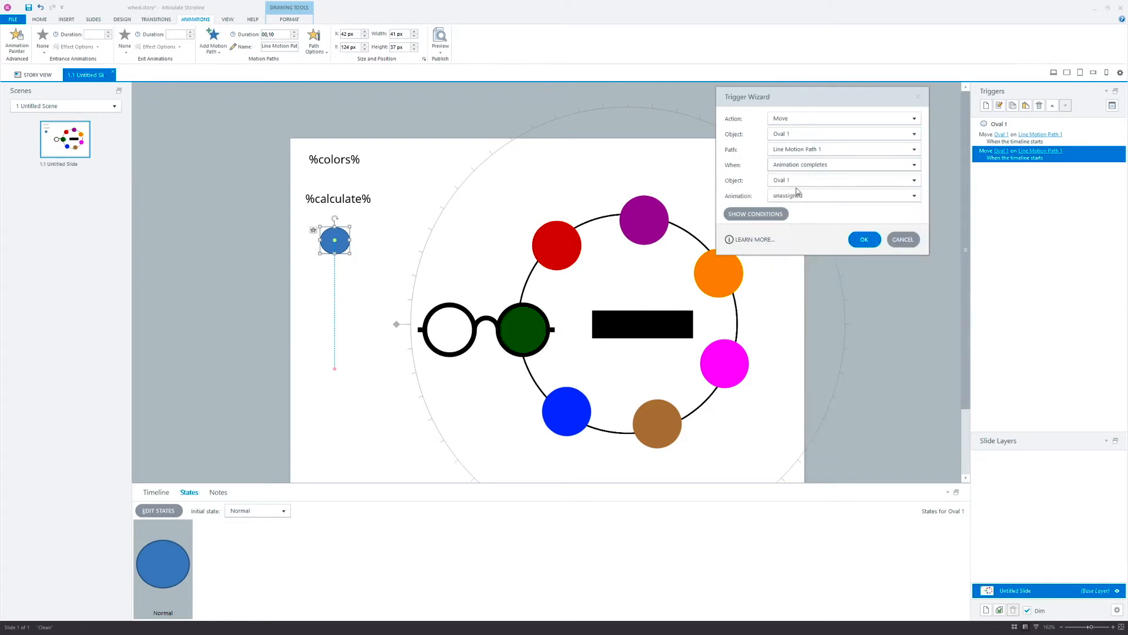
{"action": "left_click", "coordinate": [800, 195]}
{"action": "left_click", "coordinate": [808, 231]}
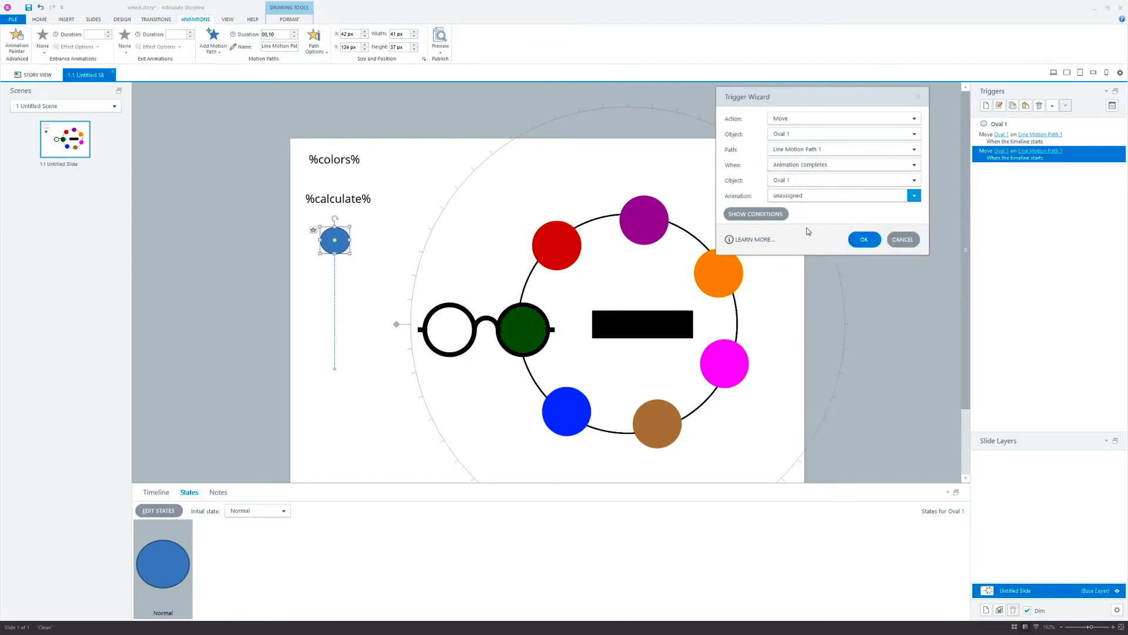
{"action": "left_click", "coordinate": [863, 241]}
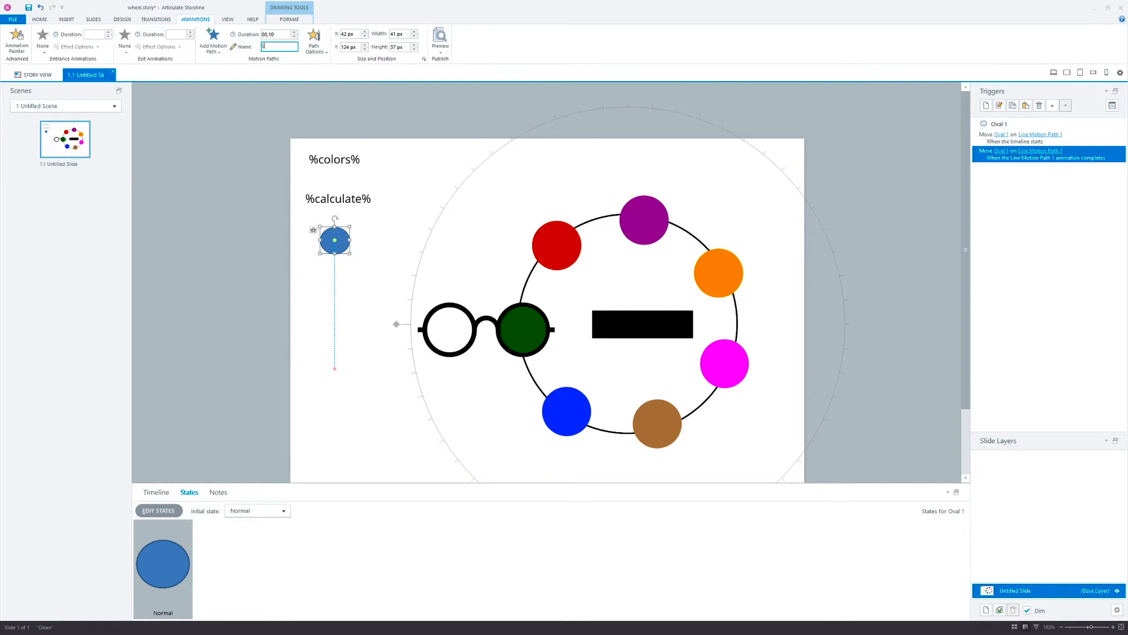
{"action": "left_click", "coordinate": [224, 278]}
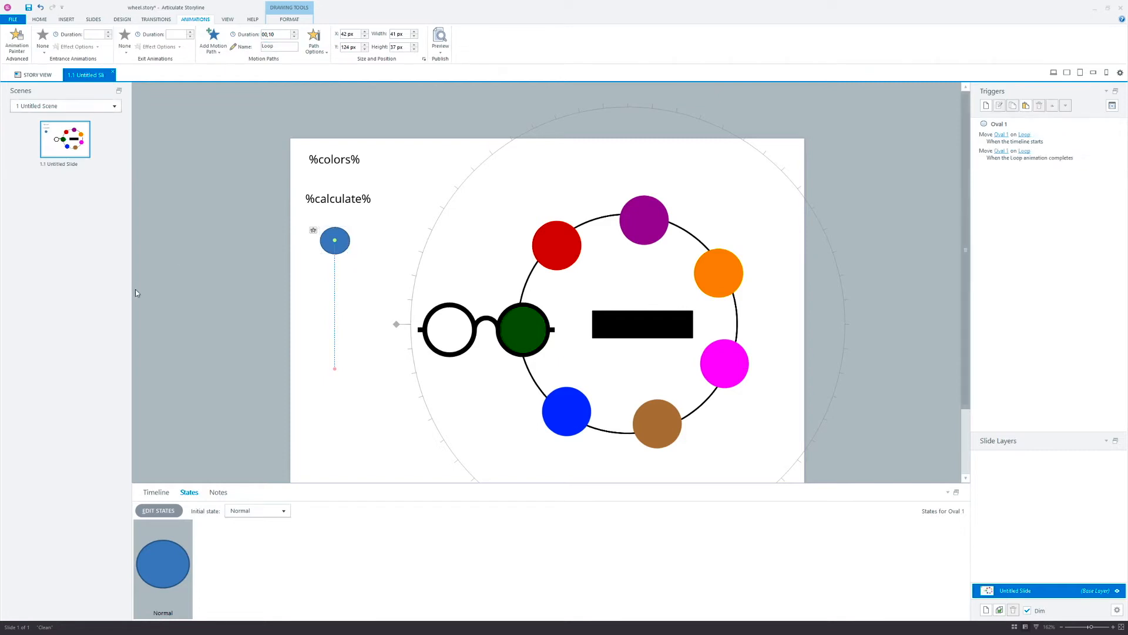
Preview the slide and turn the wheel in both directions to check the displayed values and the looping oval
{"action": "left_click", "coordinate": [440, 43]}
{"action": "left_click", "coordinate": [456, 61]}
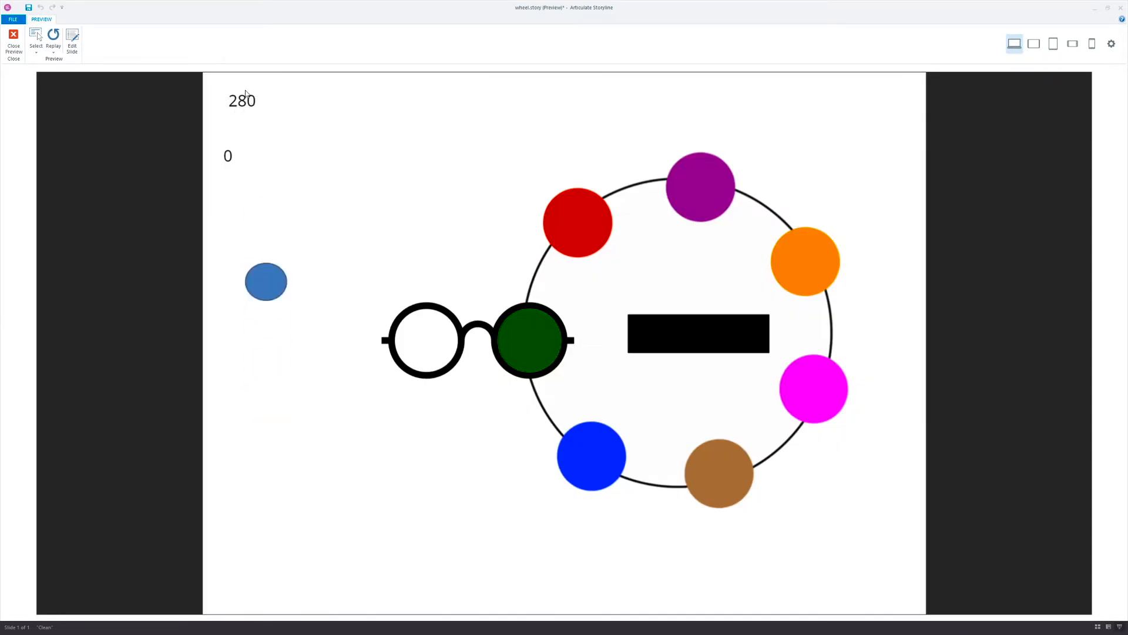
{"action": "left_click_drag", "start_coordinate": [521, 322], "coordinate": [444, 398]}
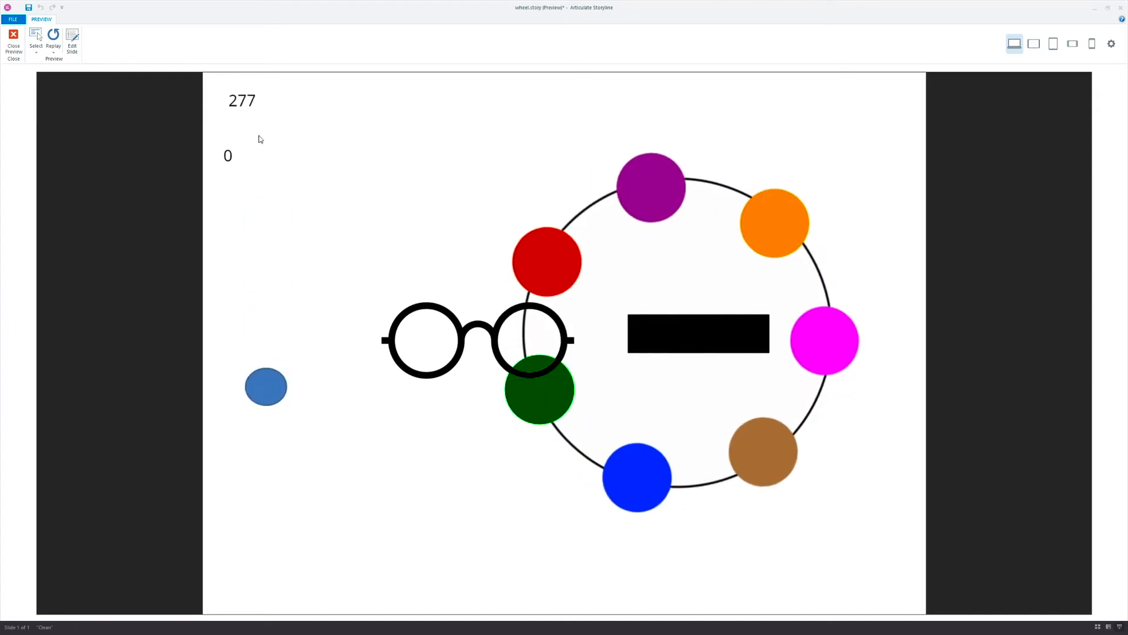
{"action": "left_click_drag", "start_coordinate": [545, 282], "coordinate": [542, 134]}
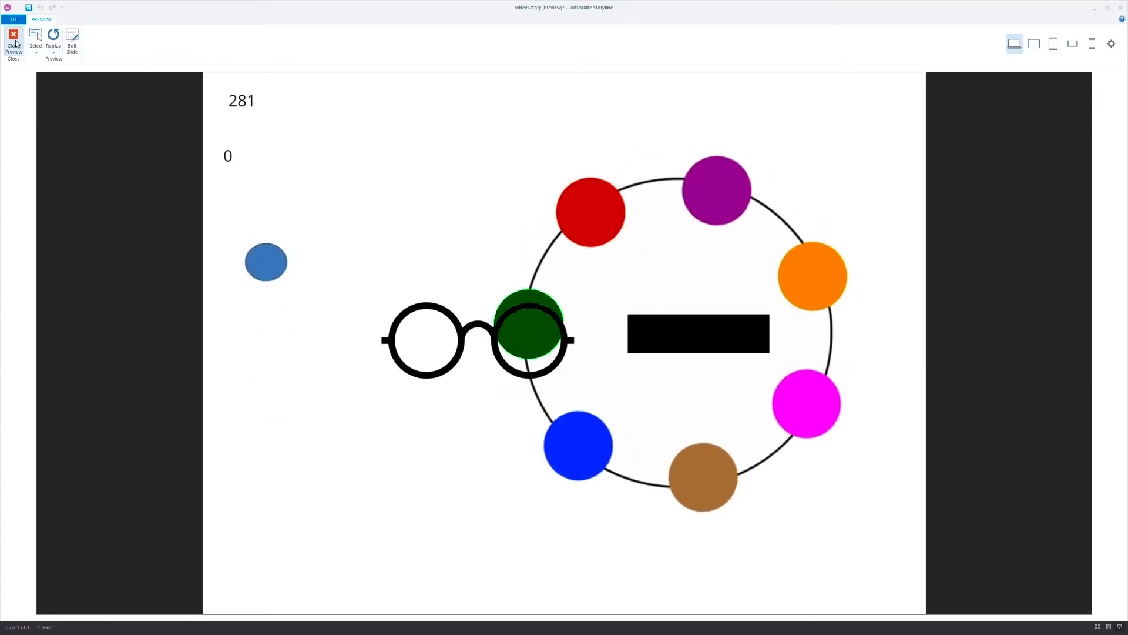
{"action": "left_click", "coordinate": [14, 42]}
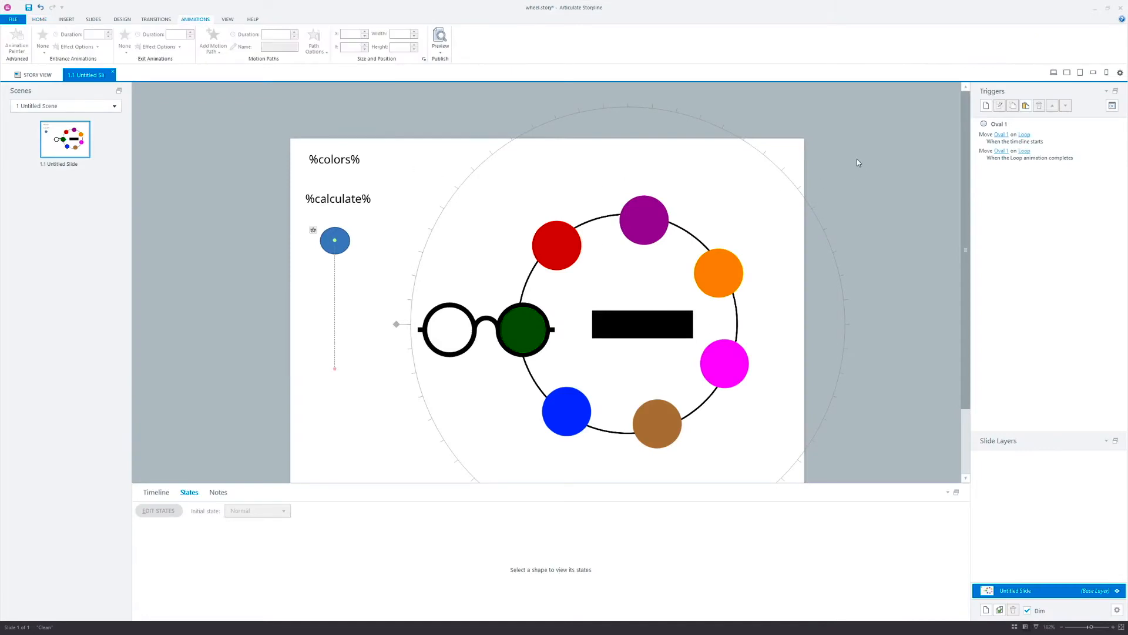
Create a trigger that adjusts the calculate variable by assigning it the value of the Colors variable
{"action": "left_click", "coordinate": [986, 107]}
{"action": "left_click_drag", "start_coordinate": [810, 99], "coordinate": [575, 114]}
{"action": "left_click", "coordinate": [572, 142]}
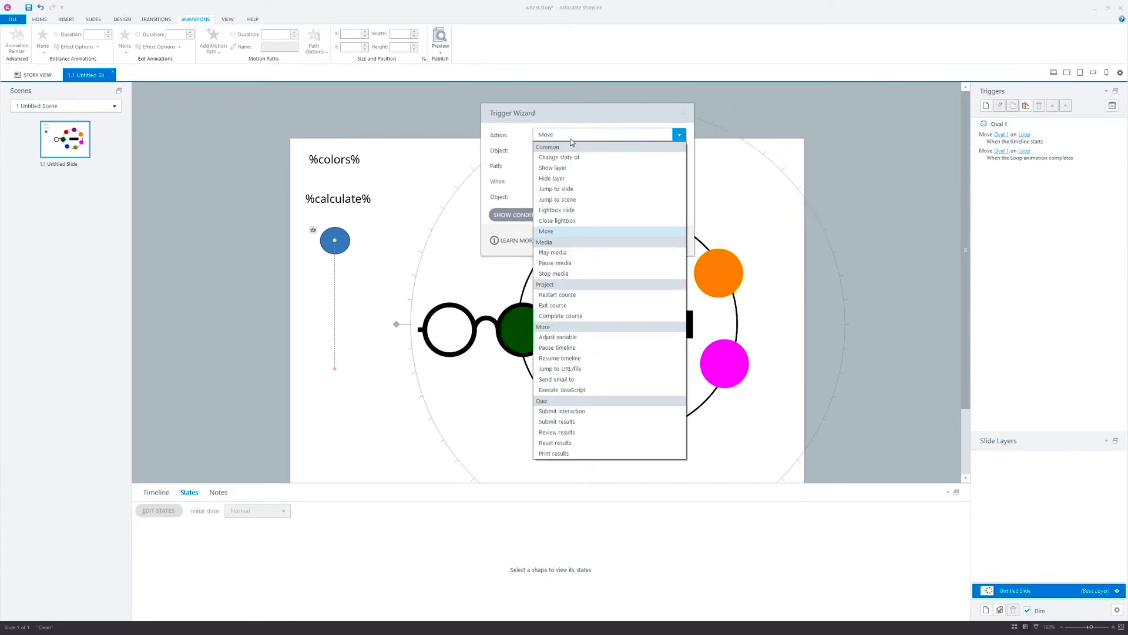
{"action": "left_click", "coordinate": [578, 336]}
{"action": "left_click", "coordinate": [576, 151]}
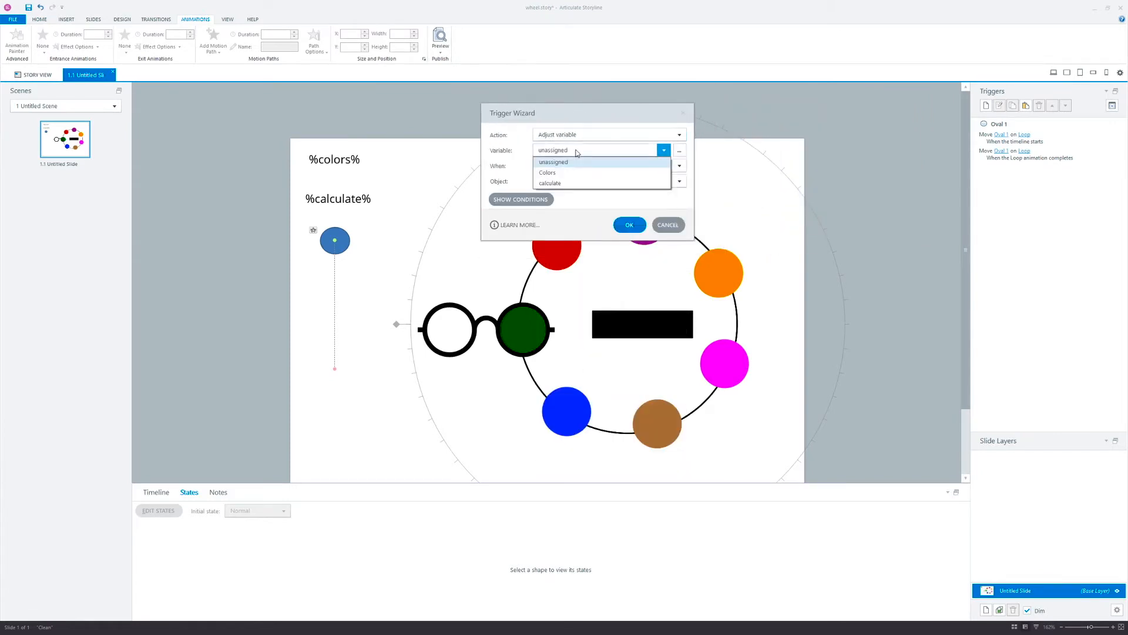
{"action": "left_click", "coordinate": [564, 185]}
{"action": "left_click", "coordinate": [574, 168]}
{"action": "left_click", "coordinate": [562, 220]}
{"action": "left_click", "coordinate": [564, 181]}
{"action": "left_click", "coordinate": [556, 204]}
{"action": "left_click", "coordinate": [679, 181]}
{"action": "left_click", "coordinate": [627, 204]}
Make the variable adjustment run when the Colors variable changes, and save the trigger
{"action": "left_click", "coordinate": [580, 199]}
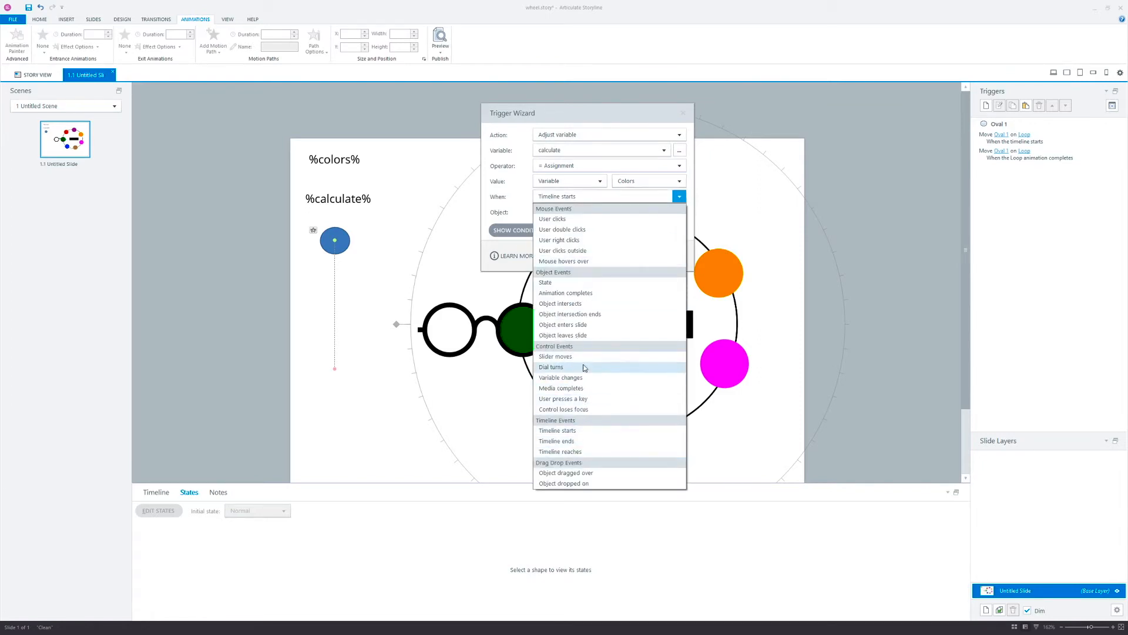
{"action": "left_click", "coordinate": [576, 378]}
{"action": "left_click", "coordinate": [573, 214]}
{"action": "left_click", "coordinate": [568, 234]}
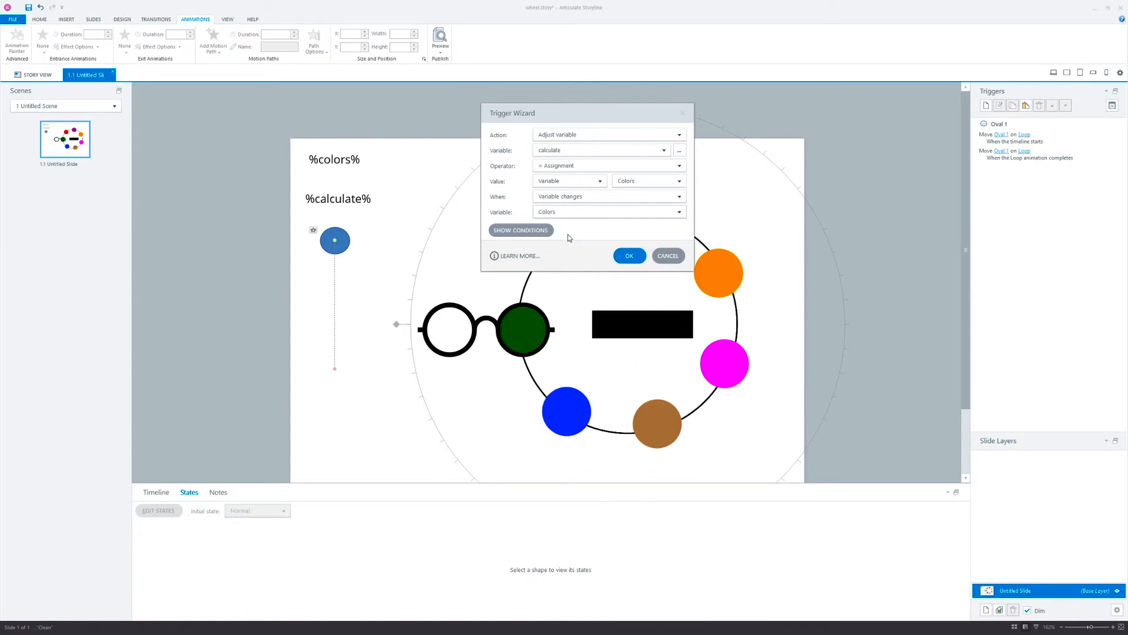
{"action": "left_click", "coordinate": [629, 255]}
Preview the slide and turn the wheel to compare the colors and calculate values
{"action": "left_click", "coordinate": [446, 55]}
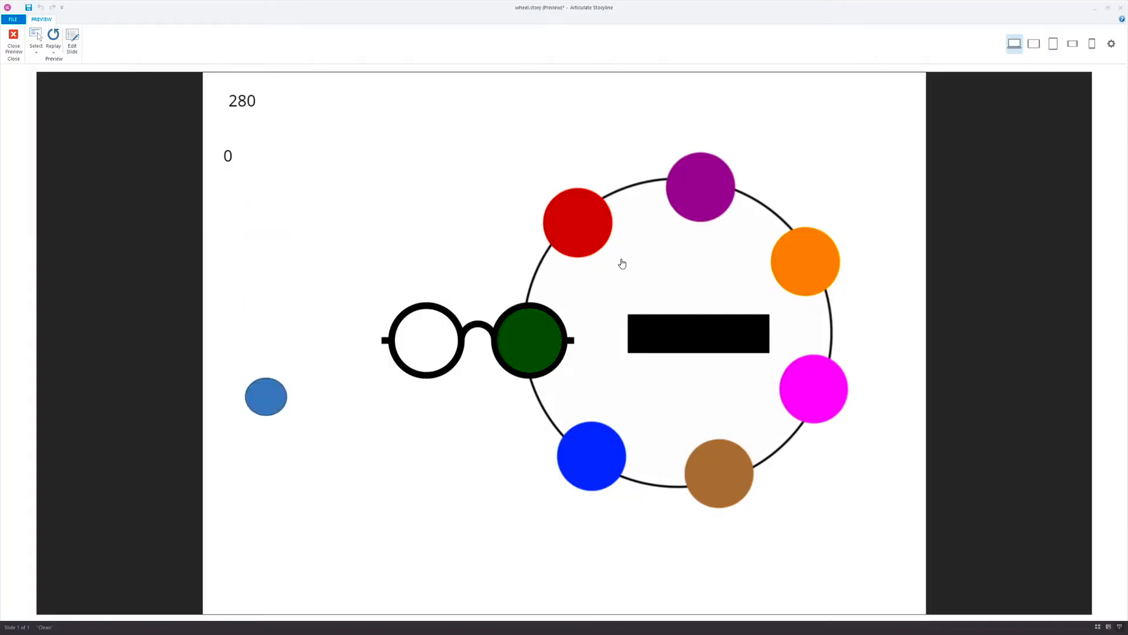
{"action": "left_click_drag", "start_coordinate": [587, 219], "coordinate": [619, 317]}
{"action": "left_click", "coordinate": [14, 47]}
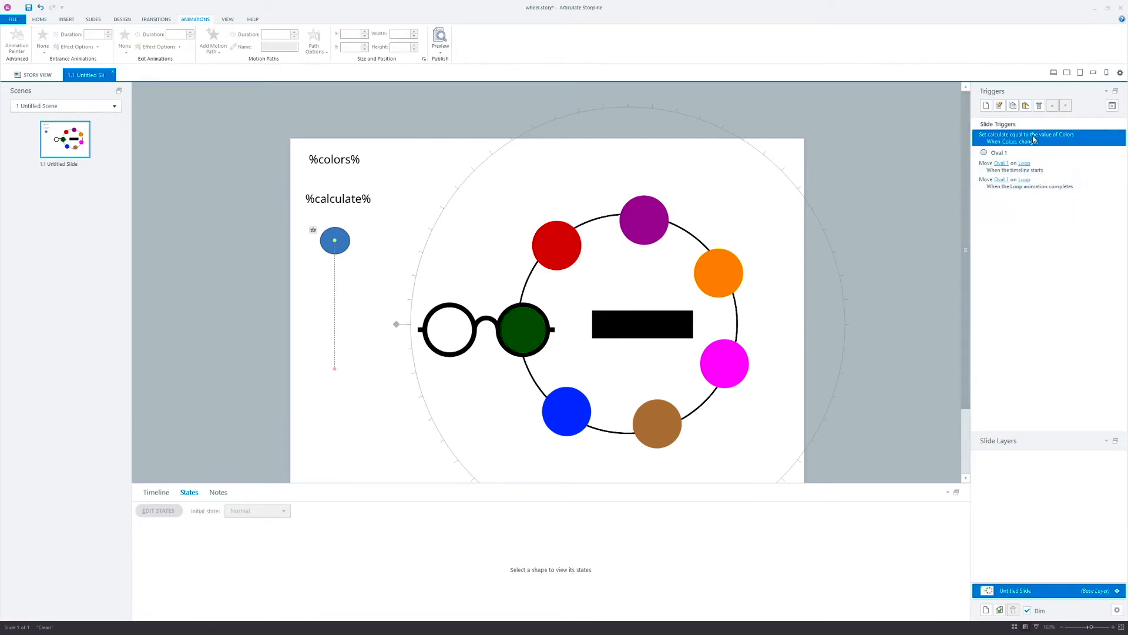
Duplicate the oval's move trigger that runs when the Loop animation completes
{"action": "left_click", "coordinate": [1054, 182]}
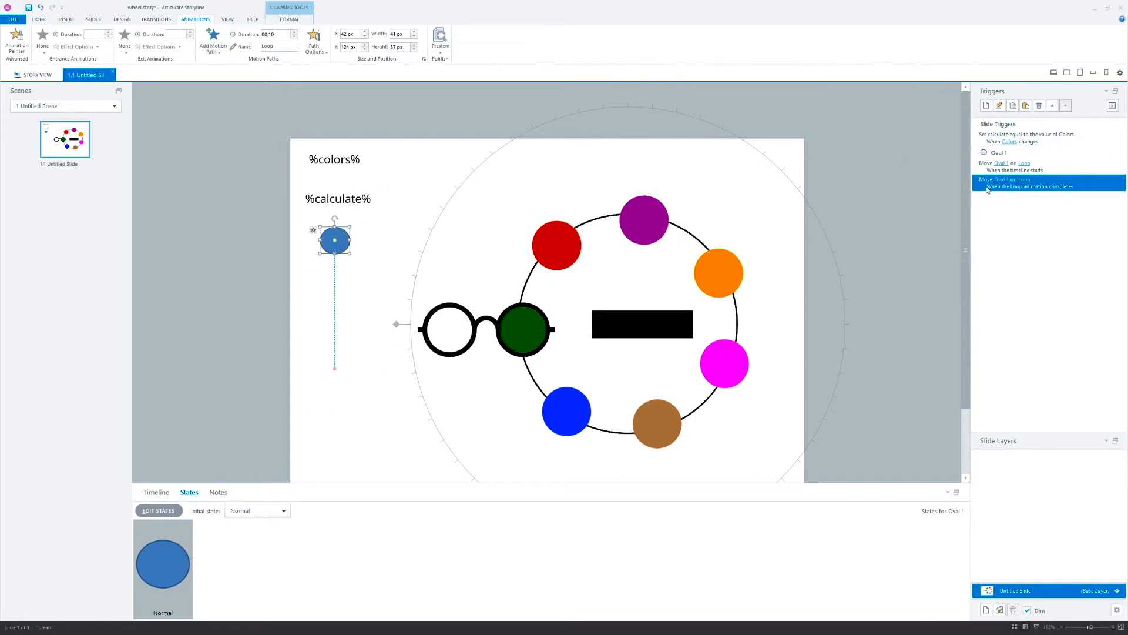
{"action": "left_click", "coordinate": [350, 190]}
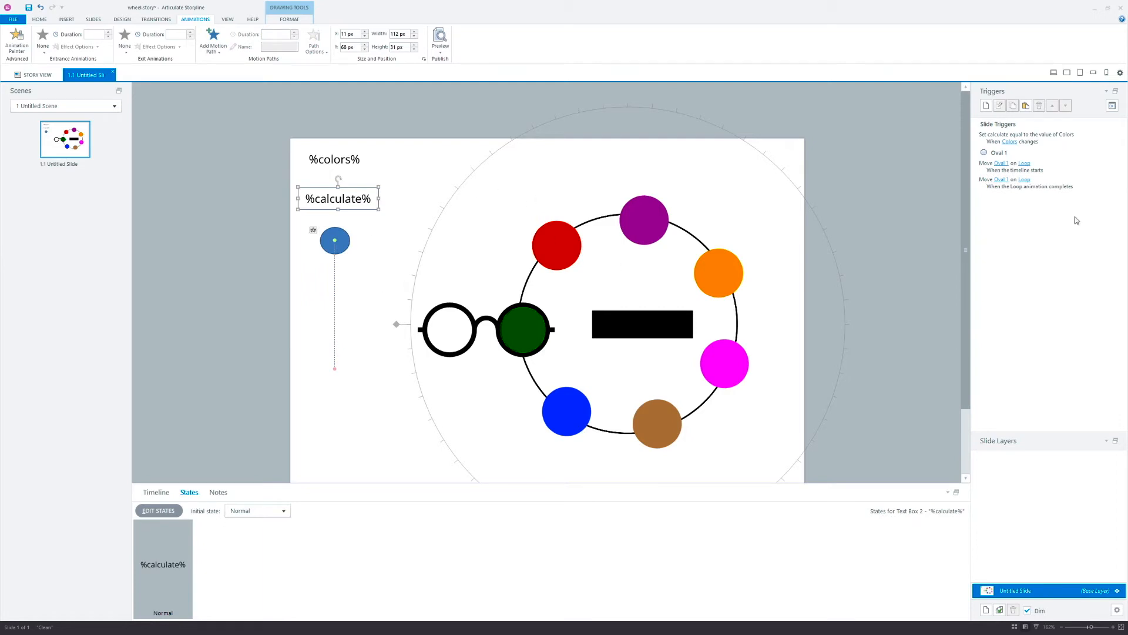
{"action": "left_click", "coordinate": [1058, 186]}
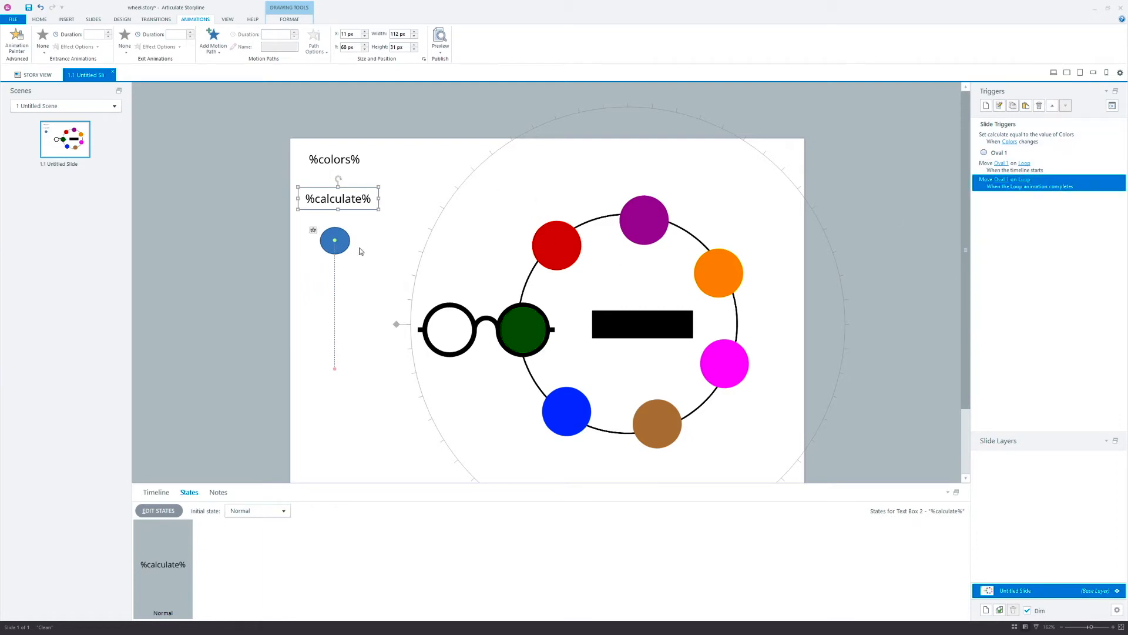
{"action": "left_click", "coordinate": [335, 369]}
{"action": "left_click", "coordinate": [1068, 183]}
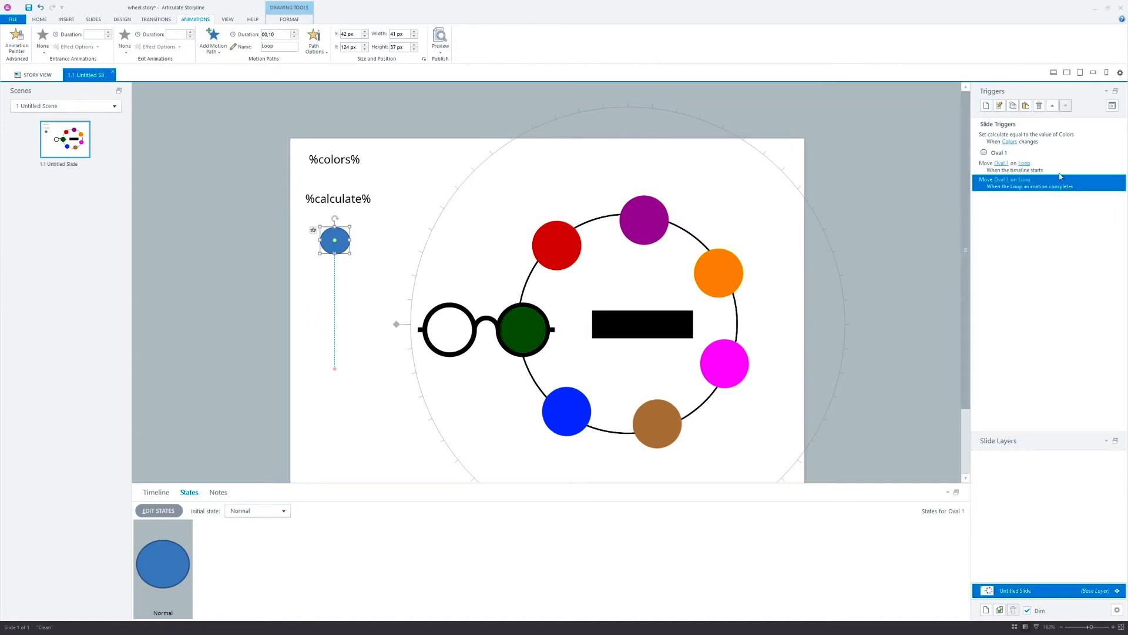
{"action": "left_click", "coordinate": [1026, 106]}
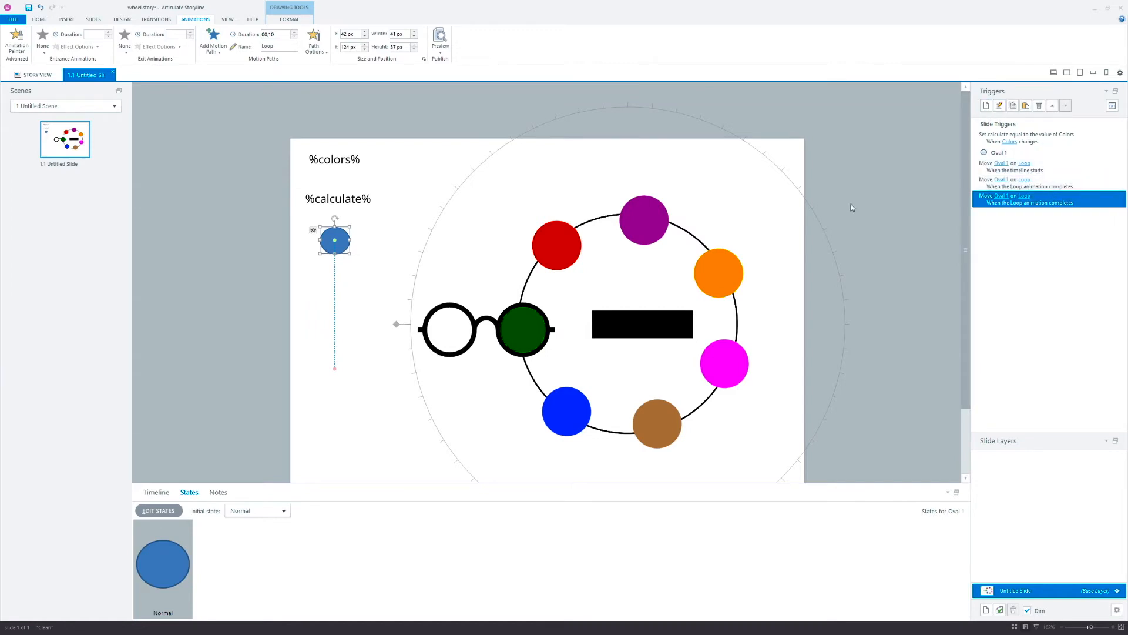
Change the duplicated trigger to subtract 56 from the calculate variable when the oval's Loop animation completes
{"action": "double_click", "coordinate": [1058, 200]}
{"action": "left_click", "coordinate": [612, 135]}
{"action": "left_click", "coordinate": [558, 337]}
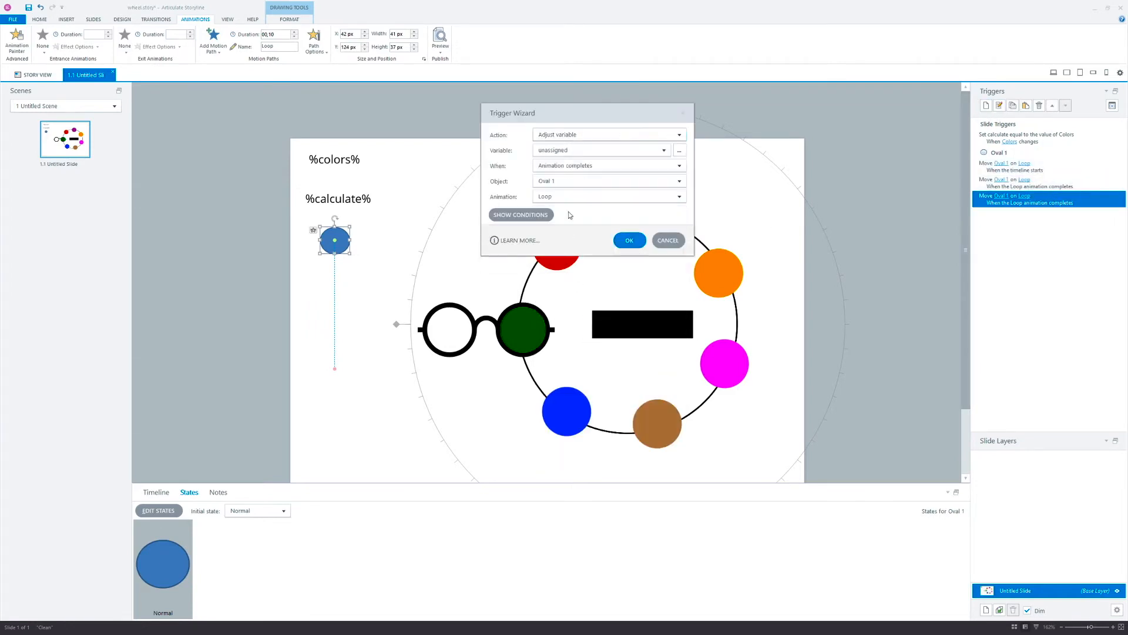
{"action": "left_click", "coordinate": [569, 152]}
{"action": "left_click", "coordinate": [564, 183]}
{"action": "left_click", "coordinate": [564, 165]}
{"action": "left_click", "coordinate": [560, 188]}
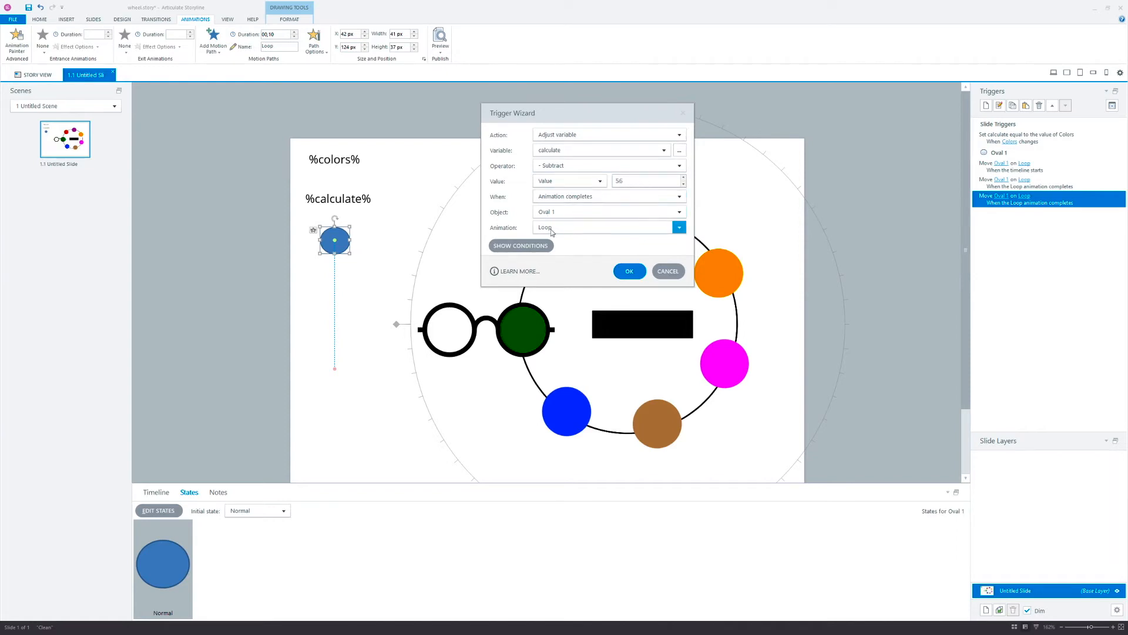
{"action": "left_click", "coordinate": [630, 272]}
Preview the slide and turn the wheel several times to check how the looping subtraction affects the calculate value
{"action": "left_click", "coordinate": [445, 54]}
{"action": "left_click", "coordinate": [445, 59]}
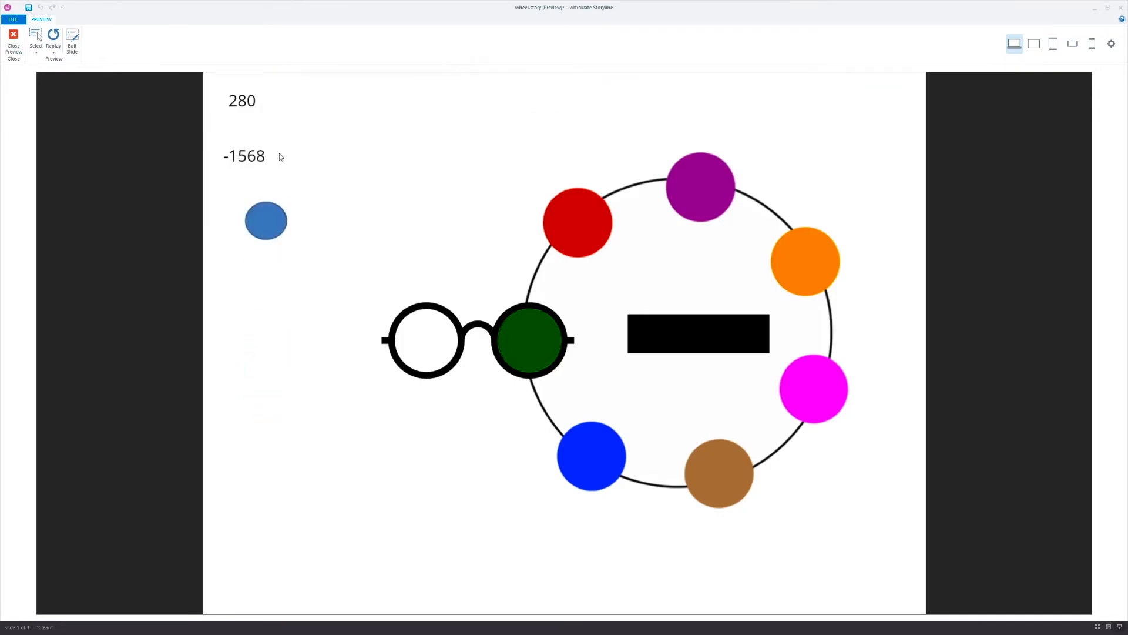
{"action": "left_click_drag", "start_coordinate": [571, 221], "coordinate": [586, 197]}
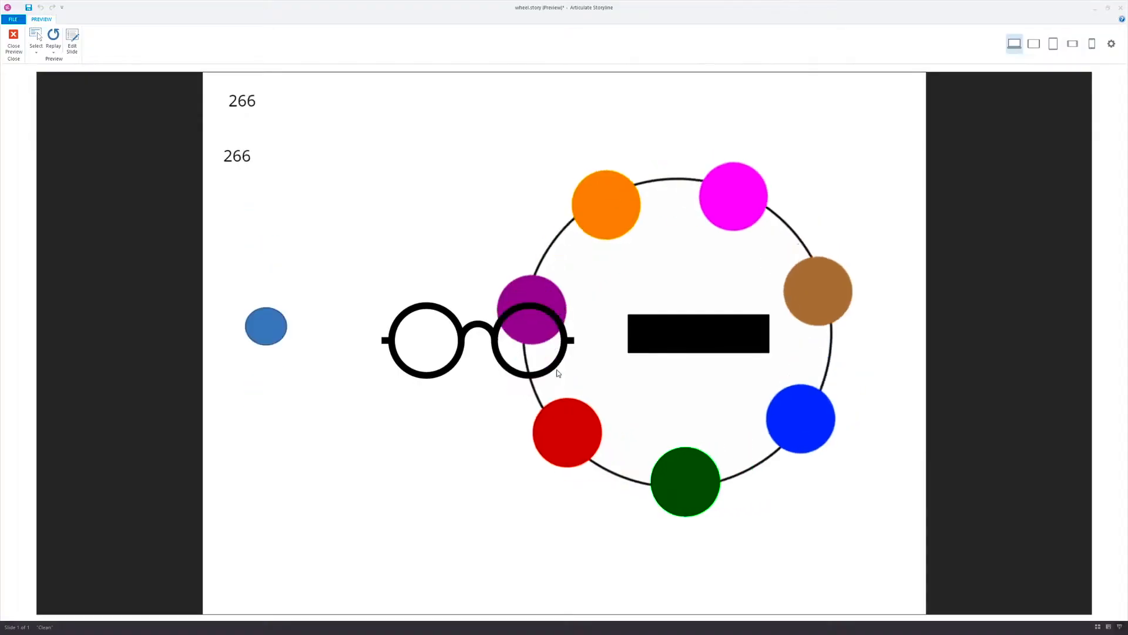
{"action": "left_click_drag", "start_coordinate": [559, 373], "coordinate": [527, 408]}
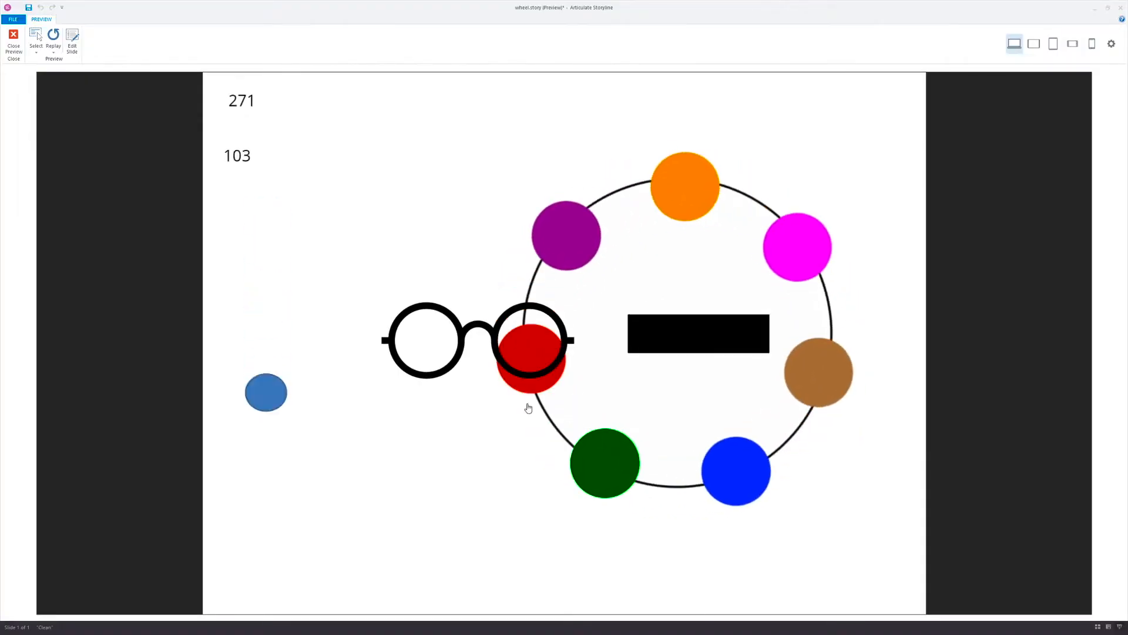
{"action": "left_click_drag", "start_coordinate": [571, 246], "coordinate": [538, 156]}
{"action": "left_click", "coordinate": [14, 34]}
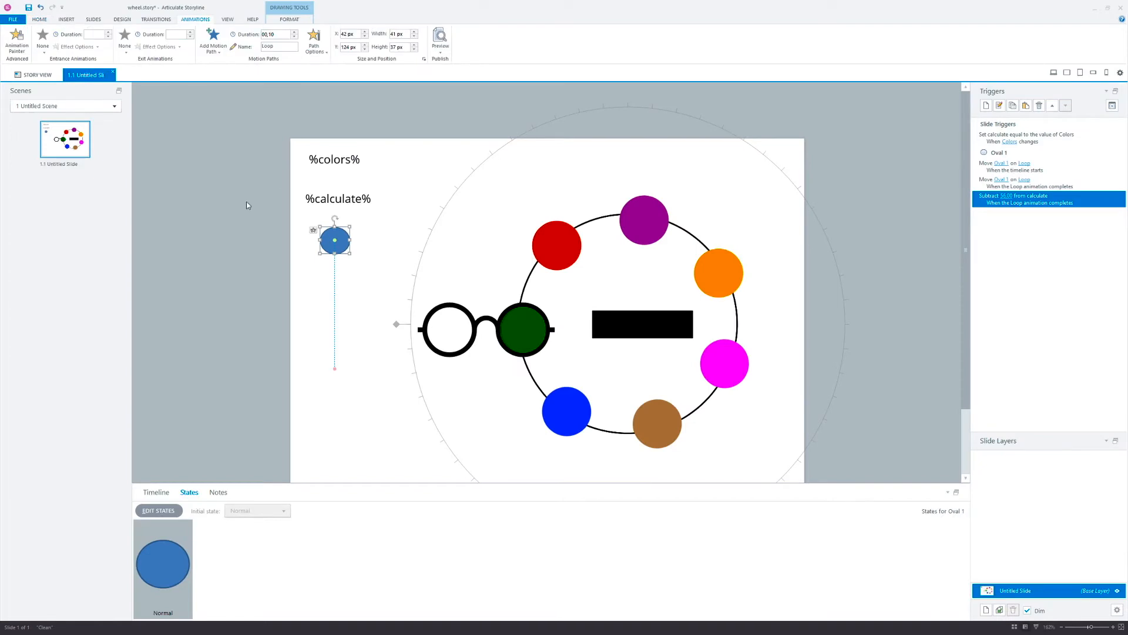
Enlarge the area below the slide and show the timeline in it
{"action": "left_click", "coordinate": [246, 201]}
{"action": "left_click_drag", "start_coordinate": [345, 484], "coordinate": [345, 446]}
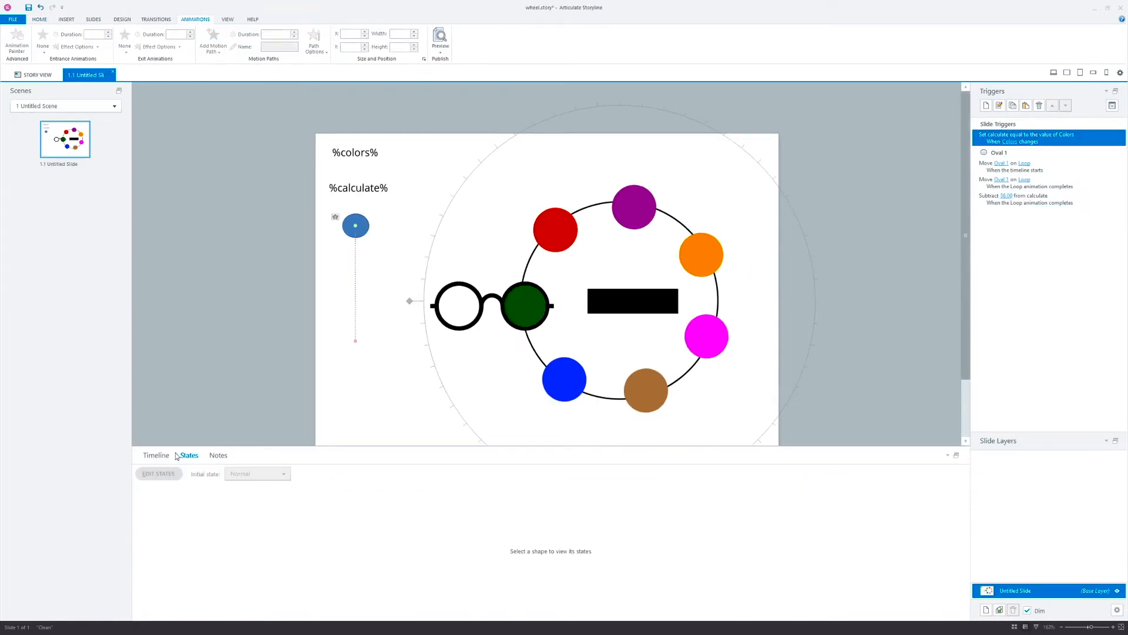
{"action": "left_click", "coordinate": [156, 456]}
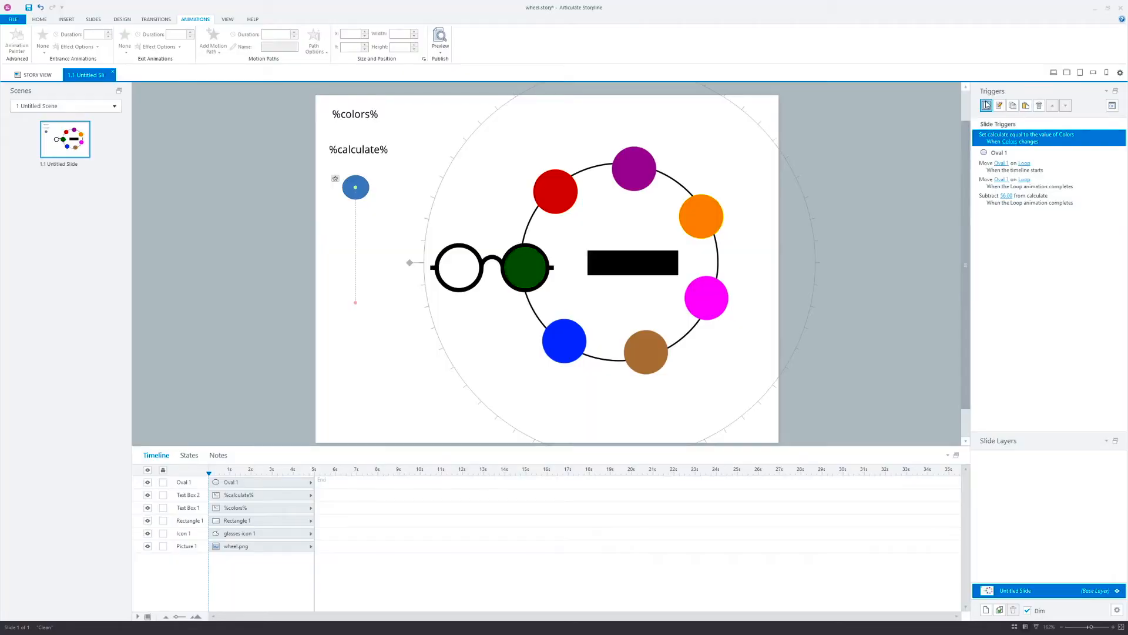
Create a trigger that changes the state of Rectangle 1 to Green when the calculate variable changes
{"action": "left_click", "coordinate": [987, 105]}
{"action": "left_click", "coordinate": [580, 135]}
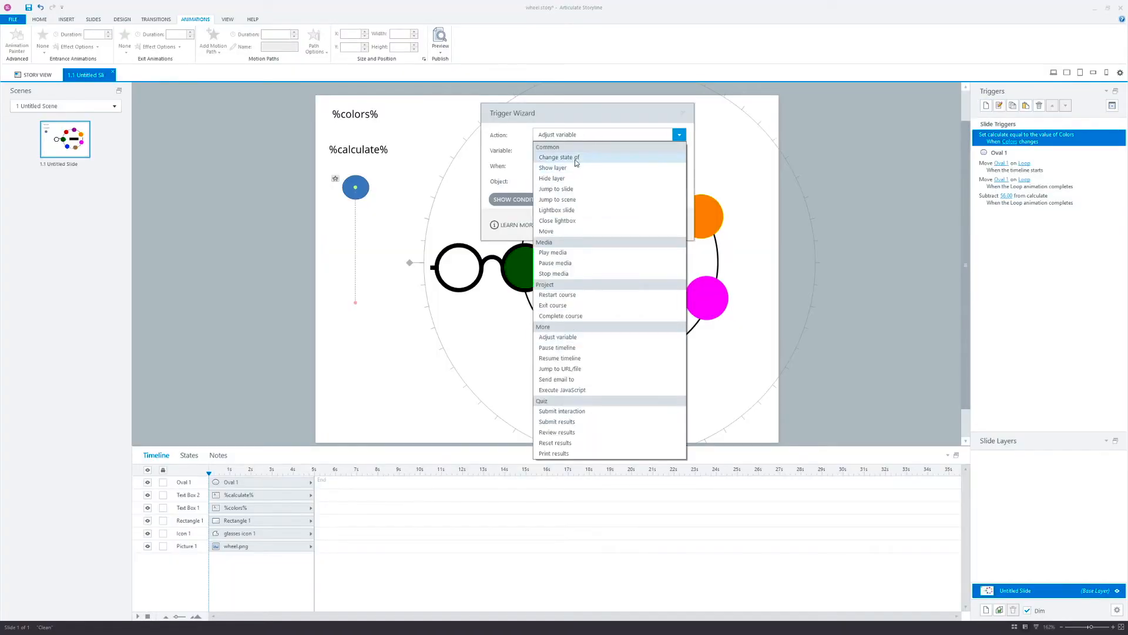
{"action": "left_click", "coordinate": [582, 151]}
{"action": "left_click", "coordinate": [583, 151]}
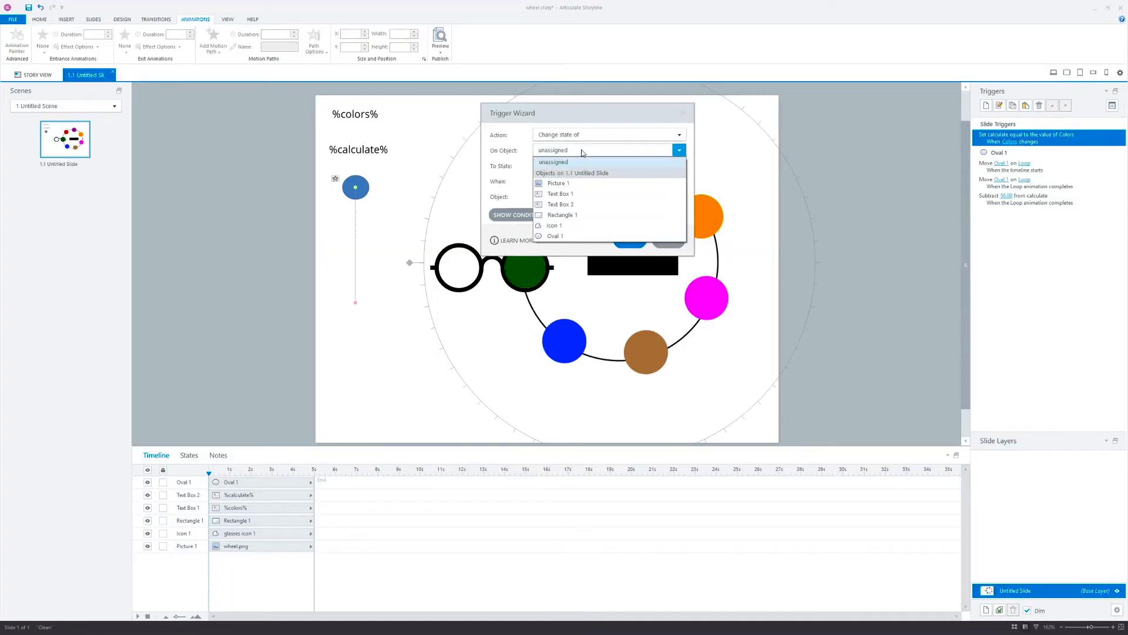
{"action": "left_click", "coordinate": [578, 215]}
{"action": "left_click_drag", "start_coordinate": [578, 115], "coordinate": [581, 100]}
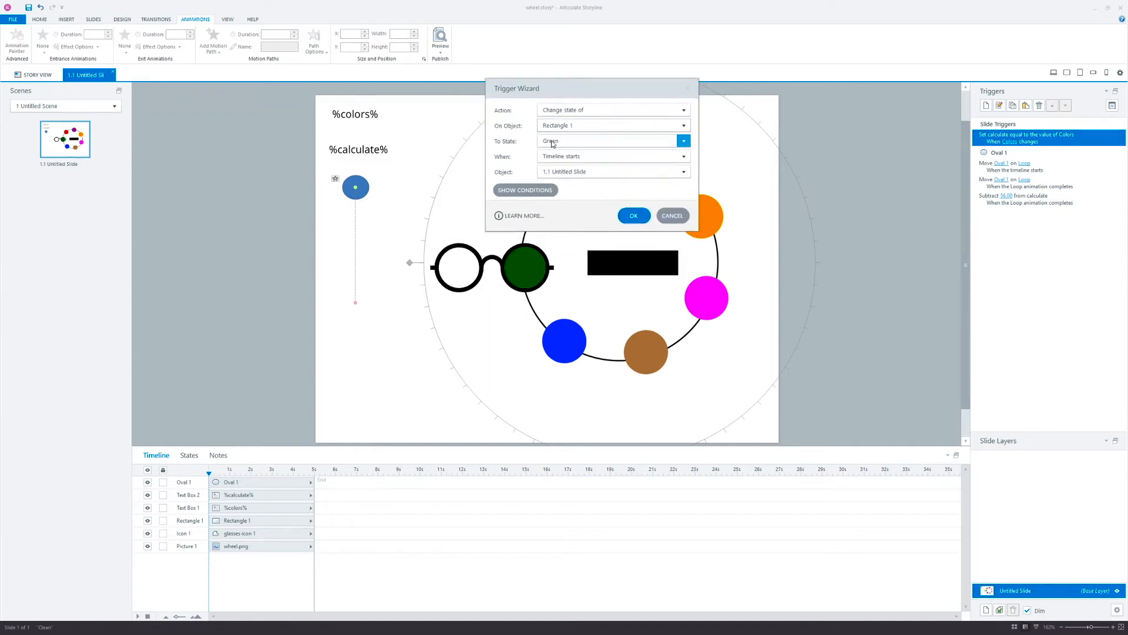
{"action": "left_click", "coordinate": [586, 157]}
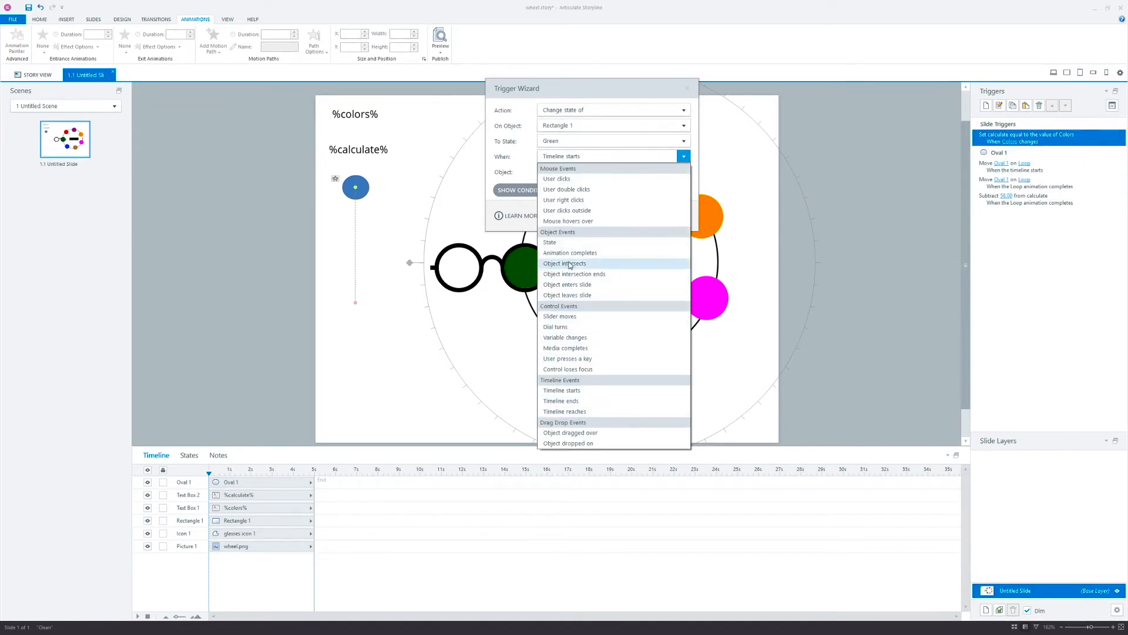
{"action": "left_click", "coordinate": [582, 338]}
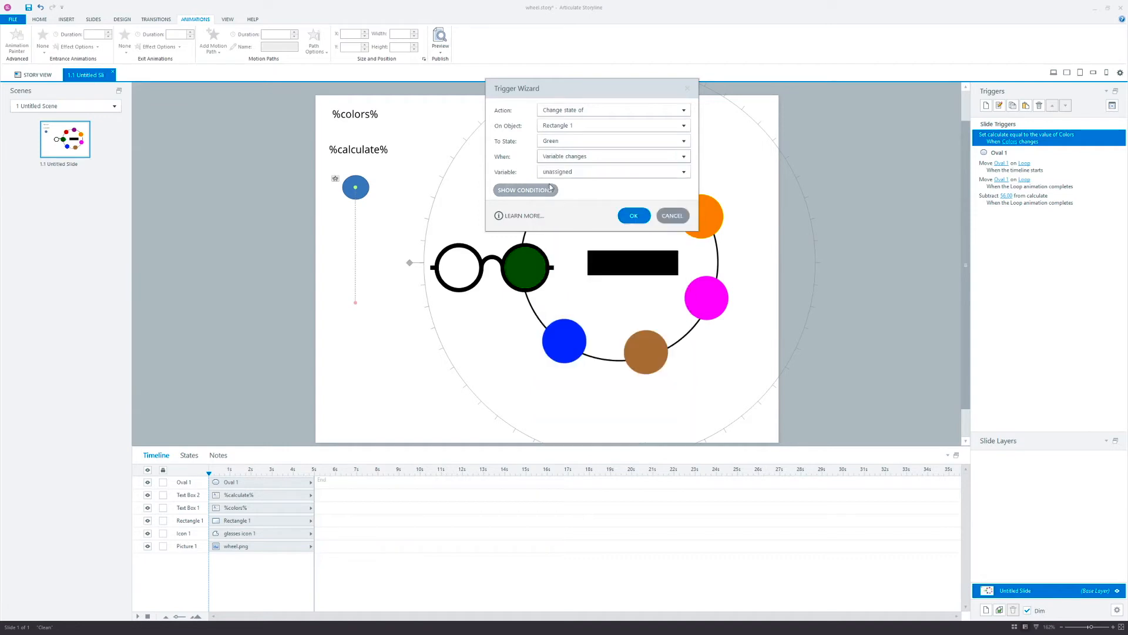
{"action": "left_click", "coordinate": [594, 170]}
{"action": "left_click", "coordinate": [574, 207]}
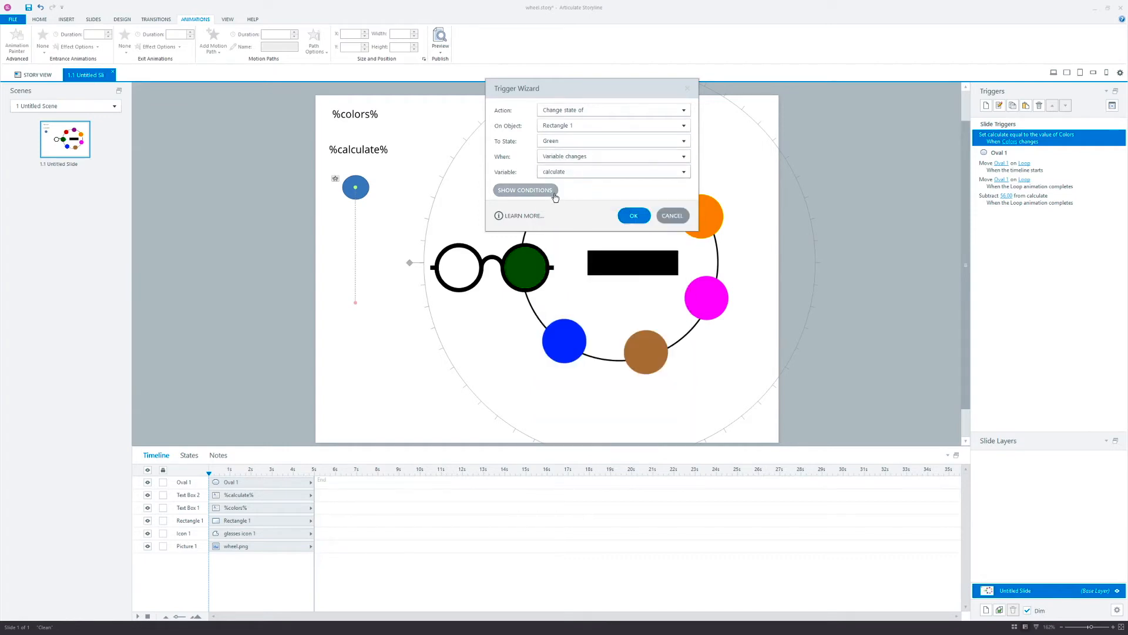
Add the condition that calculate is equal to the value 0, and save the Green state trigger
{"action": "left_click", "coordinate": [553, 192]}
{"action": "left_click", "coordinate": [653, 251]}
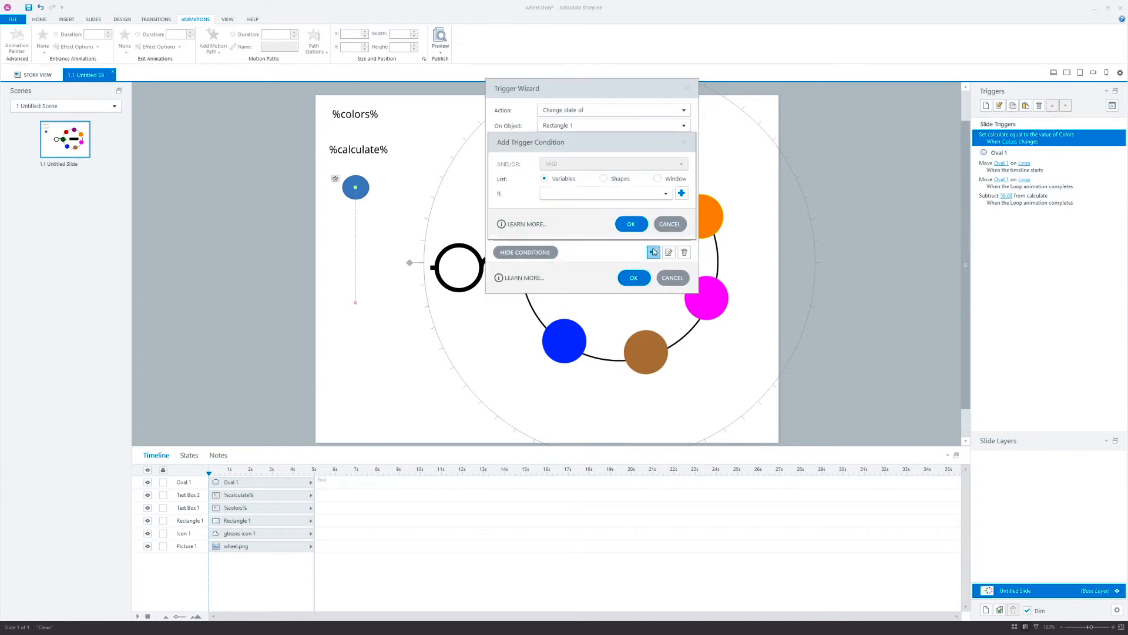
{"action": "left_click", "coordinate": [665, 192]}
{"action": "left_click", "coordinate": [575, 217]}
{"action": "left_click", "coordinate": [575, 213]}
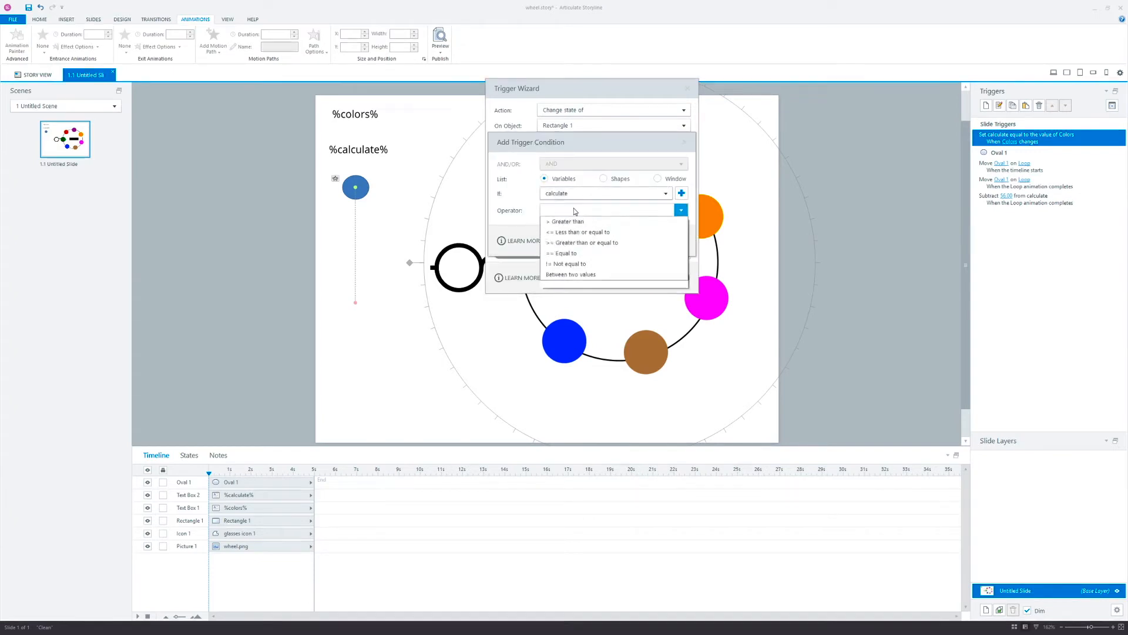
{"action": "left_click", "coordinate": [573, 263]}
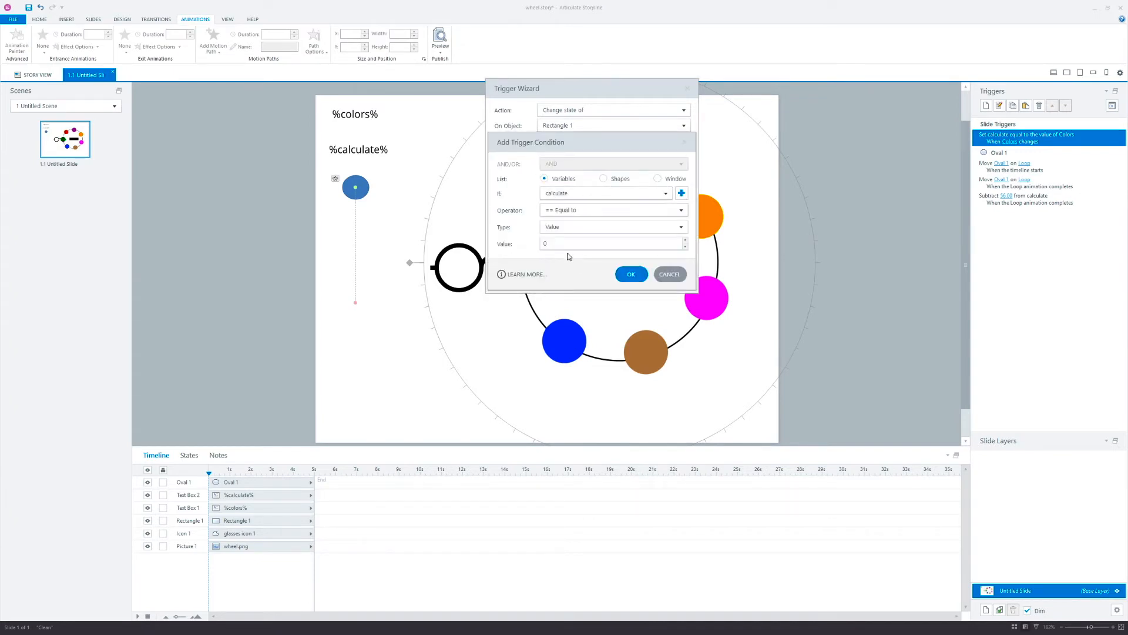
{"action": "left_click", "coordinate": [632, 274]}
{"action": "left_click", "coordinate": [629, 276]}
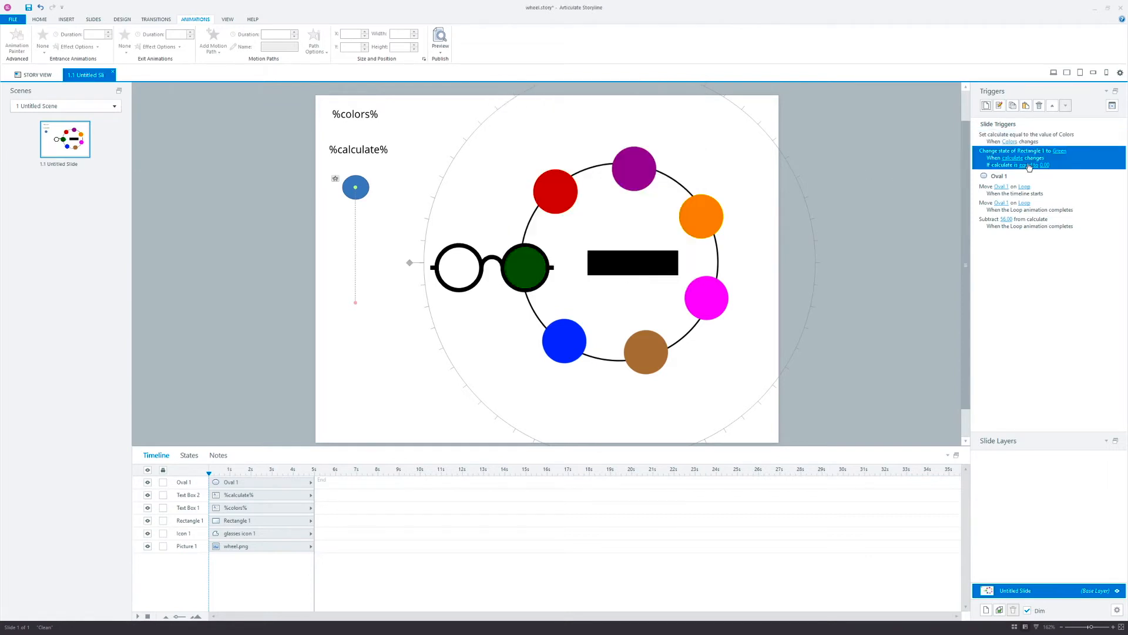
Preview the slide and turn the wheel to different colors to check when the central label shows Green
{"action": "left_click", "coordinate": [440, 52]}
{"action": "left_click", "coordinate": [440, 63]}
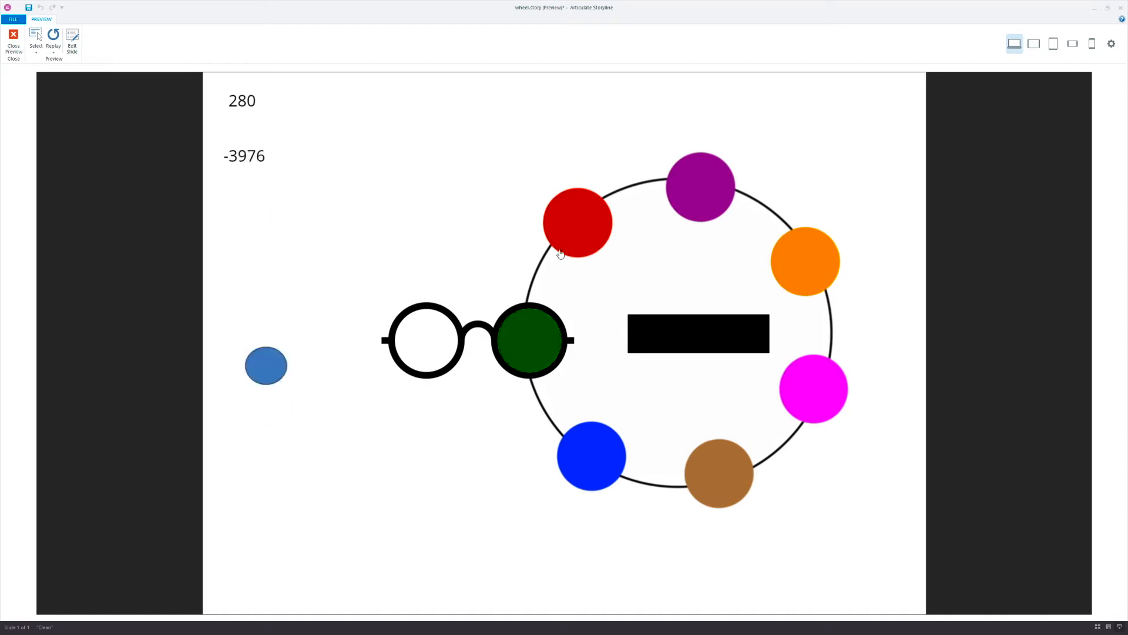
{"action": "left_click_drag", "start_coordinate": [500, 276], "coordinate": [574, 223]}
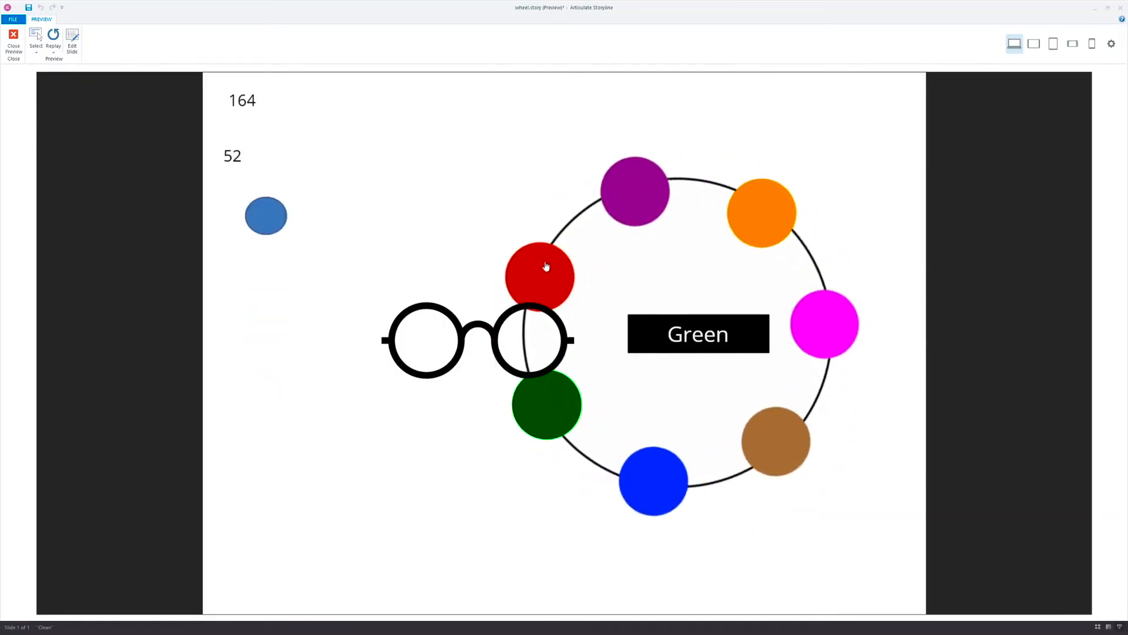
{"action": "left_click_drag", "start_coordinate": [587, 219], "coordinate": [547, 253]}
{"action": "left_click_drag", "start_coordinate": [542, 398], "coordinate": [773, 209]}
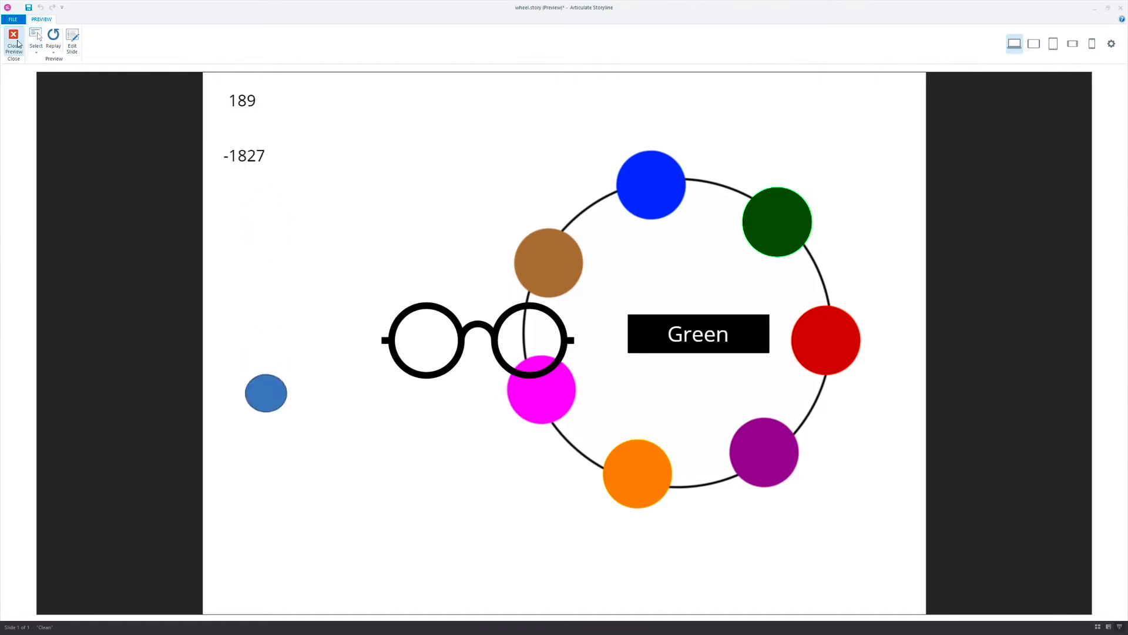
{"action": "left_click", "coordinate": [14, 39]}
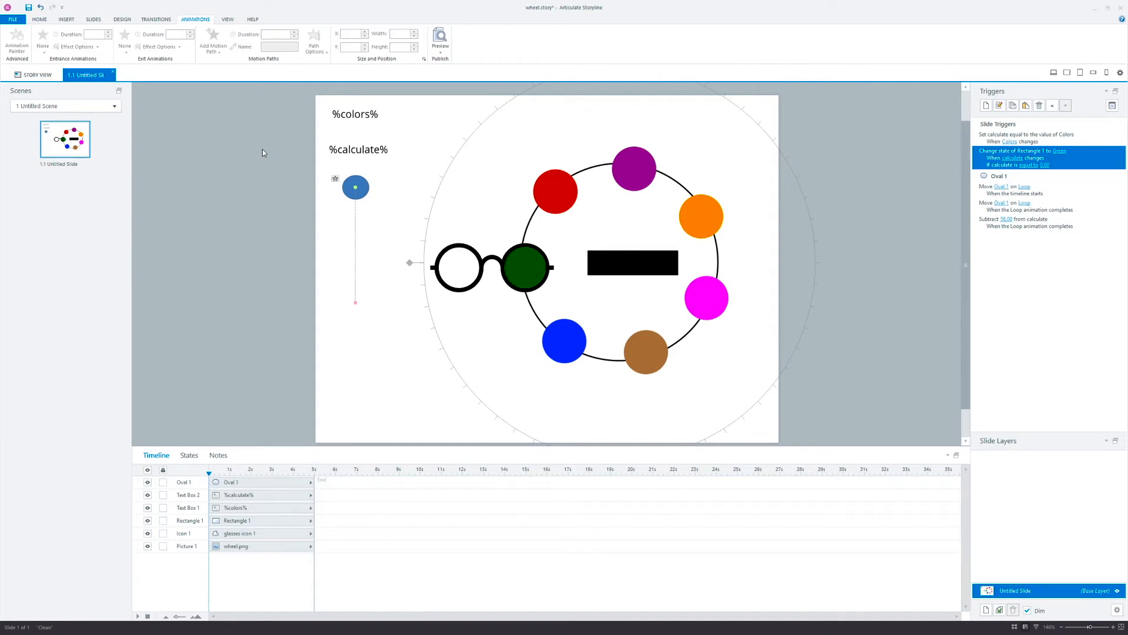
Duplicate the Green state trigger and make the copy change Rectangle 1 to Blue when calculate equals 8
{"action": "left_click", "coordinate": [363, 183]}
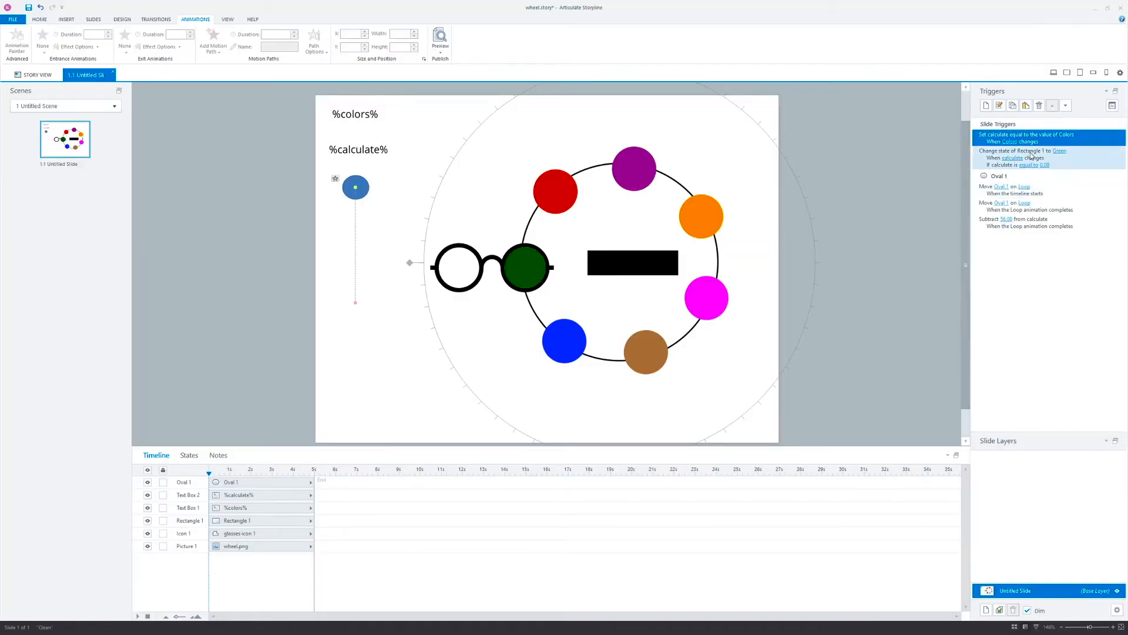
{"action": "left_click", "coordinate": [1036, 154]}
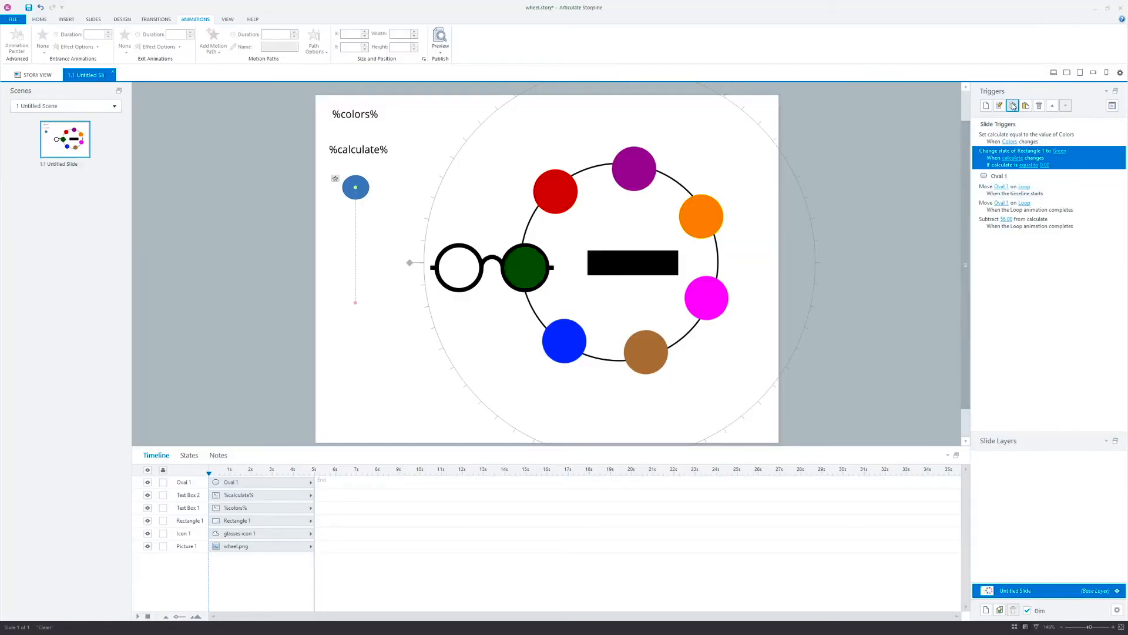
{"action": "left_click", "coordinate": [1030, 109]}
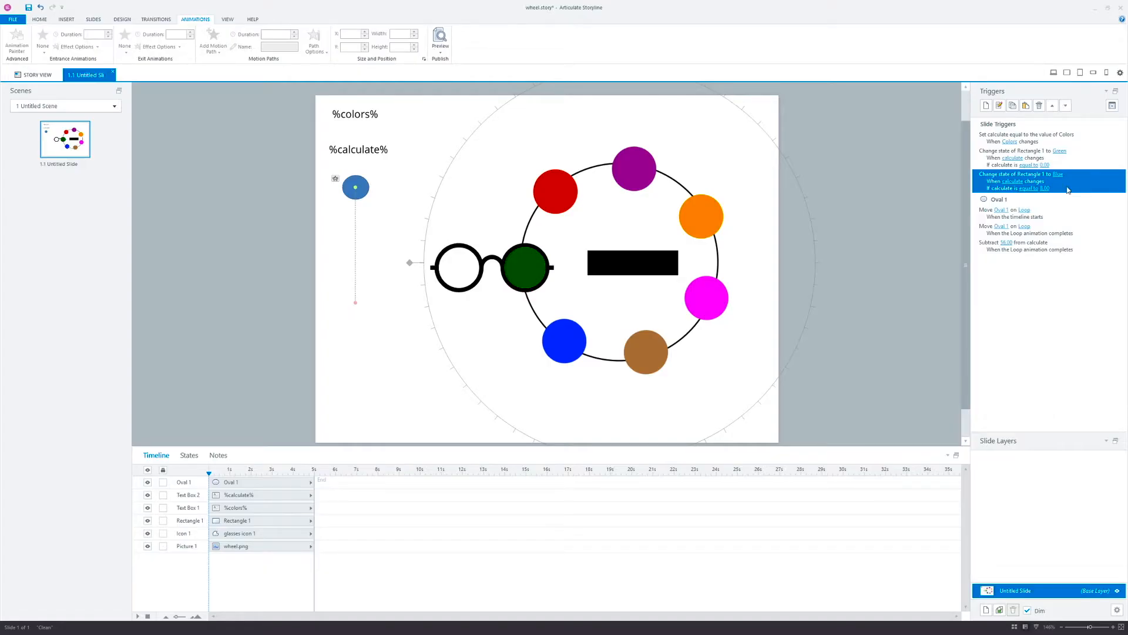
Paste the Blue state trigger two more times and set the copies' calculate conditions to 16 and 24
{"action": "key", "text": "ctrl+v"}
{"action": "left_click", "coordinate": [1064, 207]}
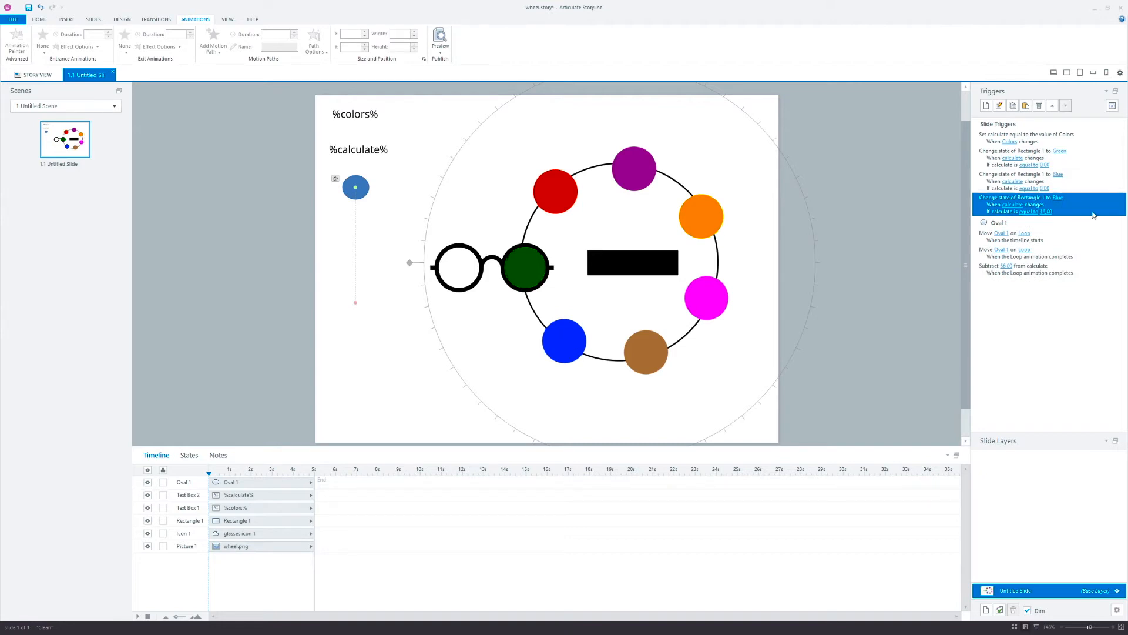
{"action": "key", "text": "ctrl+v"}
{"action": "left_click", "coordinate": [1051, 235]}
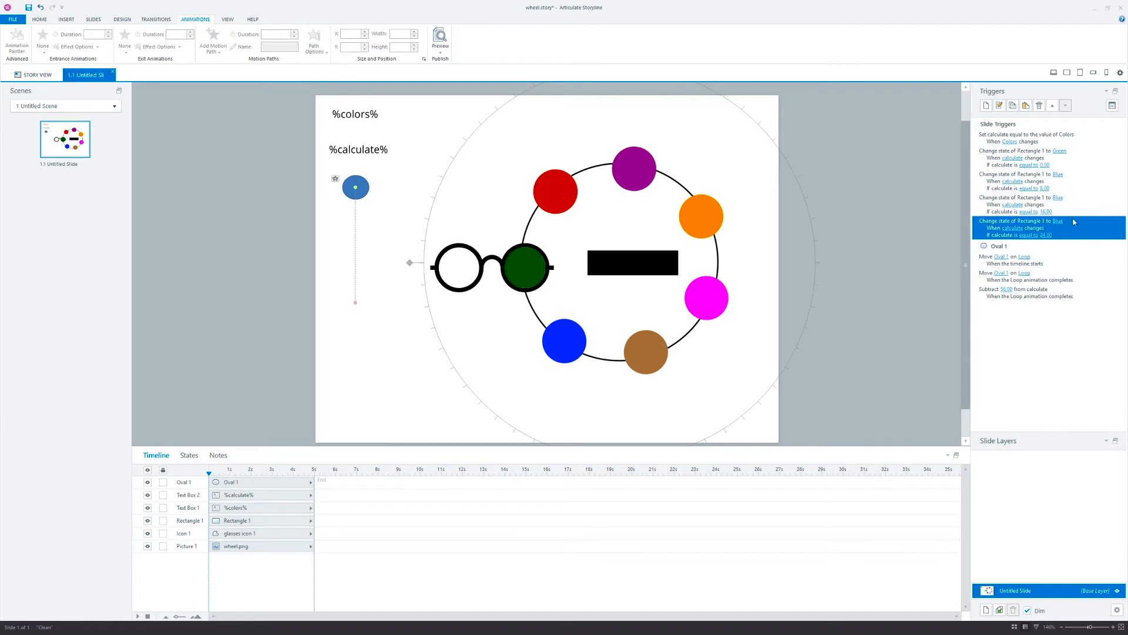
Set the target state to Brown in the trigger for calculate 16 and to Pink in the one for 24
{"action": "left_click", "coordinate": [1064, 161]}
{"action": "left_click", "coordinate": [1066, 184]}
{"action": "left_click", "coordinate": [1068, 202]}
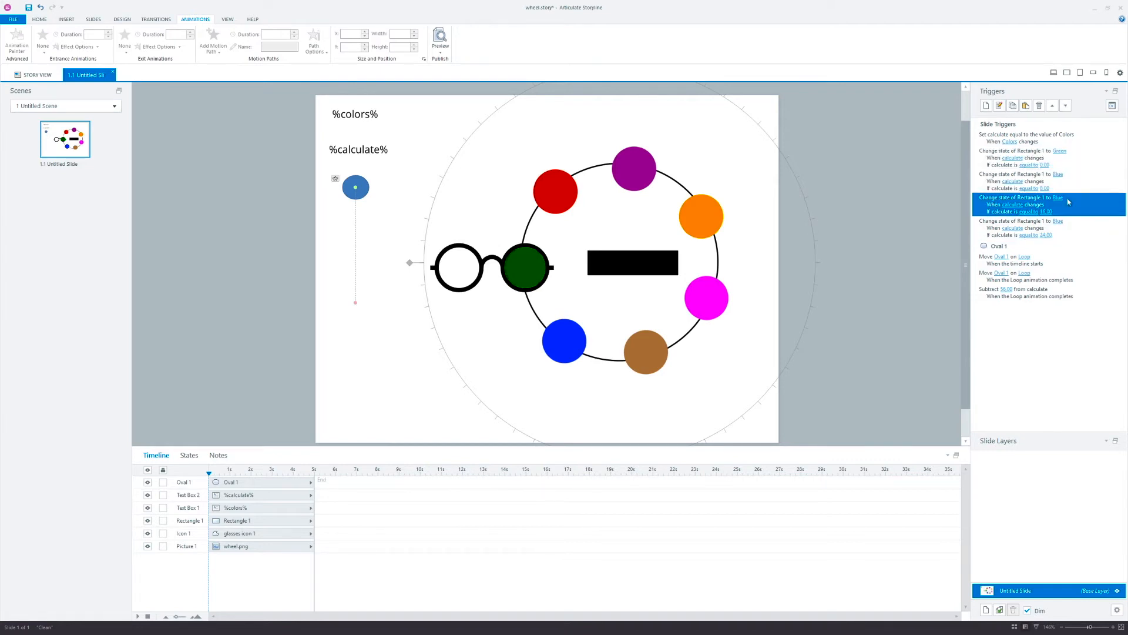
{"action": "left_click", "coordinate": [1058, 202]}
{"action": "left_click", "coordinate": [1085, 240]}
{"action": "left_click", "coordinate": [1083, 231]}
{"action": "left_click", "coordinate": [1058, 221]}
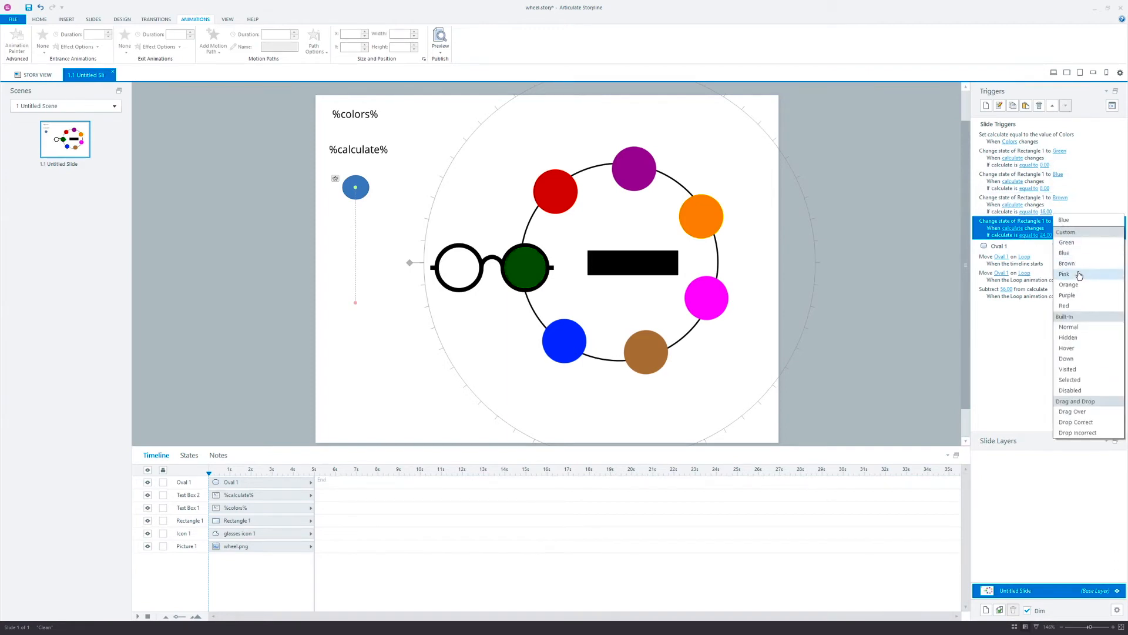
{"action": "left_click", "coordinate": [1080, 275]}
Duplicate the Pink state trigger and make the copy change Rectangle 1 to Orange when calculate equals 32
{"action": "key", "text": "ctrl+c"}
{"action": "key", "text": "ctrl+v"}
{"action": "left_click", "coordinate": [1058, 244]}
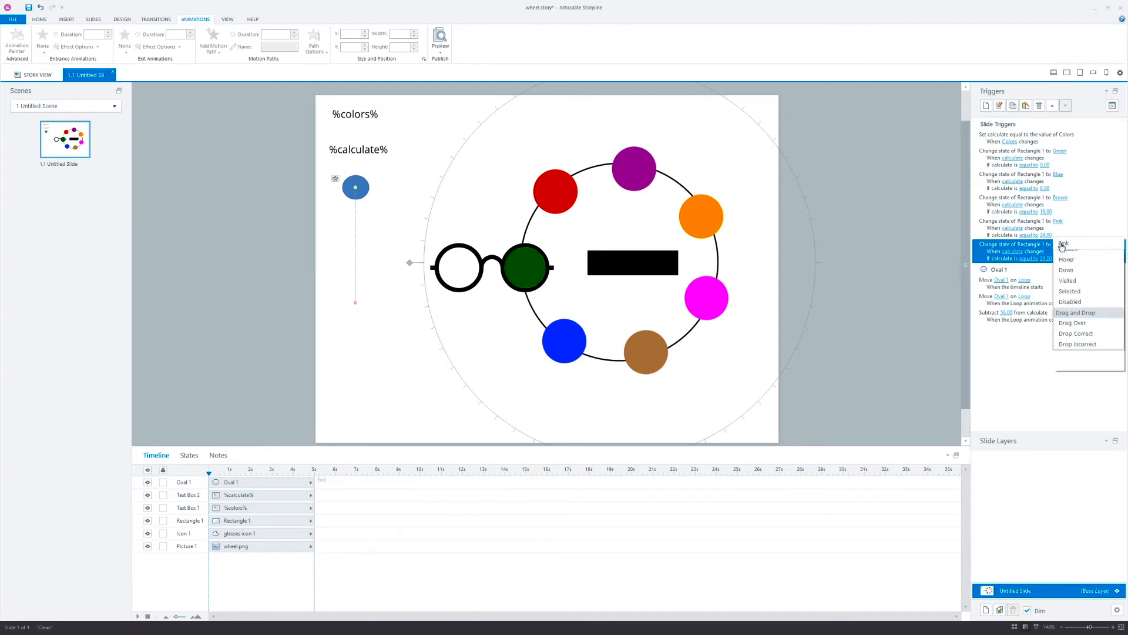
{"action": "left_click", "coordinate": [1070, 295]}
{"action": "left_click", "coordinate": [1053, 258]}
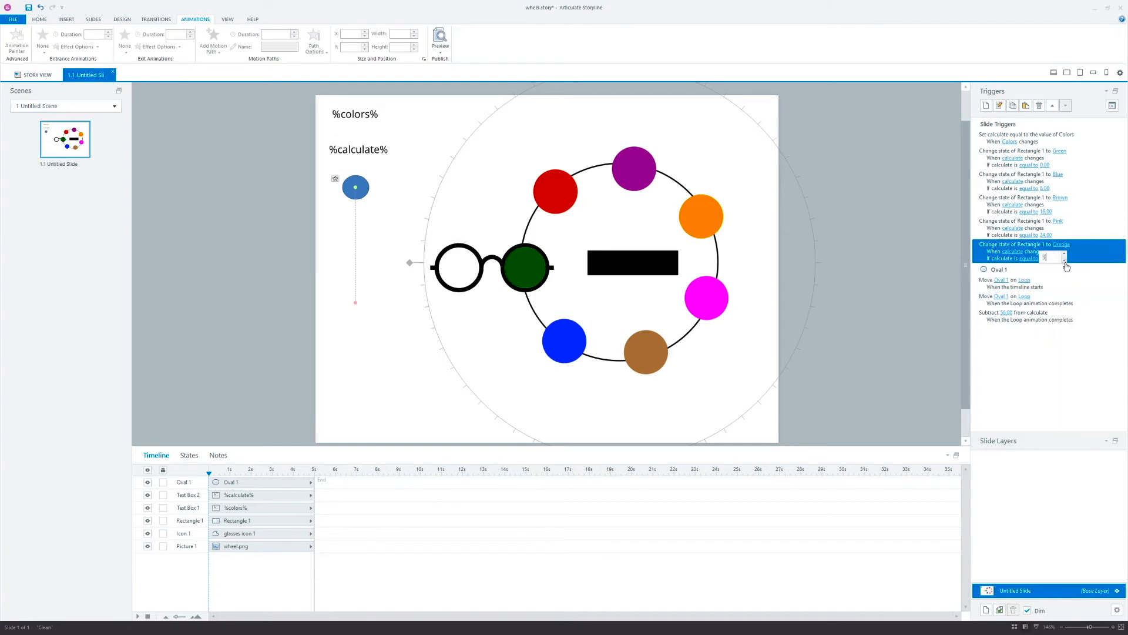
Duplicate the Orange state trigger and set the copy's target state to Purple
{"action": "key", "text": "ctrl+c"}
{"action": "key", "text": "ctrl+v"}
{"action": "left_click", "coordinate": [1061, 267]}
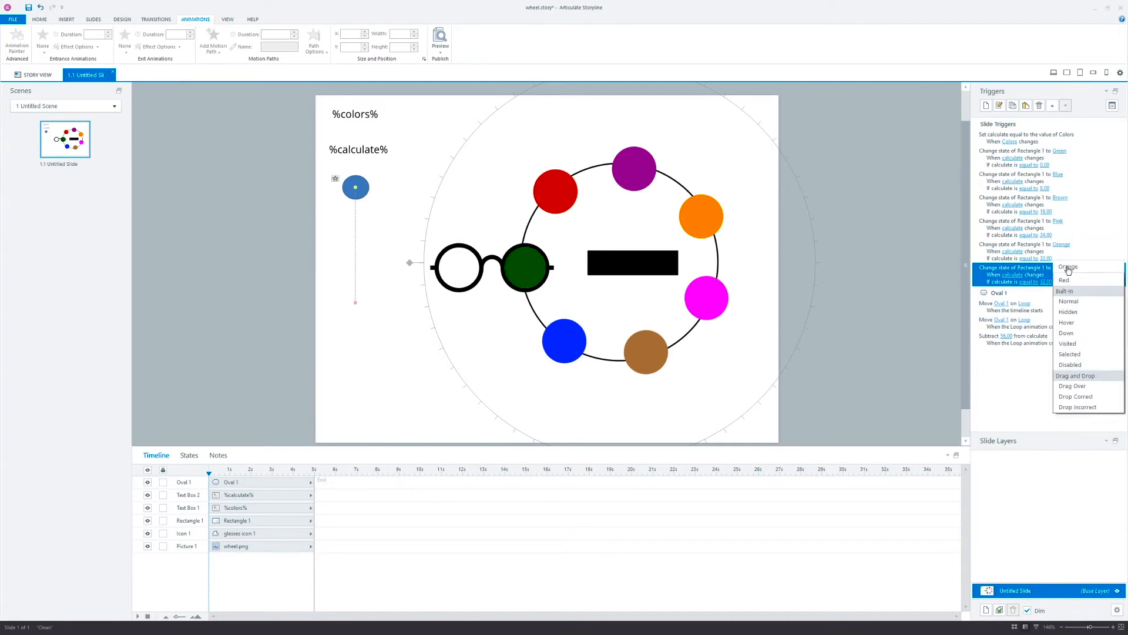
{"action": "left_click", "coordinate": [1083, 329]}
{"action": "left_click", "coordinate": [1062, 268]}
{"action": "left_click", "coordinate": [1086, 338]}
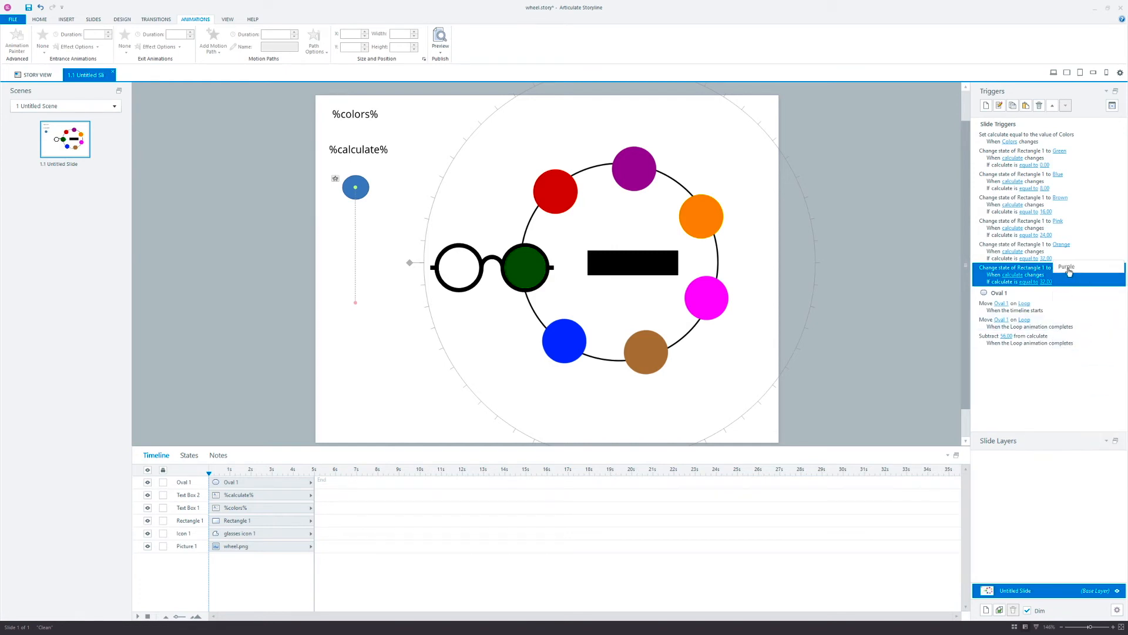
{"action": "left_click", "coordinate": [1069, 272]}
{"action": "left_click", "coordinate": [1068, 272]}
{"action": "left_click", "coordinate": [1073, 270]}
{"action": "left_click", "coordinate": [1073, 270]}
Duplicate the Purple state trigger and set the first Purple trigger's calculate condition to 40
{"action": "left_click", "coordinate": [1082, 159]}
{"action": "left_click", "coordinate": [1084, 180]}
{"action": "left_click", "coordinate": [1084, 204]}
{"action": "left_click", "coordinate": [1085, 233]}
{"action": "left_click", "coordinate": [1086, 252]}
{"action": "left_click", "coordinate": [1085, 272]}
{"action": "key", "text": "ctrl+c"}
{"action": "key", "text": "ctrl+v"}
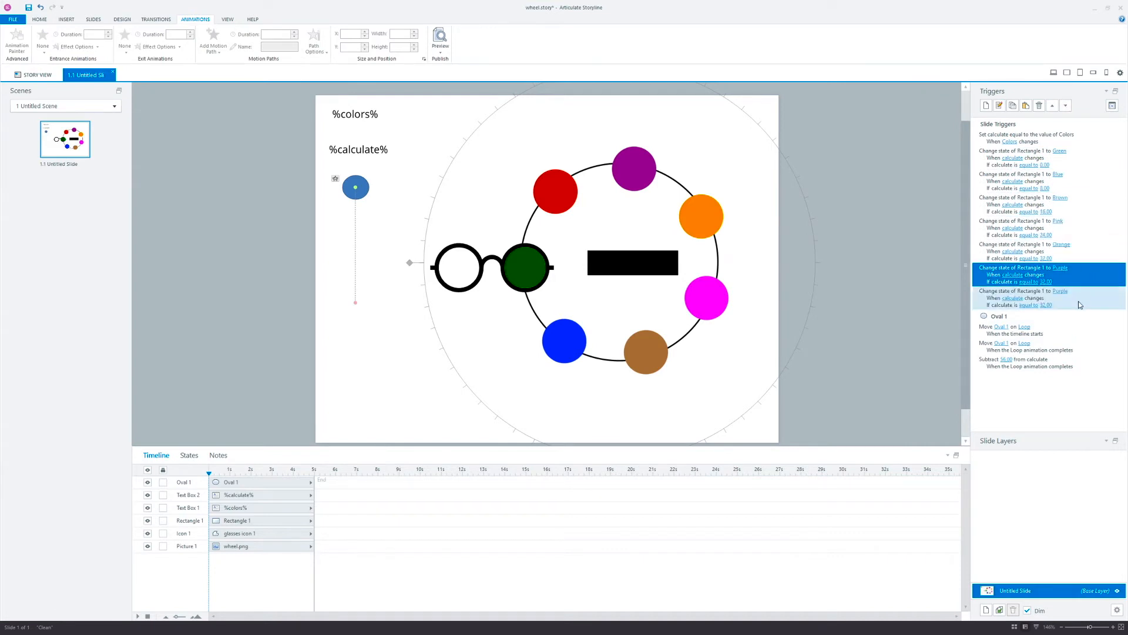
{"action": "left_click", "coordinate": [1049, 281]}
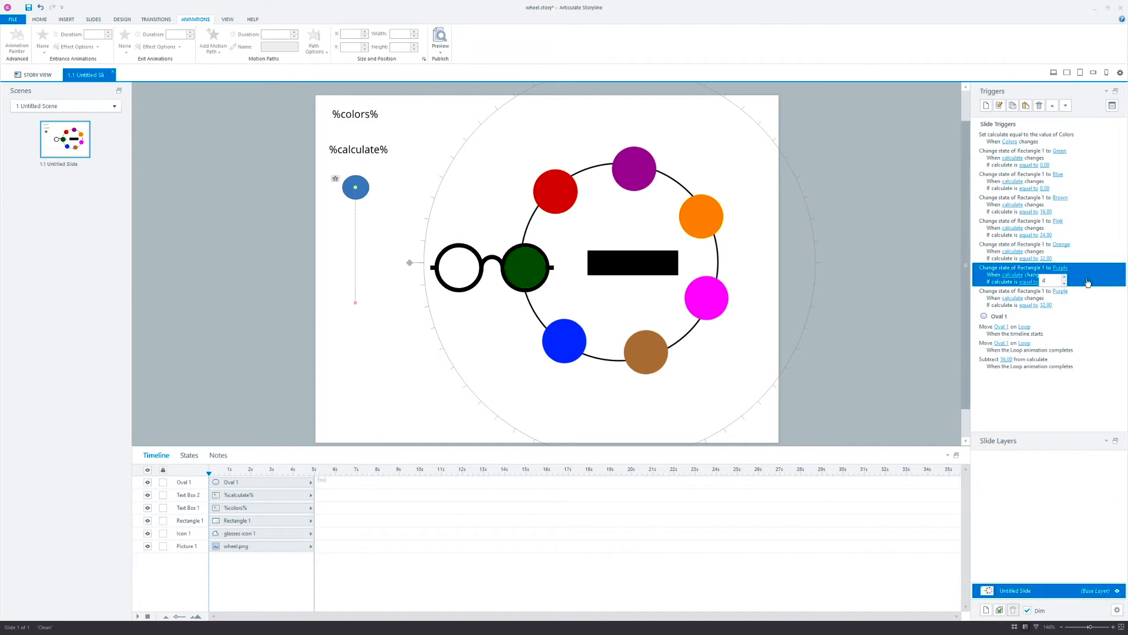
{"action": "left_click", "coordinate": [1119, 281]}
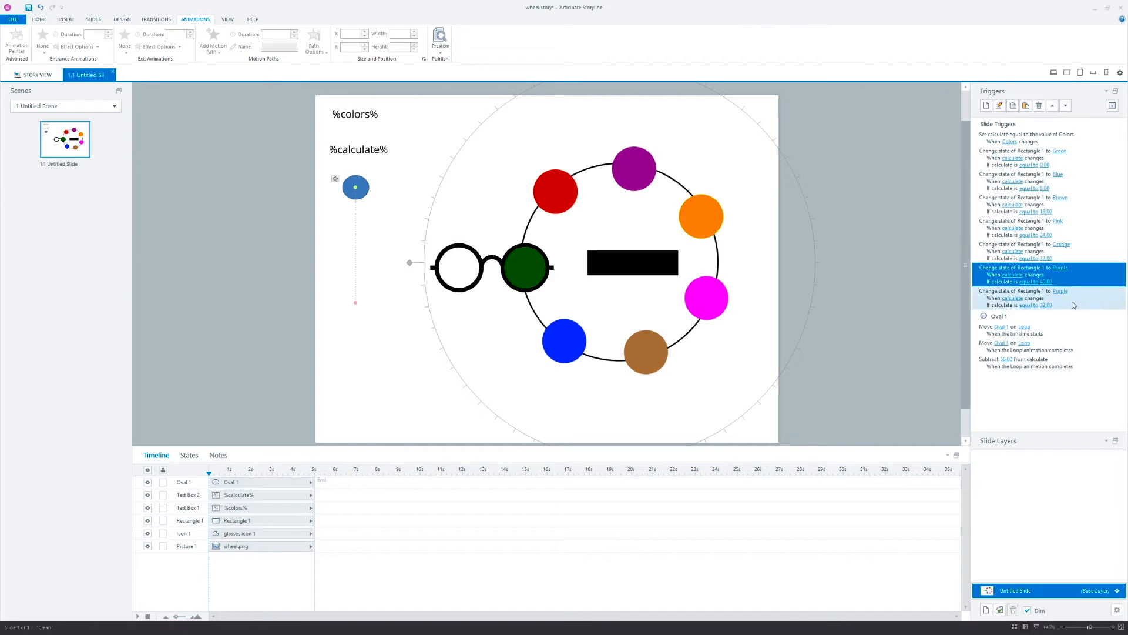
Set the last copied trigger to change Rectangle 1 to Red when calculate equals 48
{"action": "left_click", "coordinate": [1060, 291]}
{"action": "left_click", "coordinate": [1076, 378]}
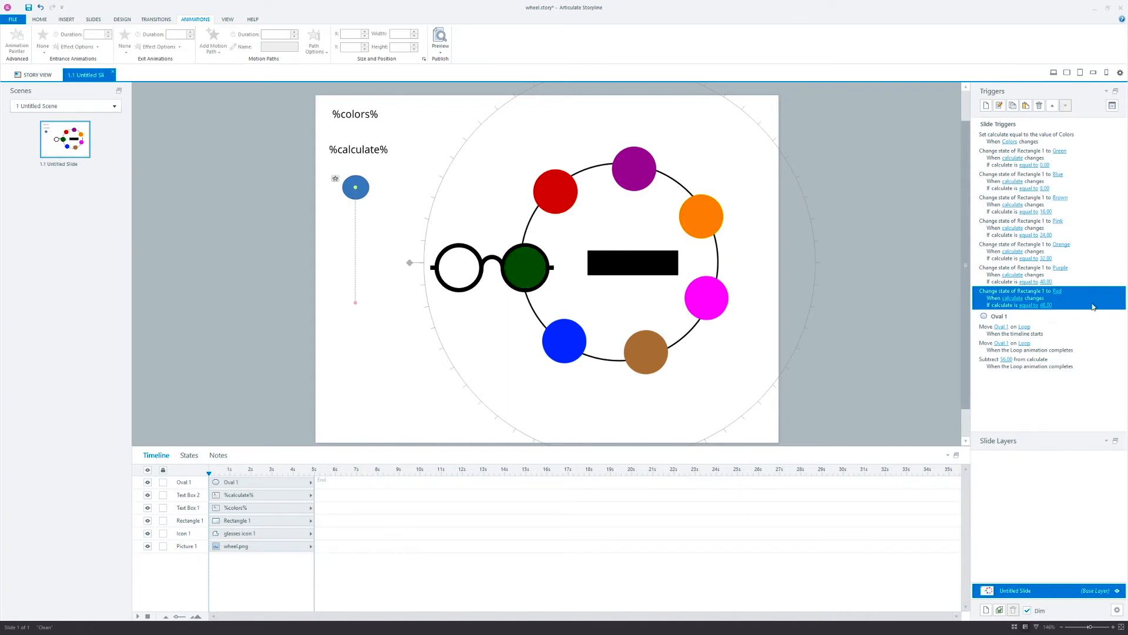
{"action": "left_click", "coordinate": [1076, 162]}
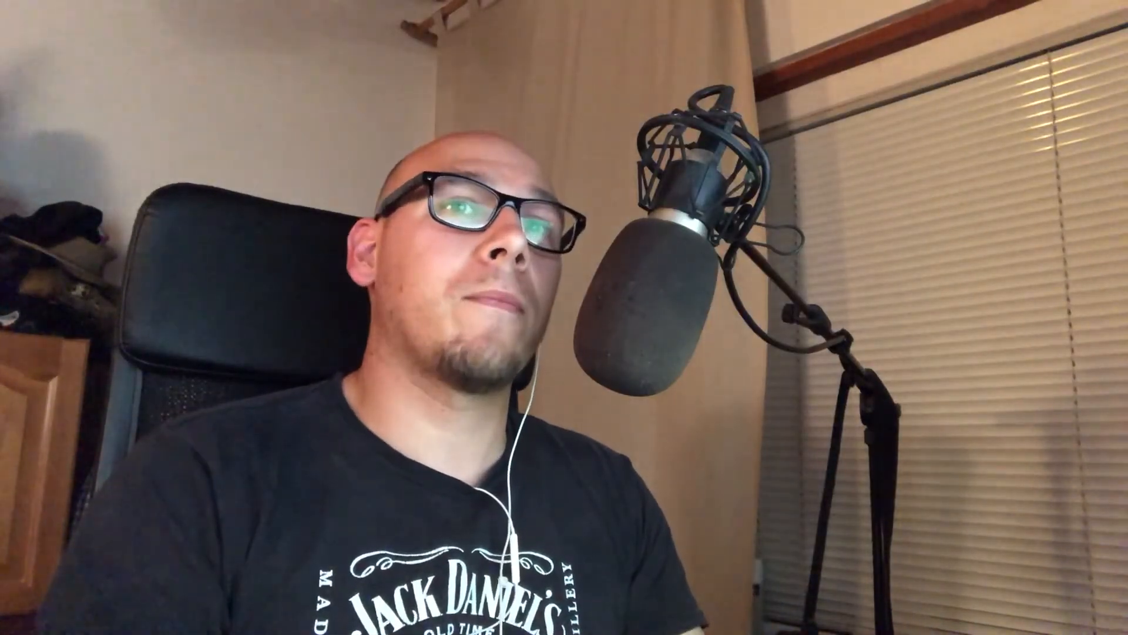
{"action": "left_click", "coordinate": [1094, 288]}
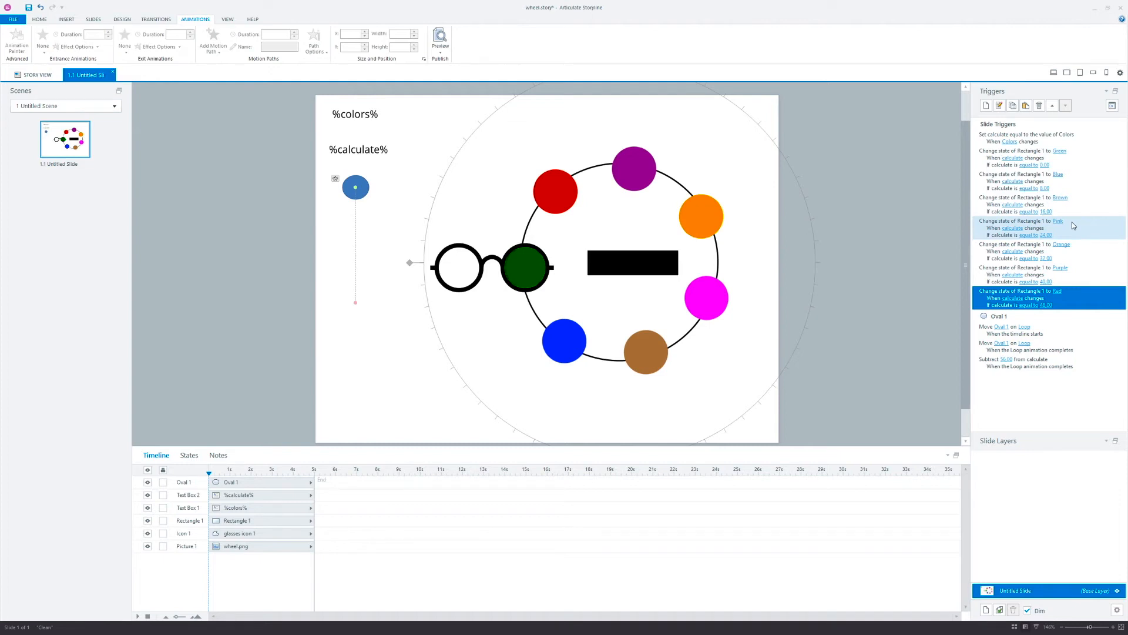
Preview the slide and turn the wheel through all the colors to check the central label for each one
{"action": "left_click", "coordinate": [444, 53]}
{"action": "left_click", "coordinate": [452, 61]}
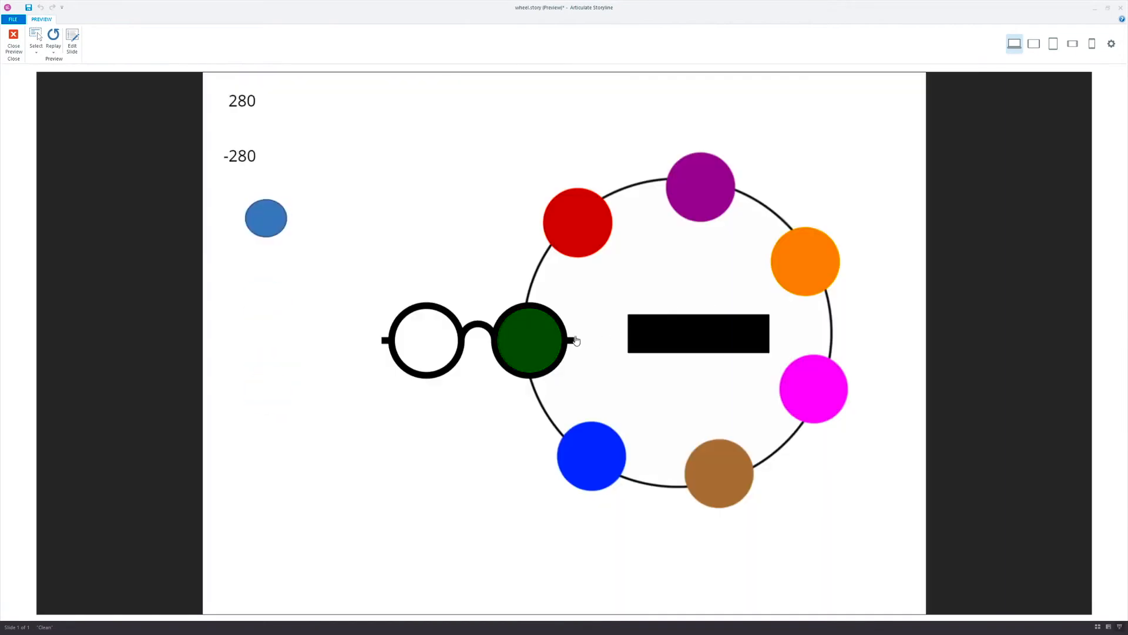
{"action": "left_click_drag", "start_coordinate": [553, 349], "coordinate": [589, 210]}
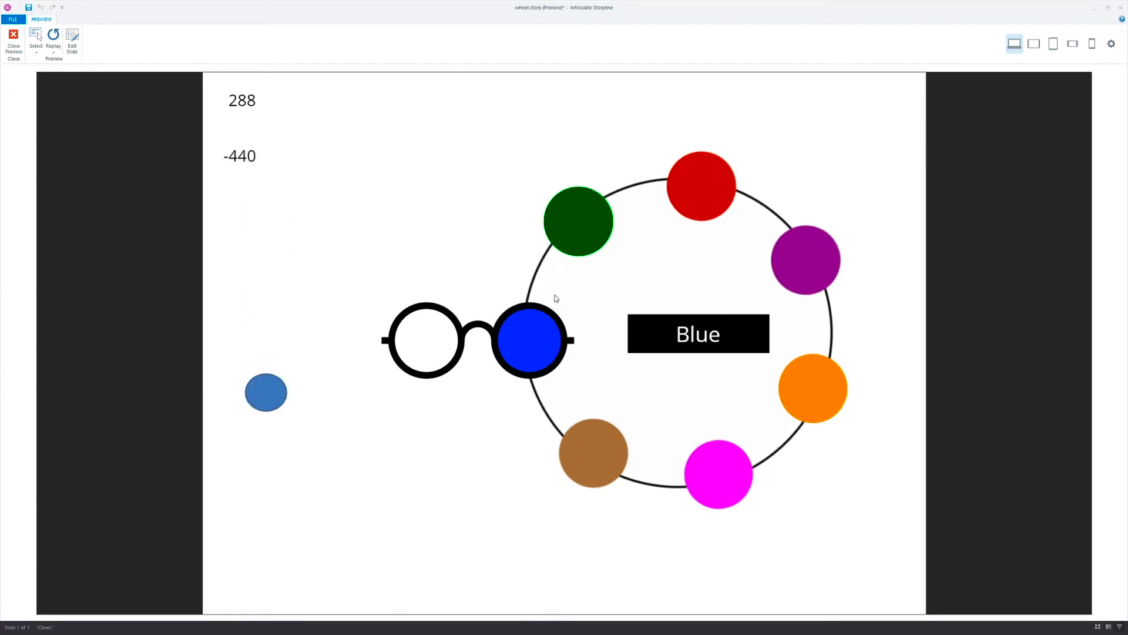
{"action": "left_click_drag", "start_coordinate": [579, 451], "coordinate": [527, 352]}
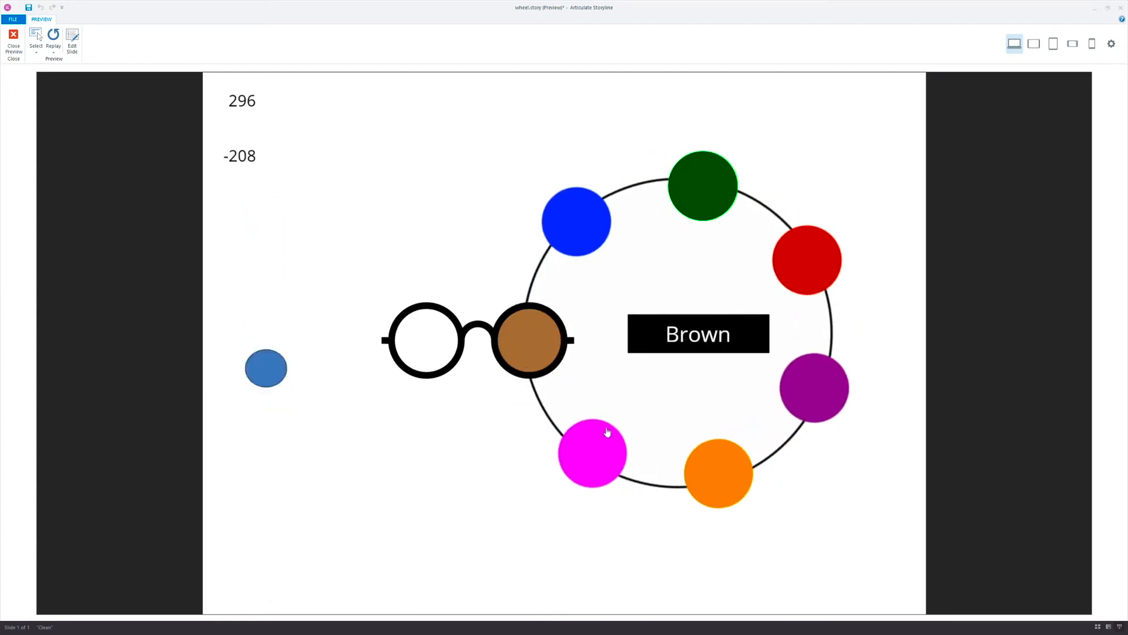
{"action": "left_click_drag", "start_coordinate": [589, 459], "coordinate": [536, 342]}
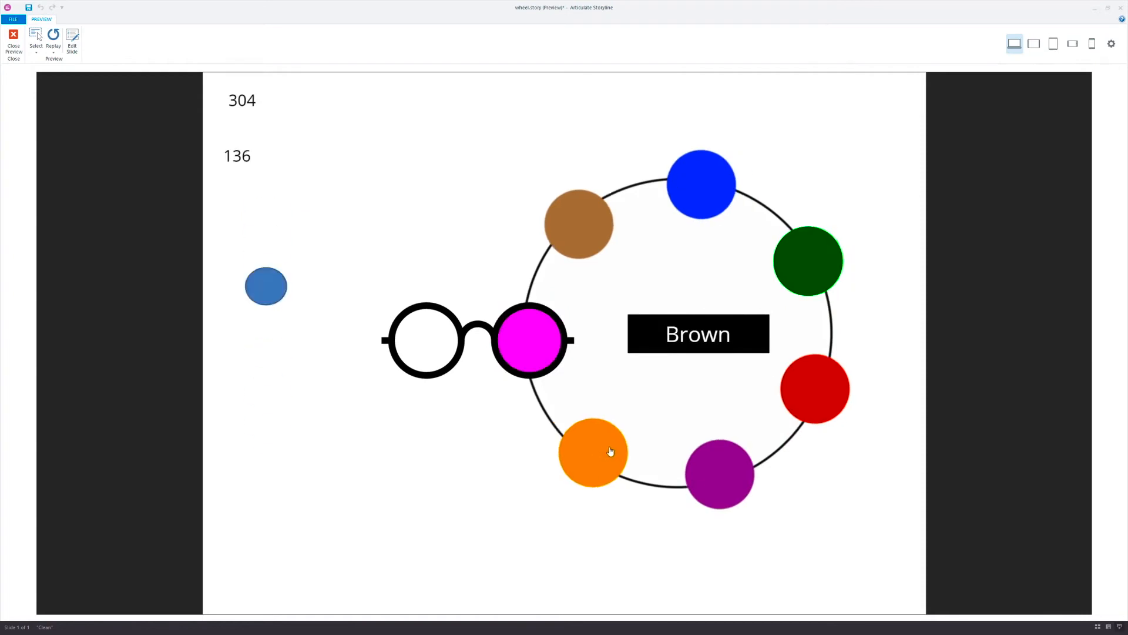
{"action": "left_click_drag", "start_coordinate": [523, 390], "coordinate": [510, 352]}
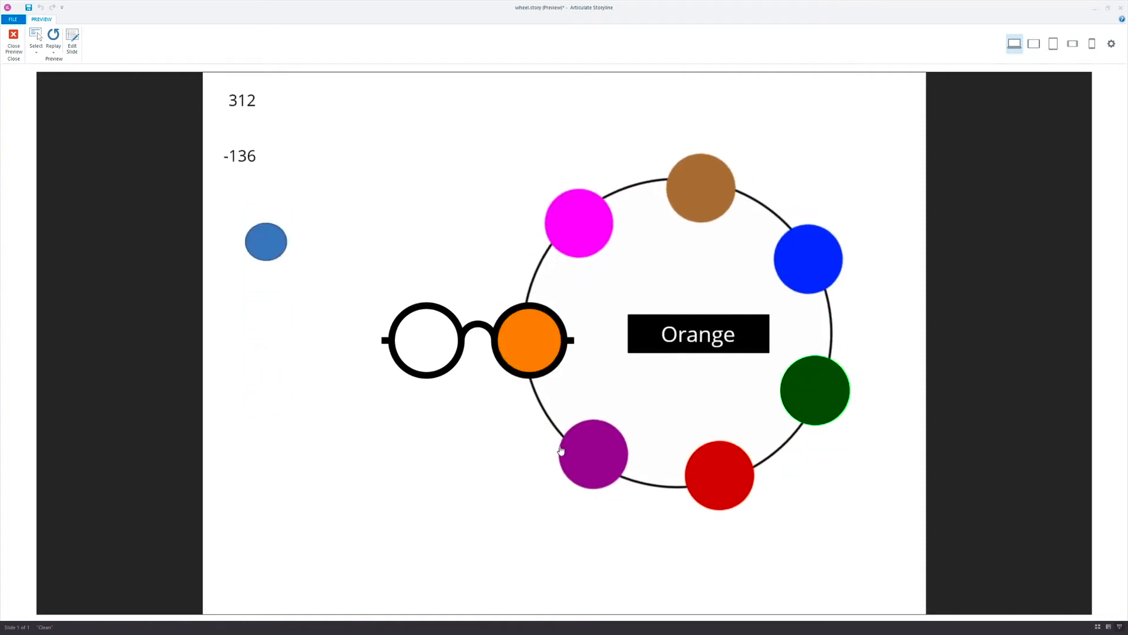
{"action": "left_click_drag", "start_coordinate": [593, 452], "coordinate": [514, 340]}
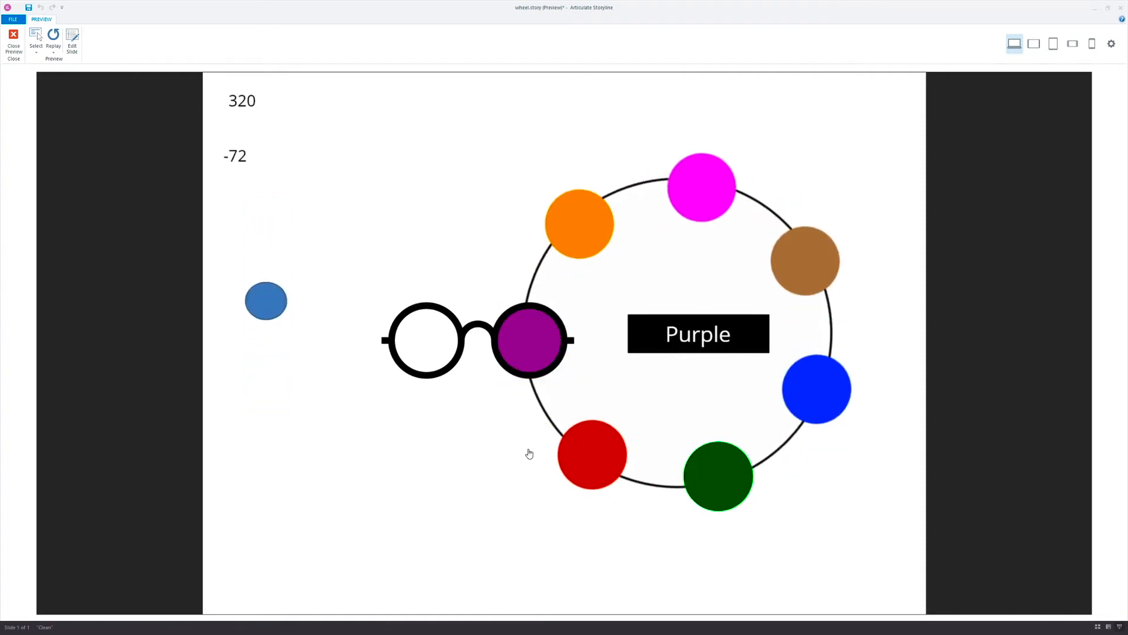
{"action": "left_click_drag", "start_coordinate": [593, 441], "coordinate": [486, 438]}
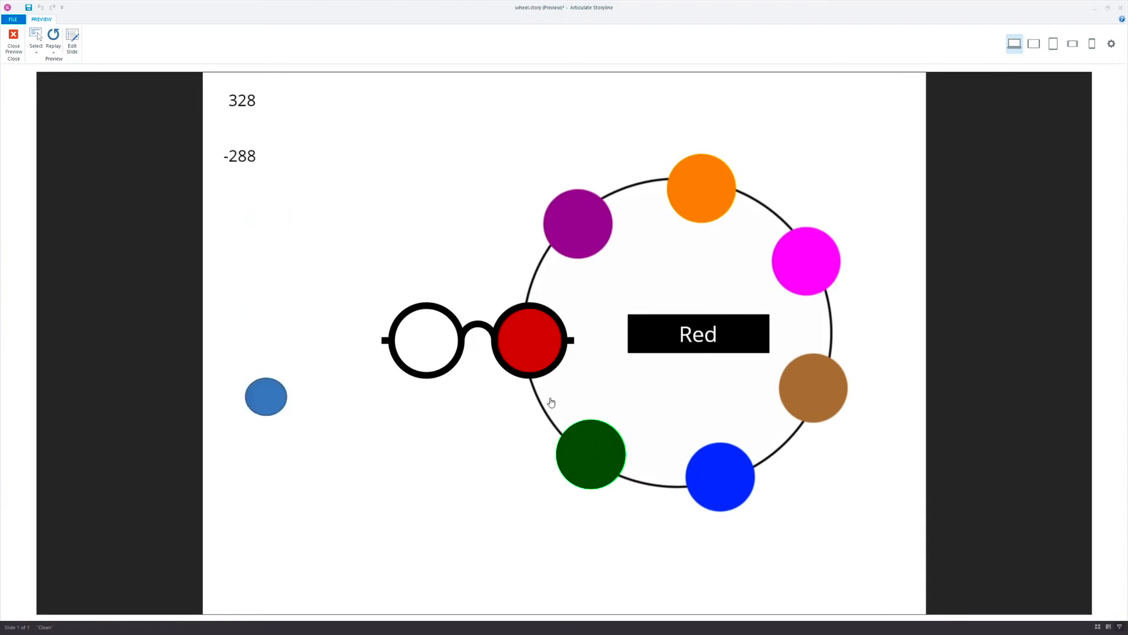
{"action": "left_click_drag", "start_coordinate": [568, 419], "coordinate": [516, 350]}
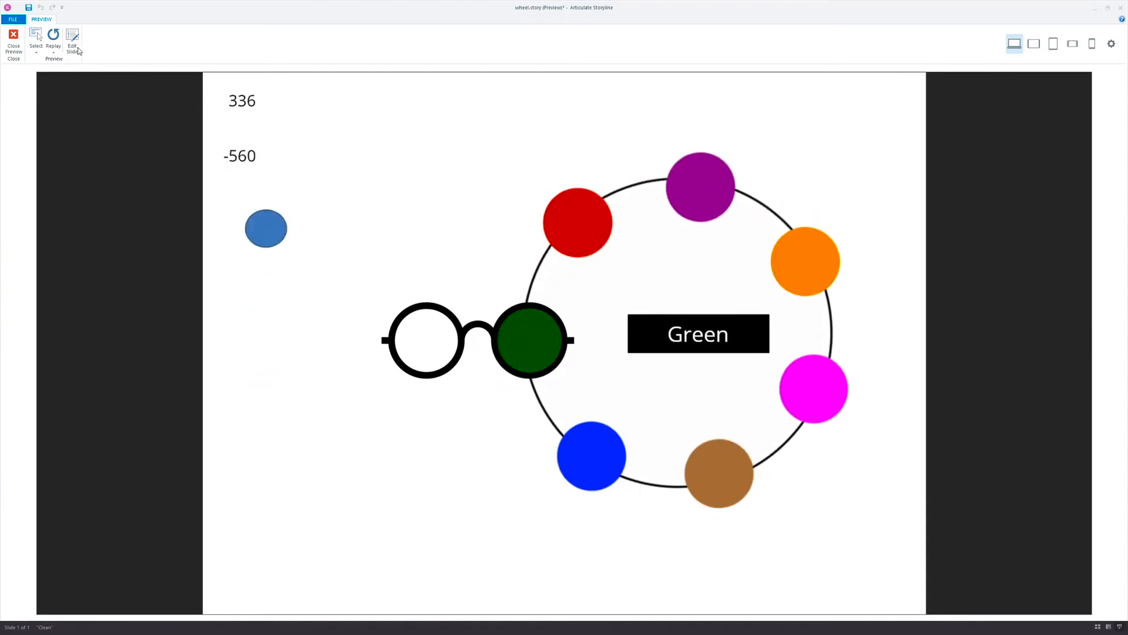
{"action": "left_click", "coordinate": [14, 40]}
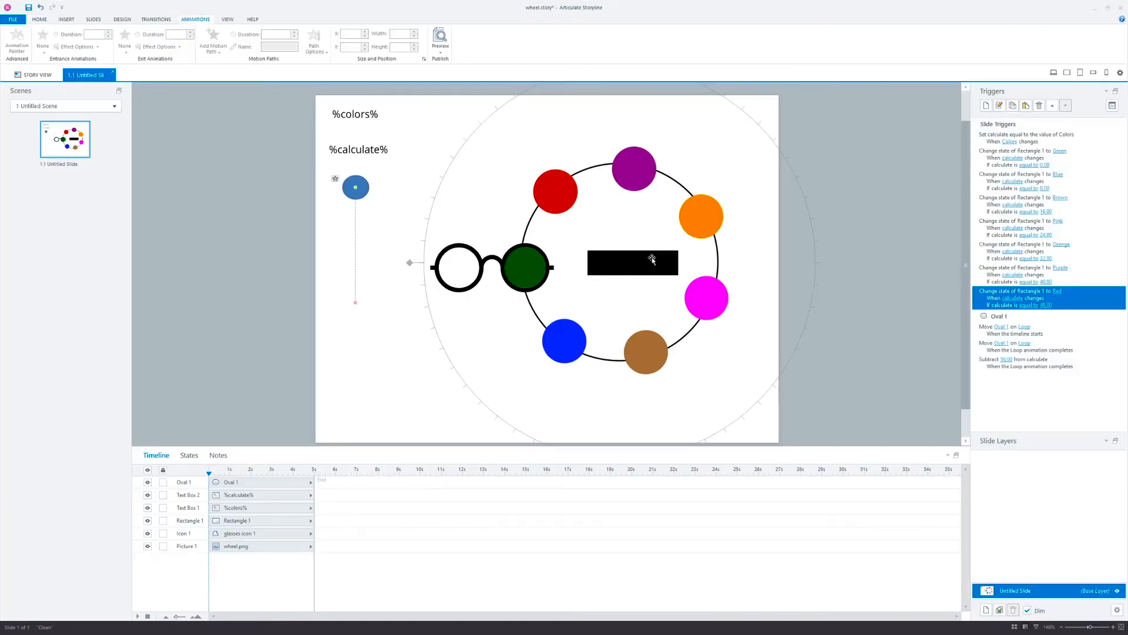
Create a new slide trigger that changes the state of Rectangle 1 to Normal
{"action": "left_click", "coordinate": [857, 237]}
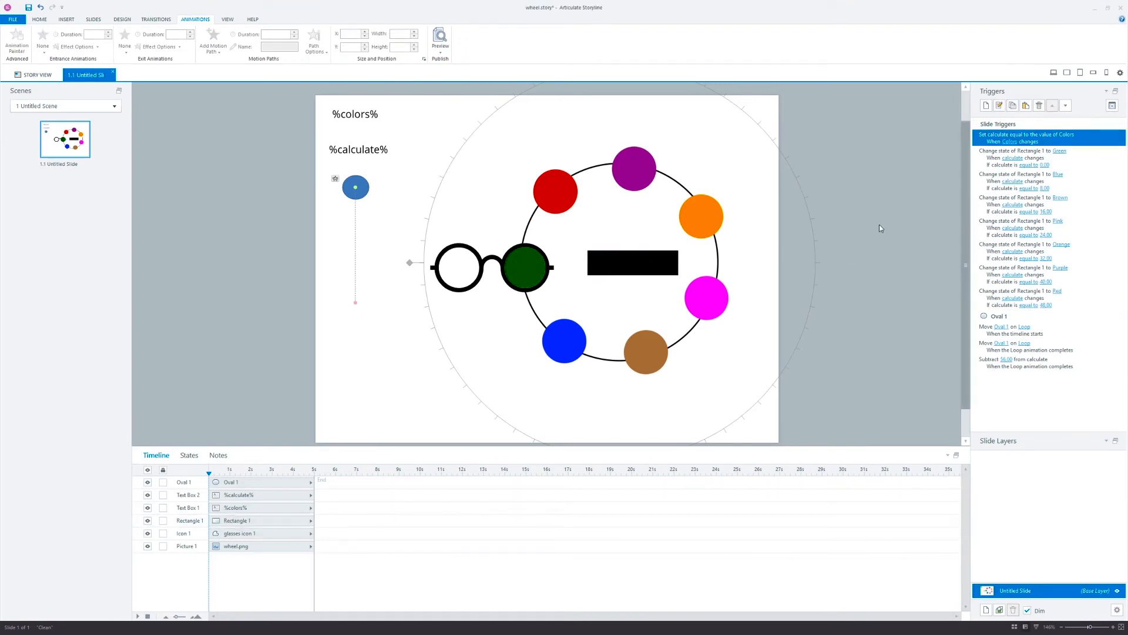
{"action": "left_click", "coordinate": [986, 106]}
{"action": "left_click", "coordinate": [612, 126]}
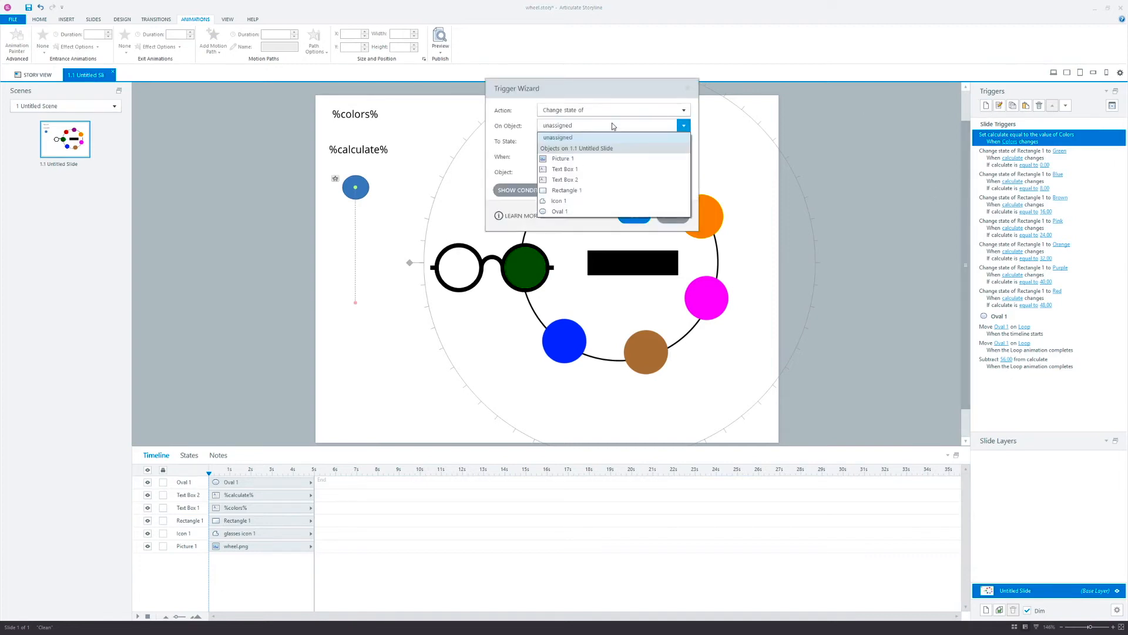
{"action": "left_click", "coordinate": [567, 190]}
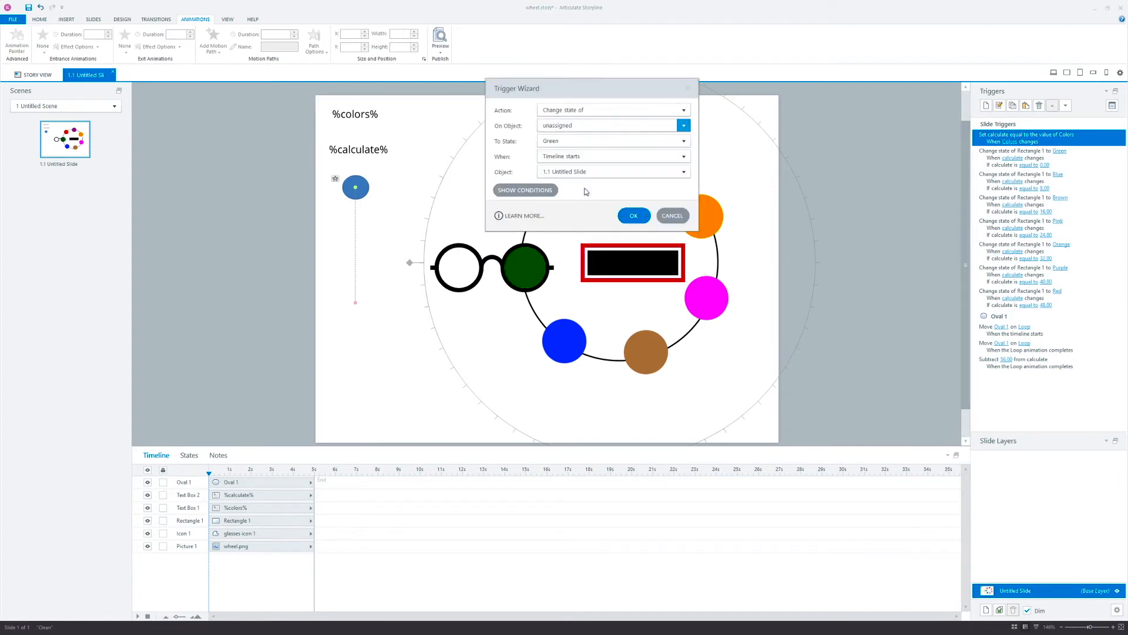
{"action": "left_click", "coordinate": [568, 141]}
{"action": "left_click", "coordinate": [568, 249]}
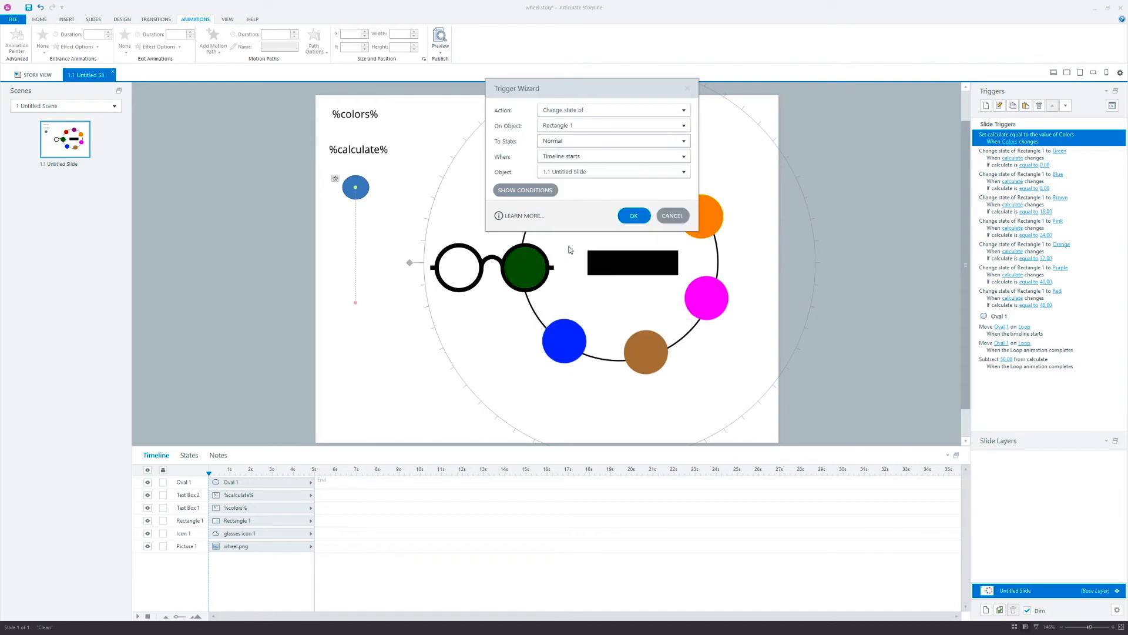
Make the Normal state trigger run when the Colors variable changes, and save it
{"action": "left_click", "coordinate": [595, 162]}
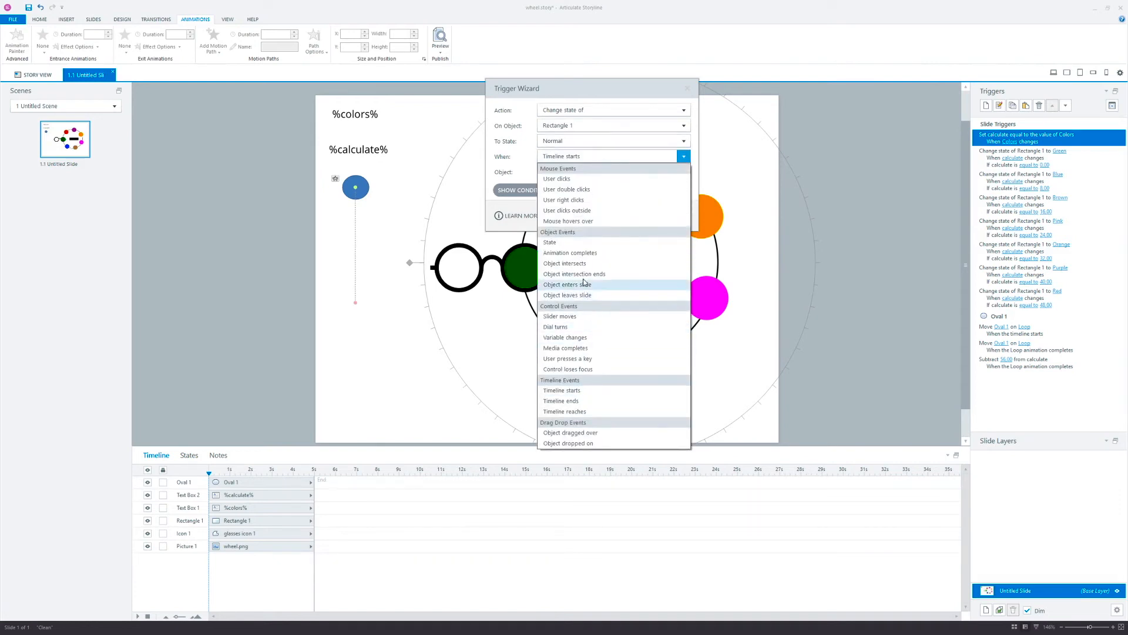
{"action": "left_click", "coordinate": [589, 338]}
{"action": "left_click", "coordinate": [584, 171]}
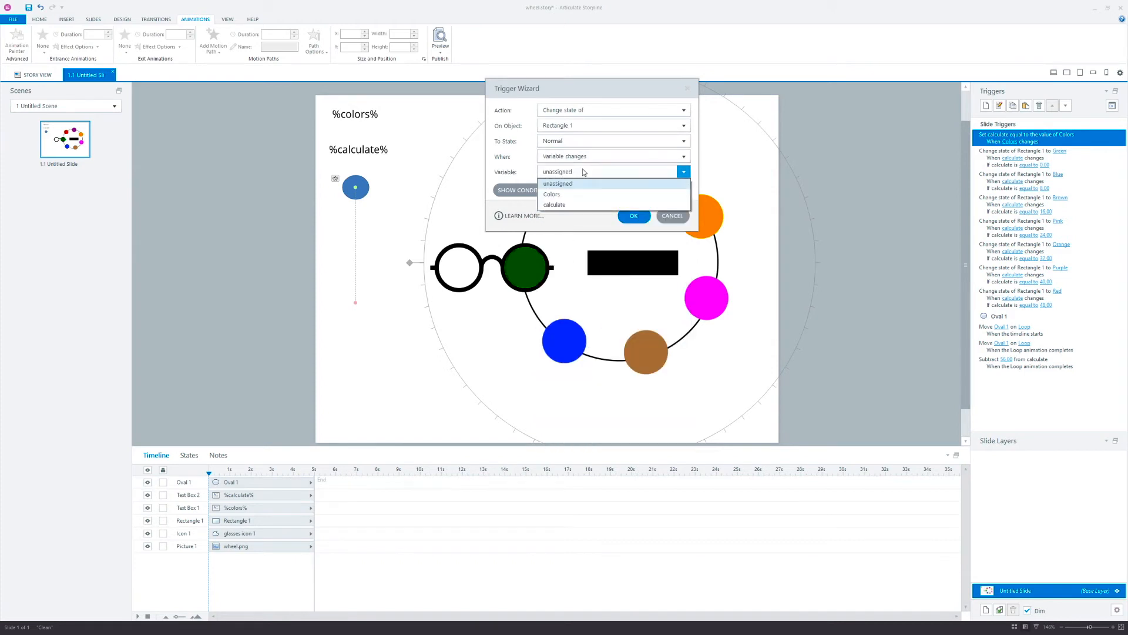
{"action": "left_click", "coordinate": [562, 195]}
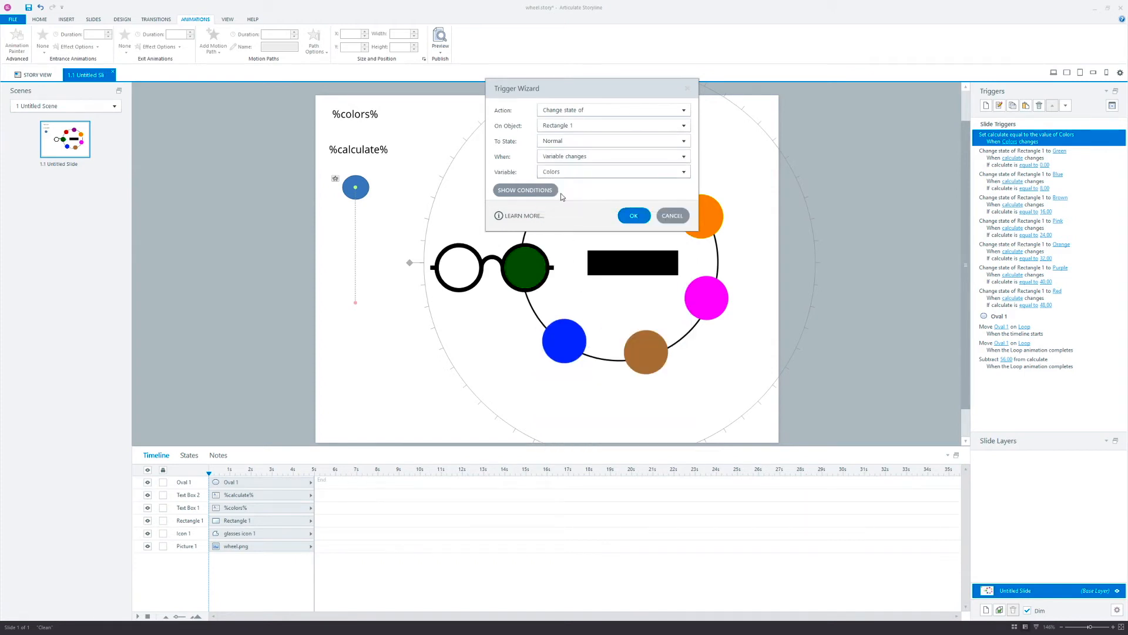
{"action": "left_click", "coordinate": [633, 216]}
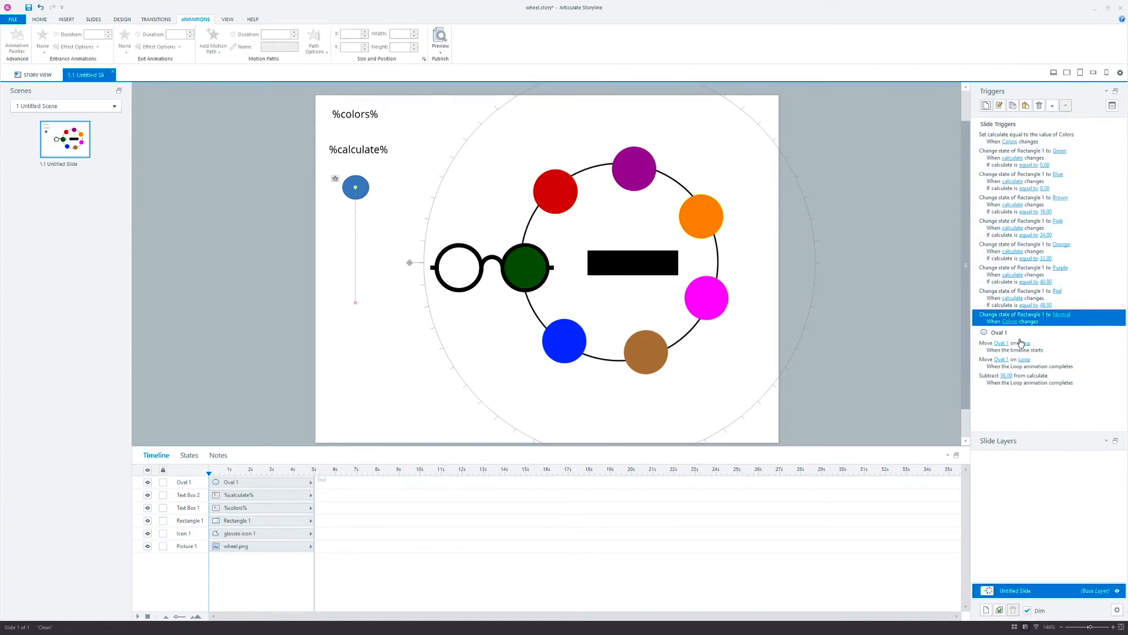
Preview the slide and turn the wheel through the colors to check that the central label clears between them, and close the preview
{"action": "left_click", "coordinate": [441, 52]}
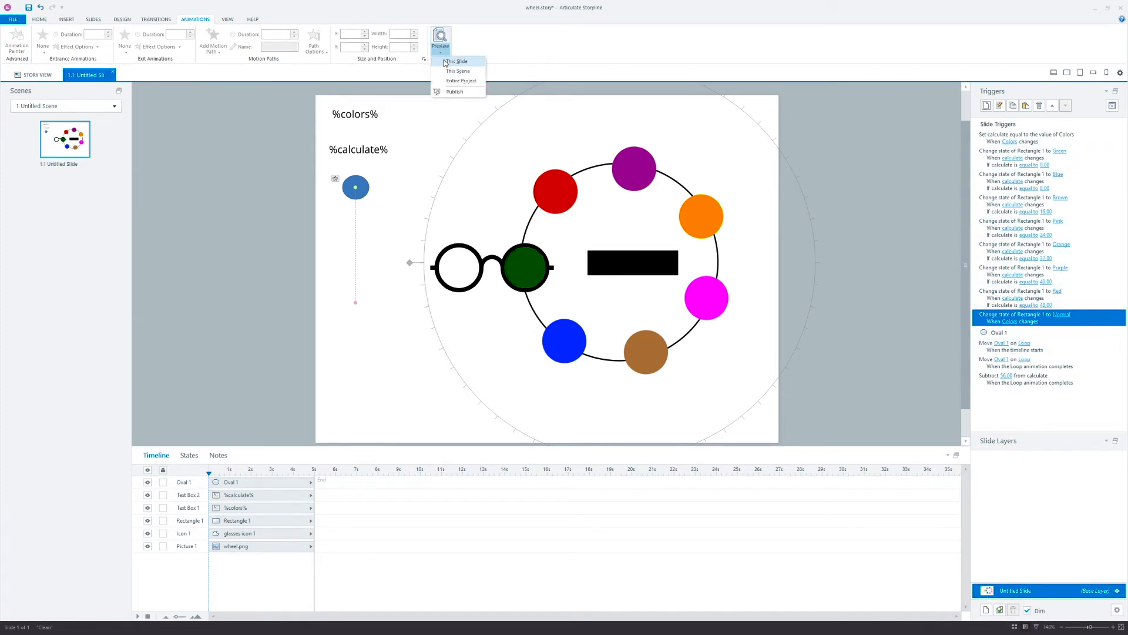
{"action": "left_click", "coordinate": [446, 62]}
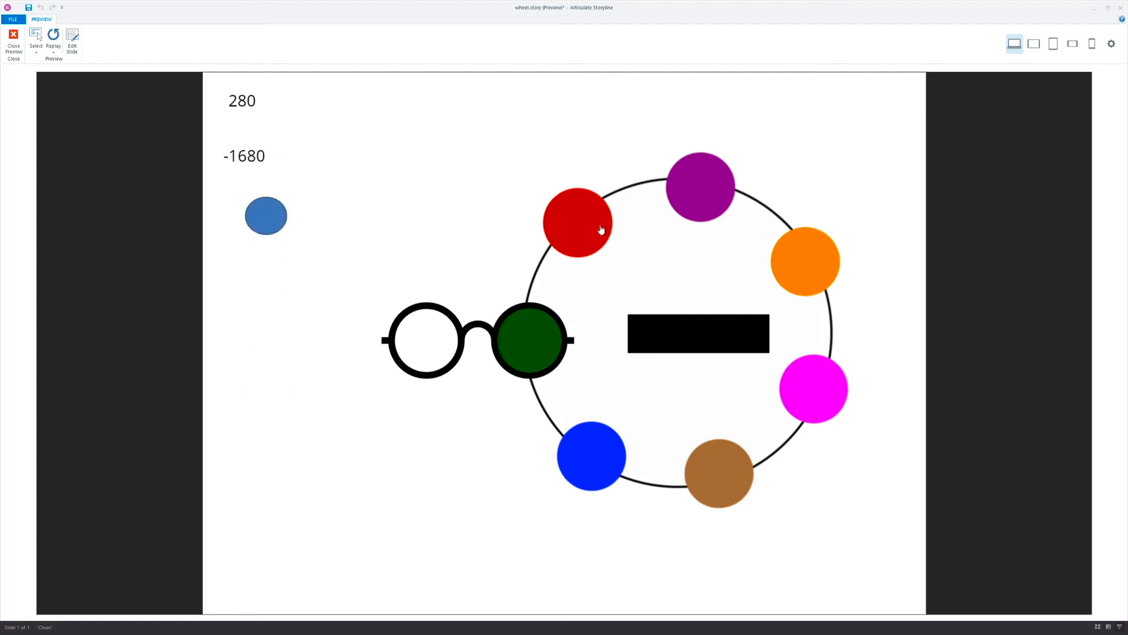
{"action": "left_click_drag", "start_coordinate": [596, 210], "coordinate": [669, 218]}
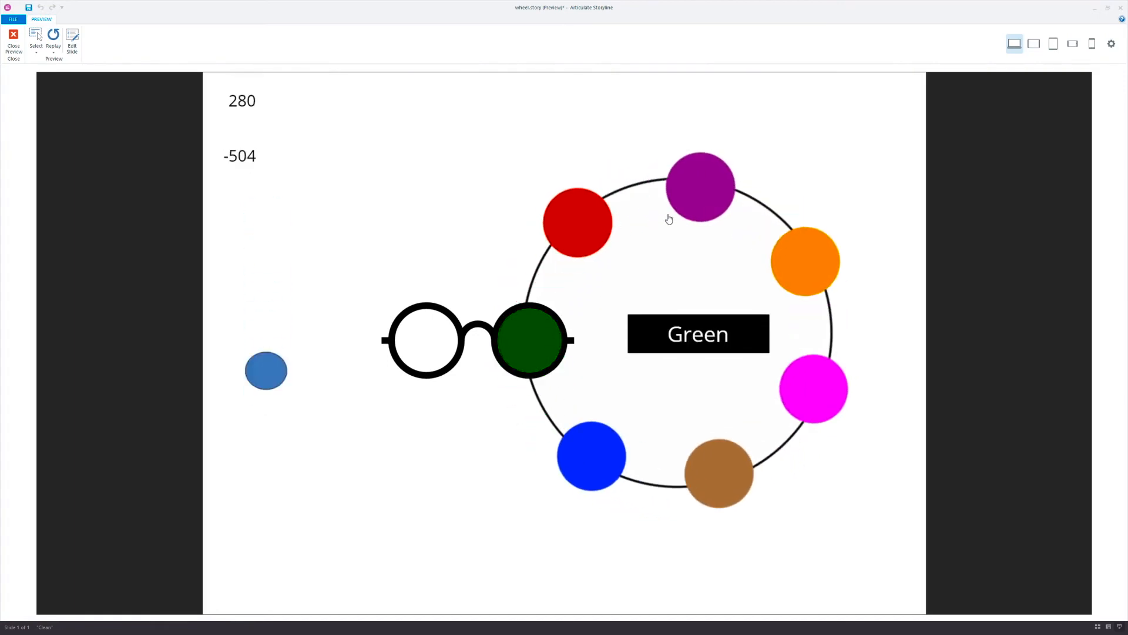
{"action": "left_click_drag", "start_coordinate": [598, 451], "coordinate": [542, 357]}
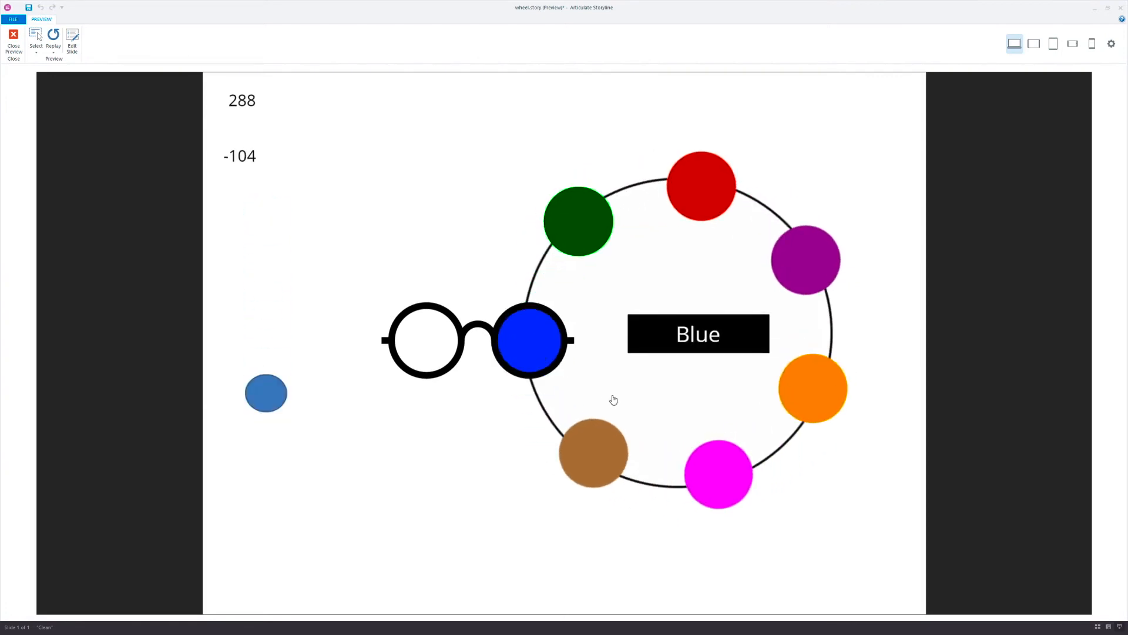
{"action": "left_click_drag", "start_coordinate": [605, 431], "coordinate": [540, 357]}
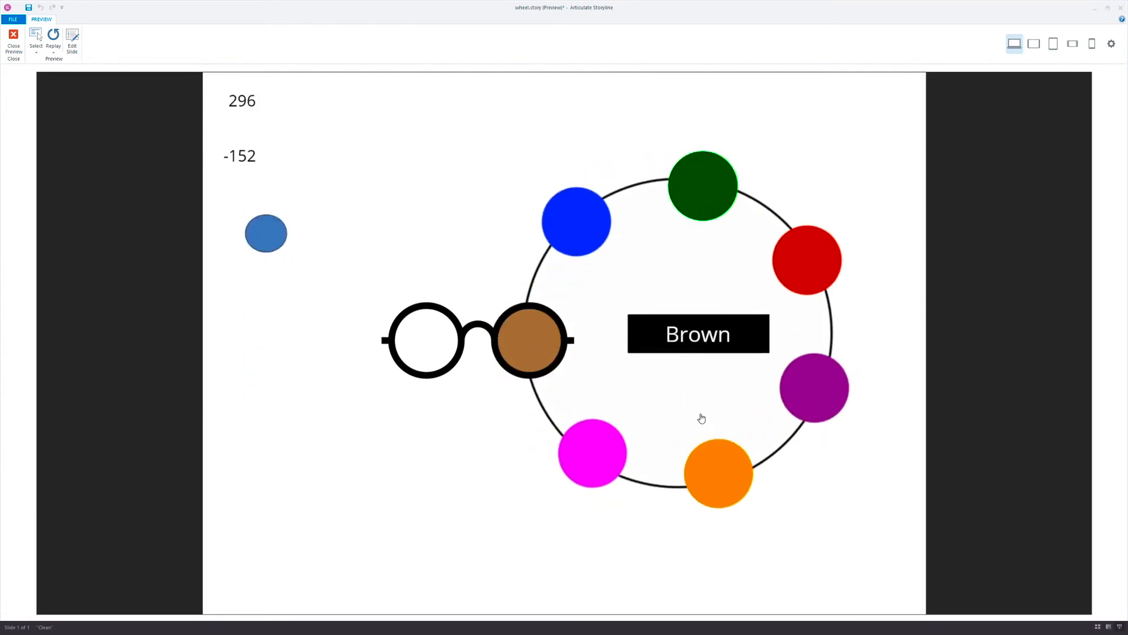
{"action": "left_click_drag", "start_coordinate": [655, 471], "coordinate": [494, 346]}
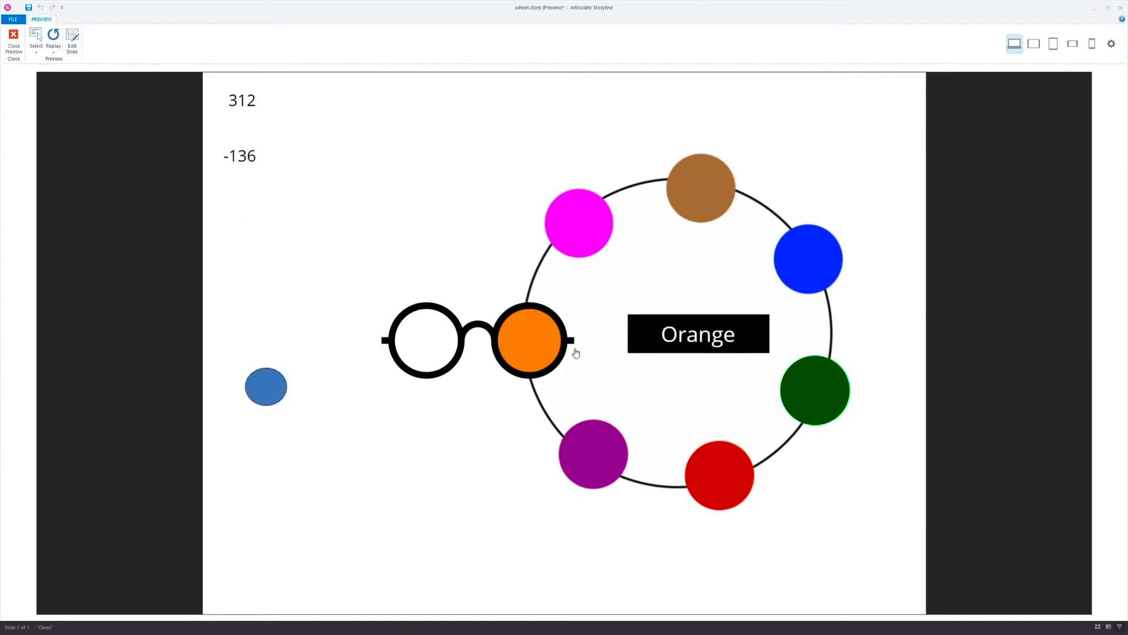
{"action": "left_click_drag", "start_coordinate": [604, 461], "coordinate": [531, 355]}
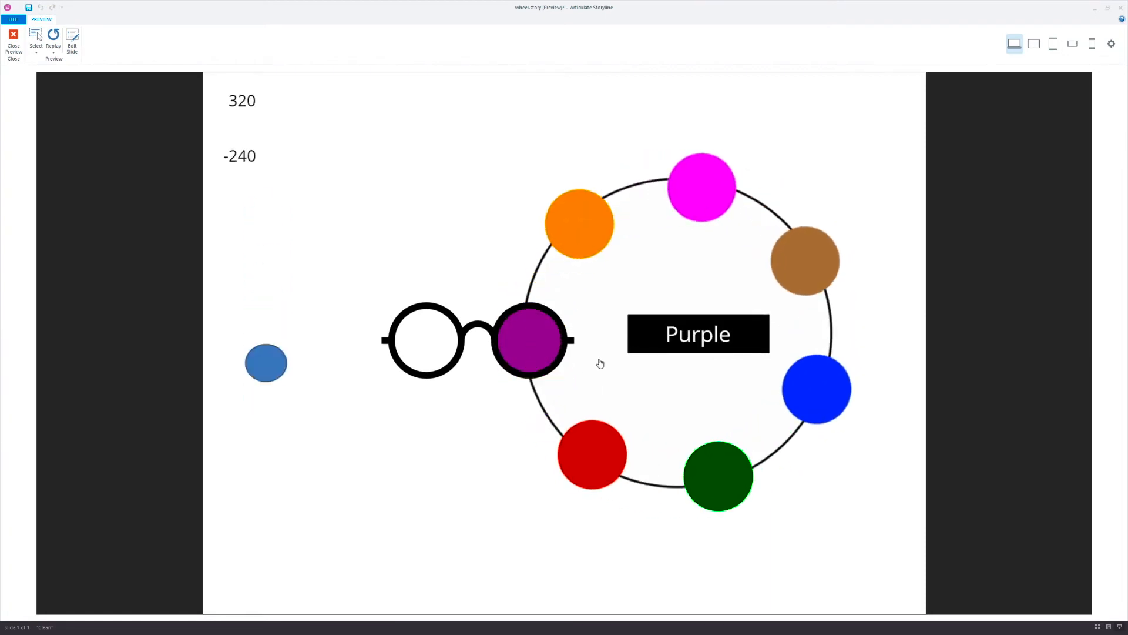
{"action": "left_click_drag", "start_coordinate": [604, 427], "coordinate": [536, 353]}
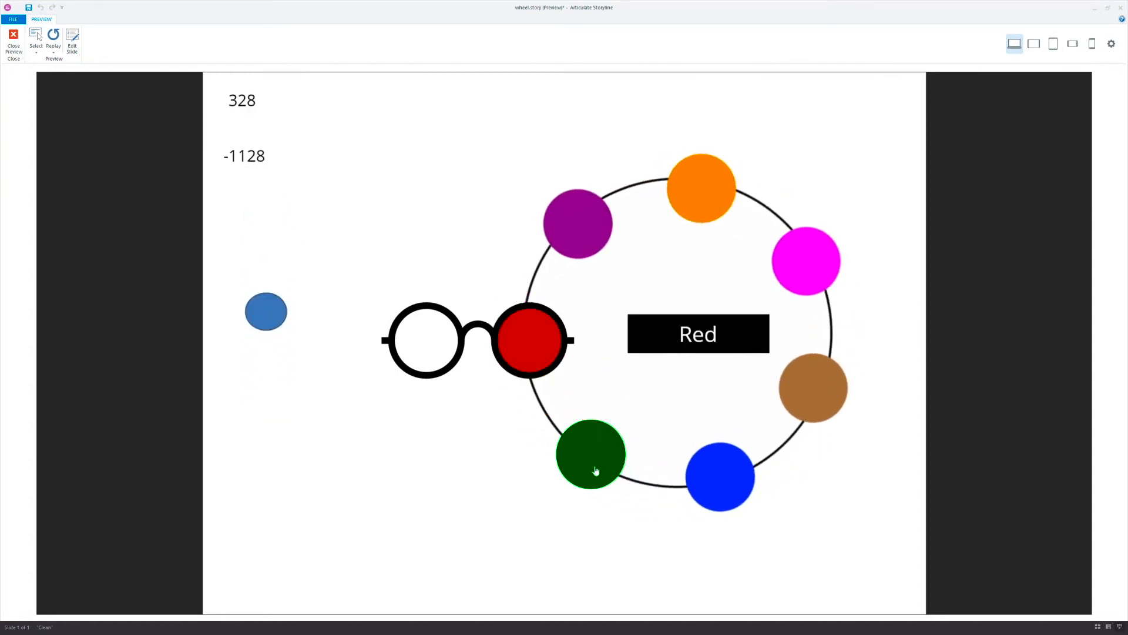
{"action": "left_click_drag", "start_coordinate": [594, 469], "coordinate": [574, 421]}
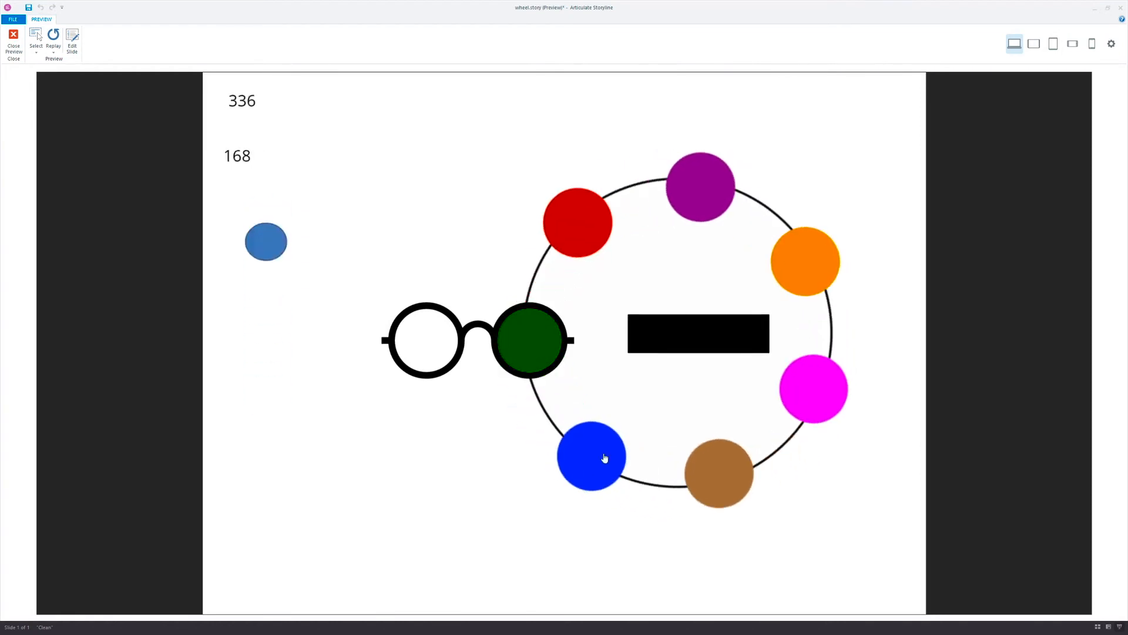
{"action": "left_click_drag", "start_coordinate": [569, 227], "coordinate": [517, 332]}
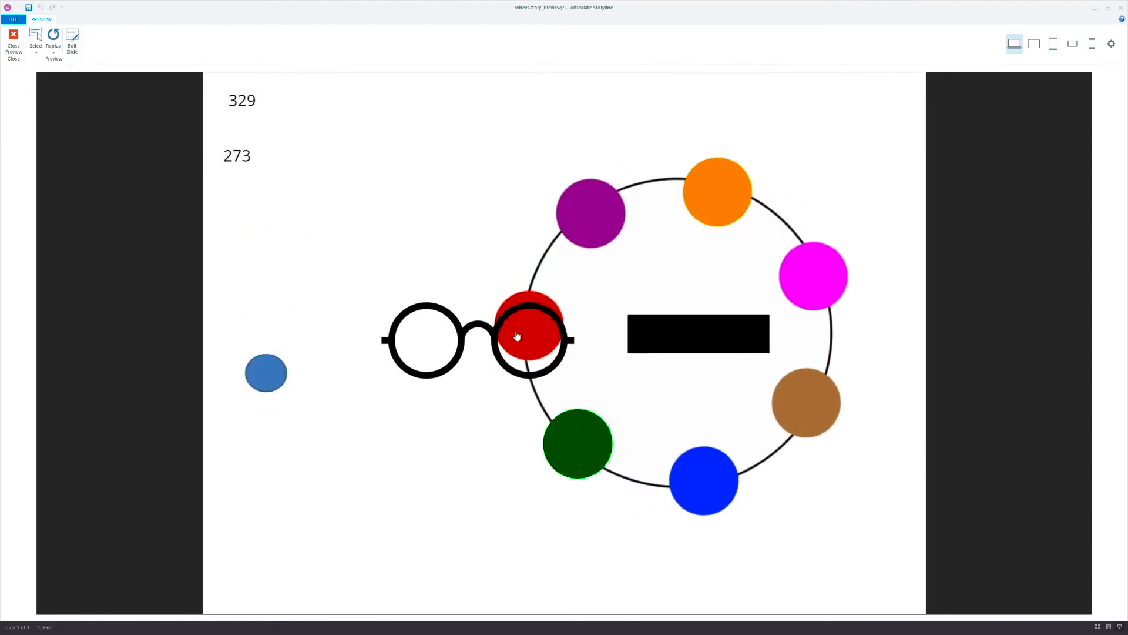
{"action": "left_click", "coordinate": [13, 41]}
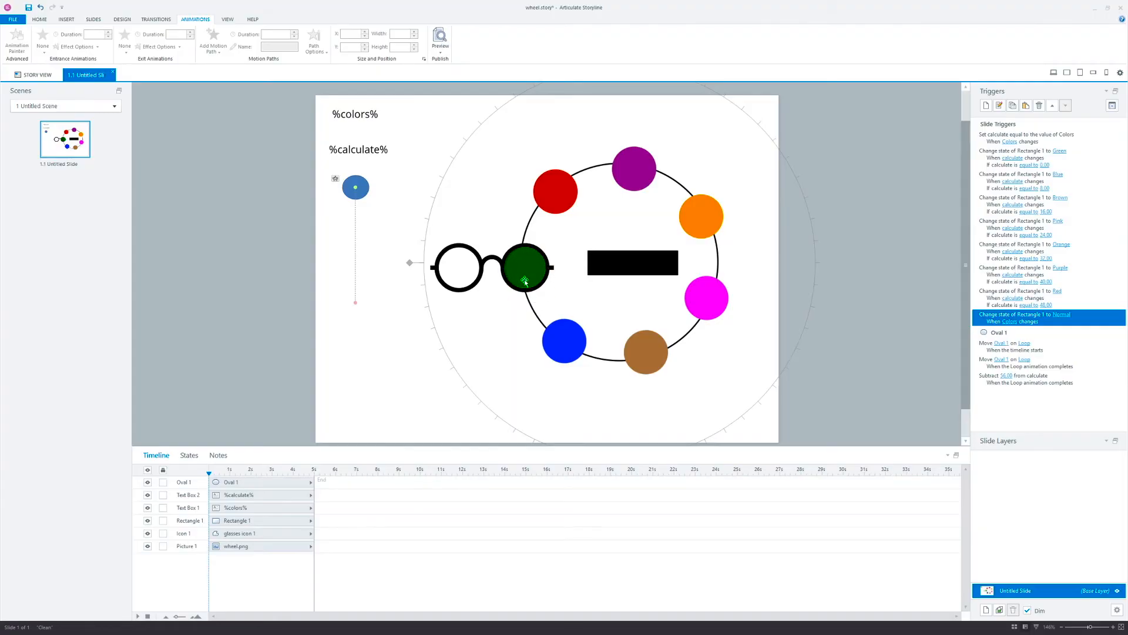
Preview the scene and turn the wheel around green, red and purple to check the label against the calculate value
{"action": "left_click", "coordinate": [440, 52]}
{"action": "left_click", "coordinate": [450, 70]}
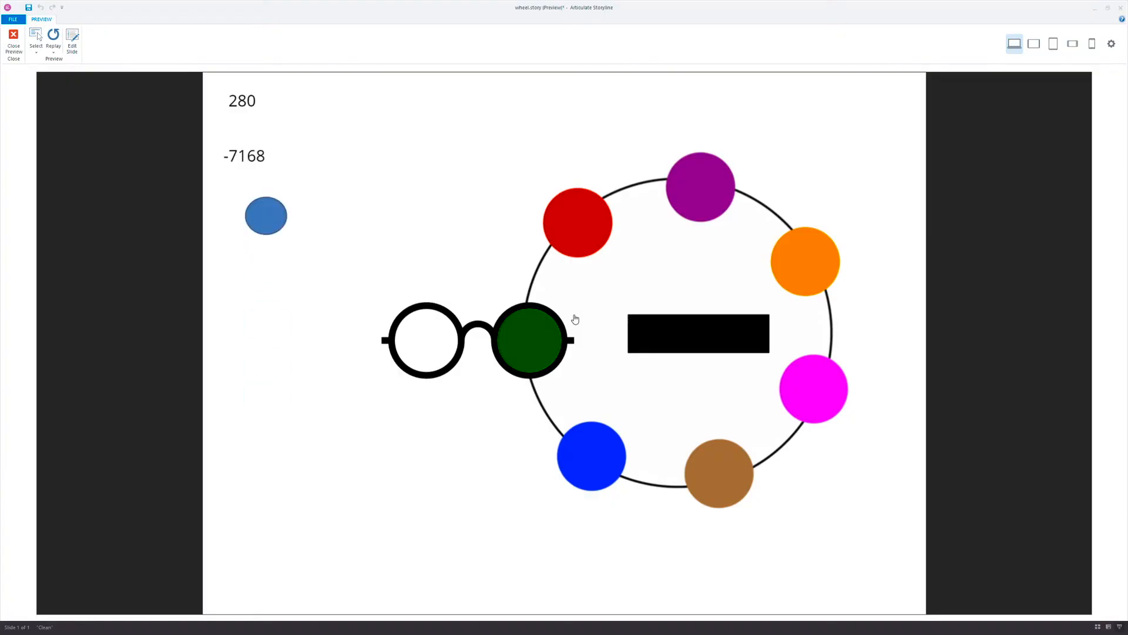
{"action": "mouse_move", "coordinate": [528, 336]}
{"action": "left_mouse_down"}
{"action": "mouse_move", "coordinate": [539, 388]}
{"action": "mouse_move", "coordinate": [556, 244]}
{"action": "mouse_move", "coordinate": [519, 339]}
{"action": "left_mouse_up"}
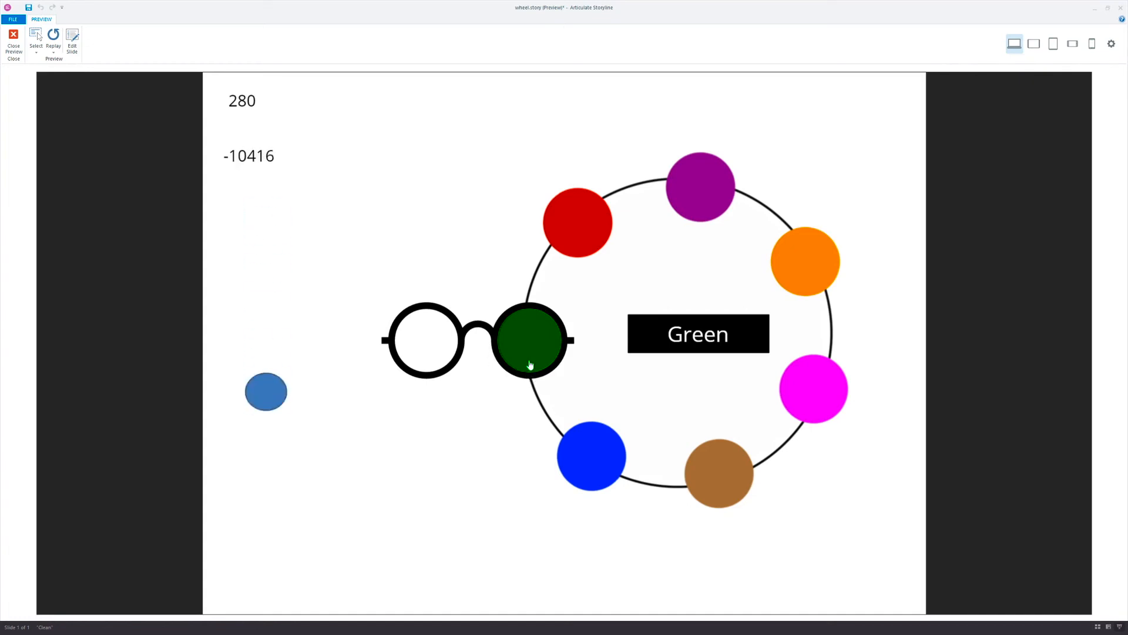
{"action": "left_click", "coordinate": [532, 329]}
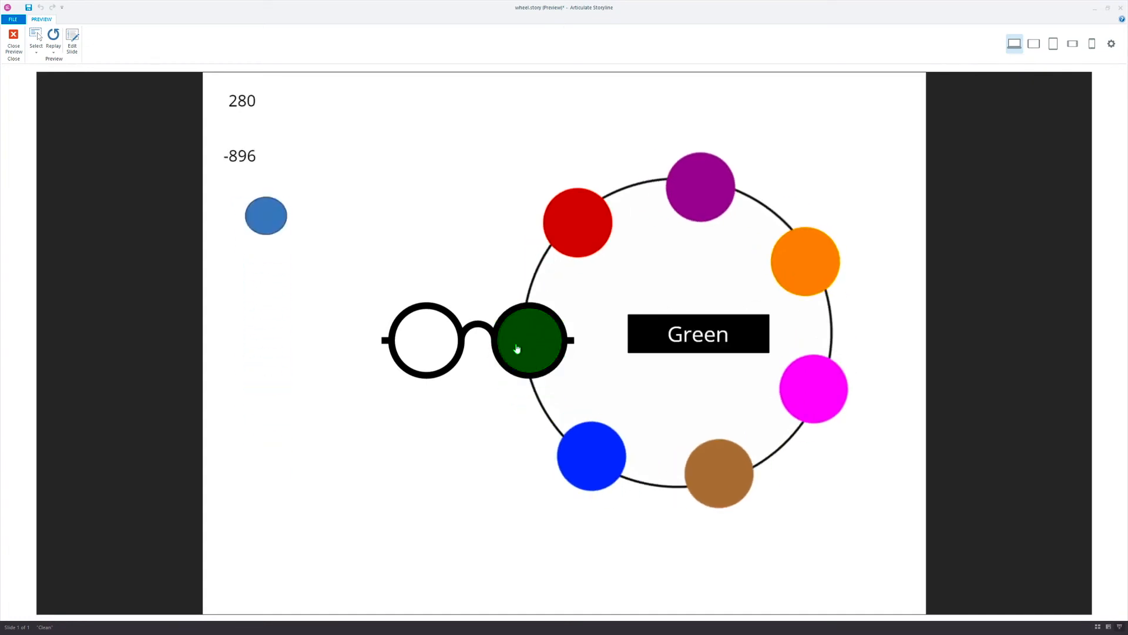
{"action": "left_click", "coordinate": [529, 337]}
{"action": "mouse_move", "coordinate": [599, 210]}
{"action": "left_mouse_down"}
{"action": "mouse_move", "coordinate": [536, 293]}
{"action": "mouse_move", "coordinate": [536, 267]}
{"action": "mouse_move", "coordinate": [688, 185]}
{"action": "mouse_move", "coordinate": [591, 190]}
{"action": "mouse_move", "coordinate": [582, 202]}
{"action": "left_mouse_up"}
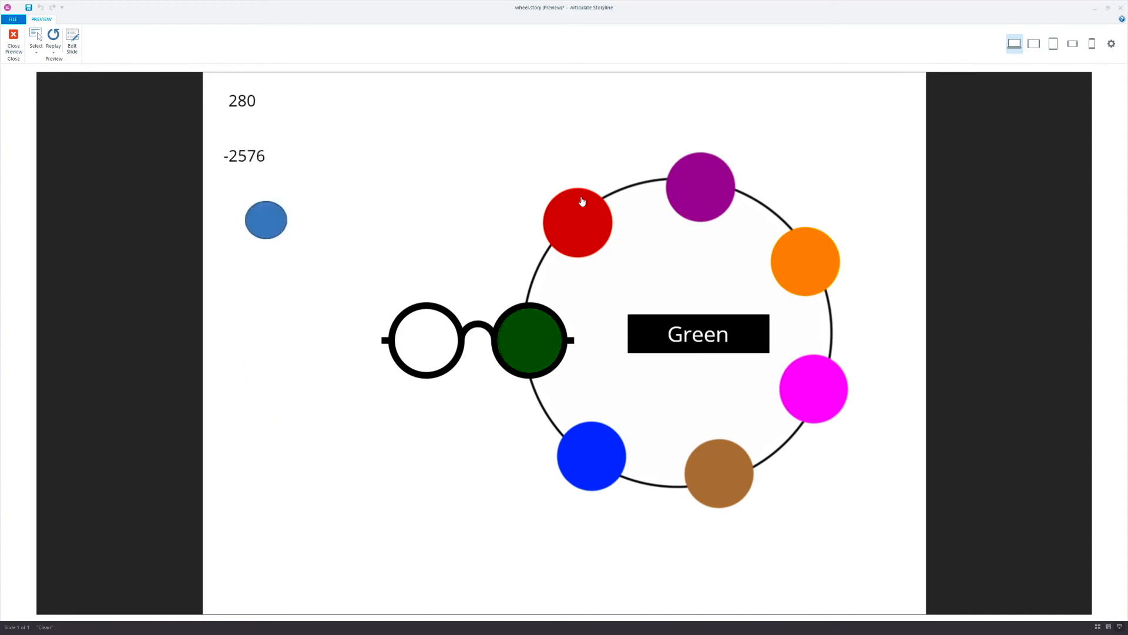
{"action": "left_click_drag", "start_coordinate": [591, 219], "coordinate": [533, 330]}
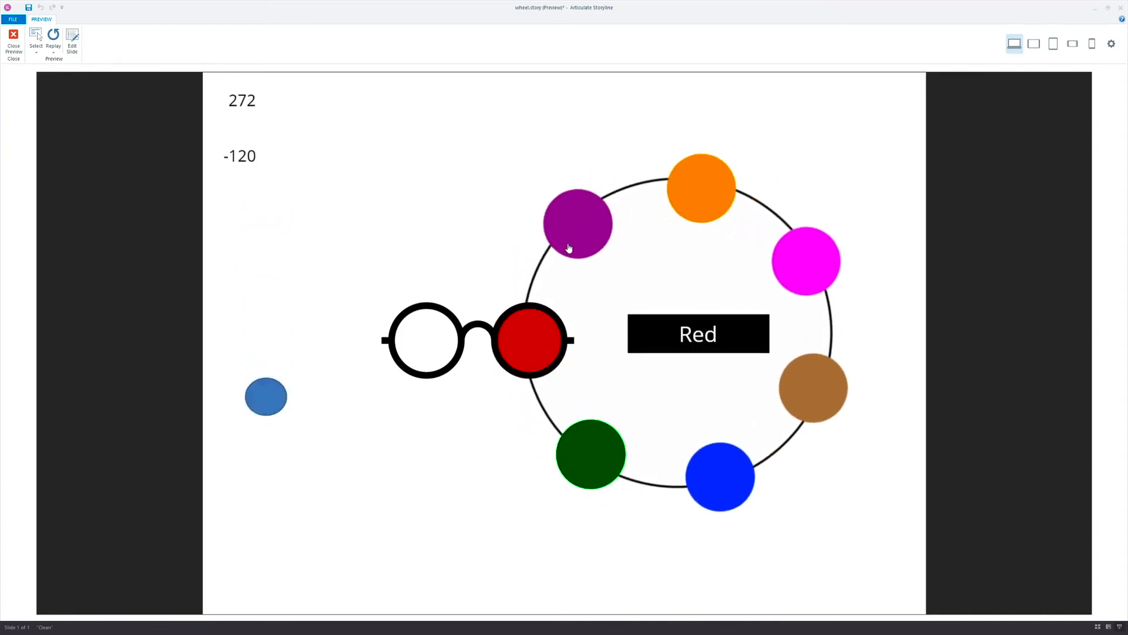
{"action": "left_click_drag", "start_coordinate": [576, 241], "coordinate": [529, 329]}
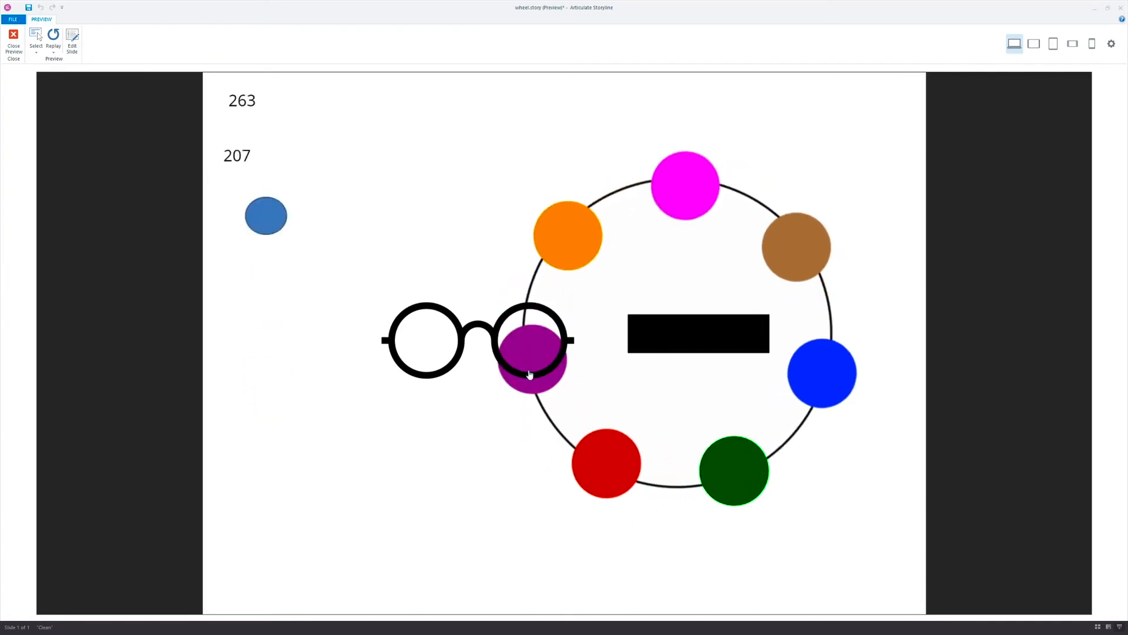
{"action": "left_click_drag", "start_coordinate": [599, 446], "coordinate": [573, 324]}
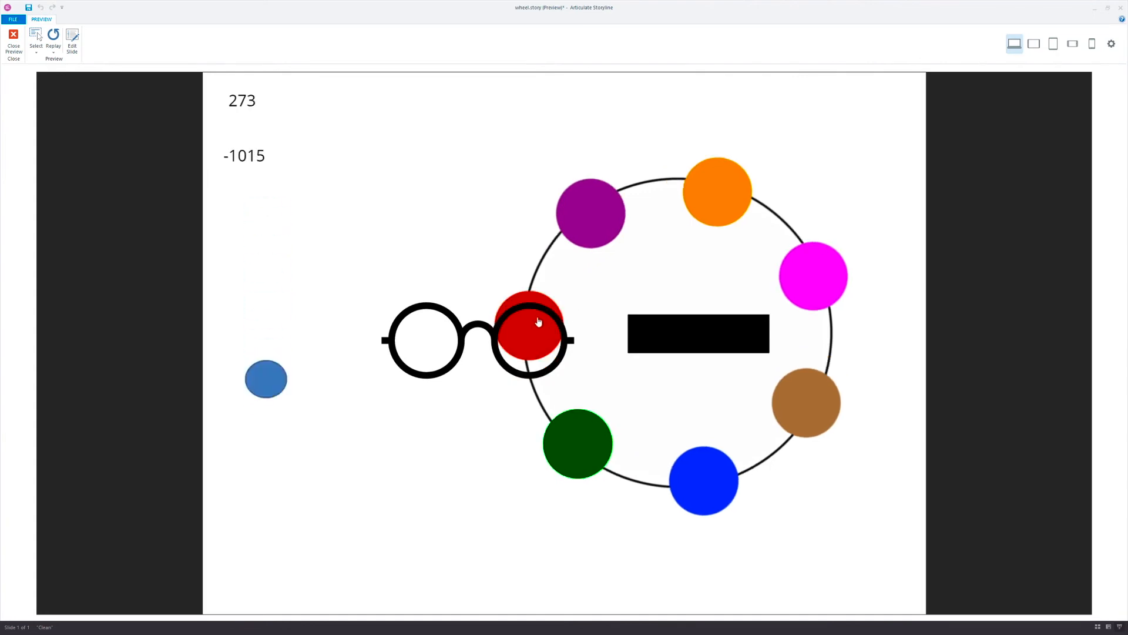
{"action": "mouse_move", "coordinate": [532, 347]}
{"action": "left_mouse_down"}
{"action": "mouse_move", "coordinate": [531, 329]}
{"action": "mouse_move", "coordinate": [549, 398]}
{"action": "mouse_move", "coordinate": [535, 341]}
{"action": "left_mouse_up"}
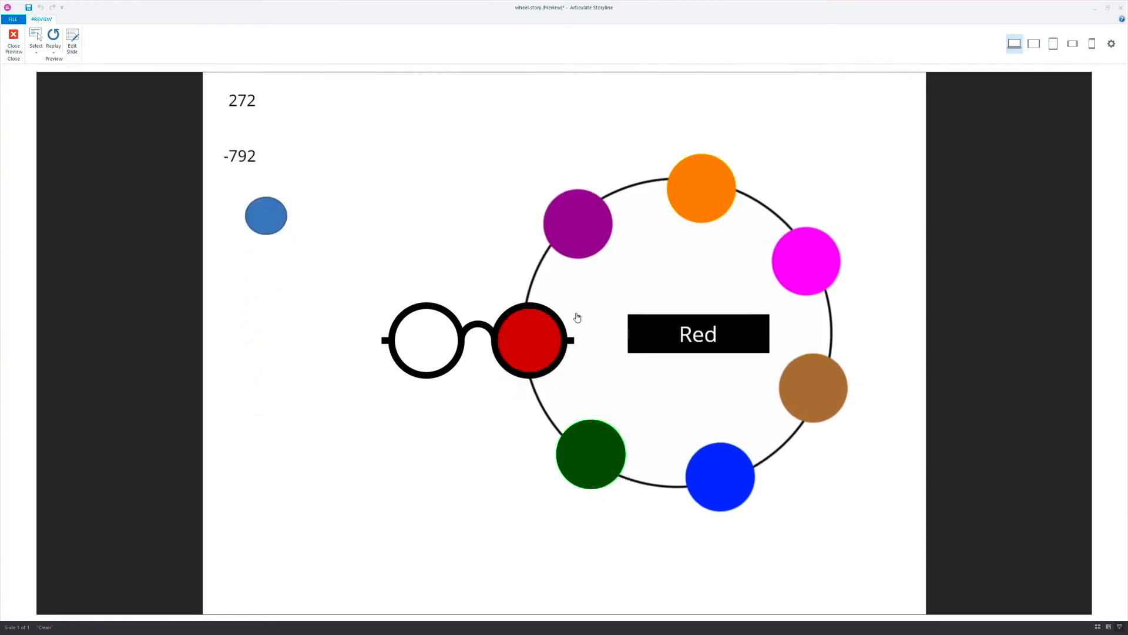
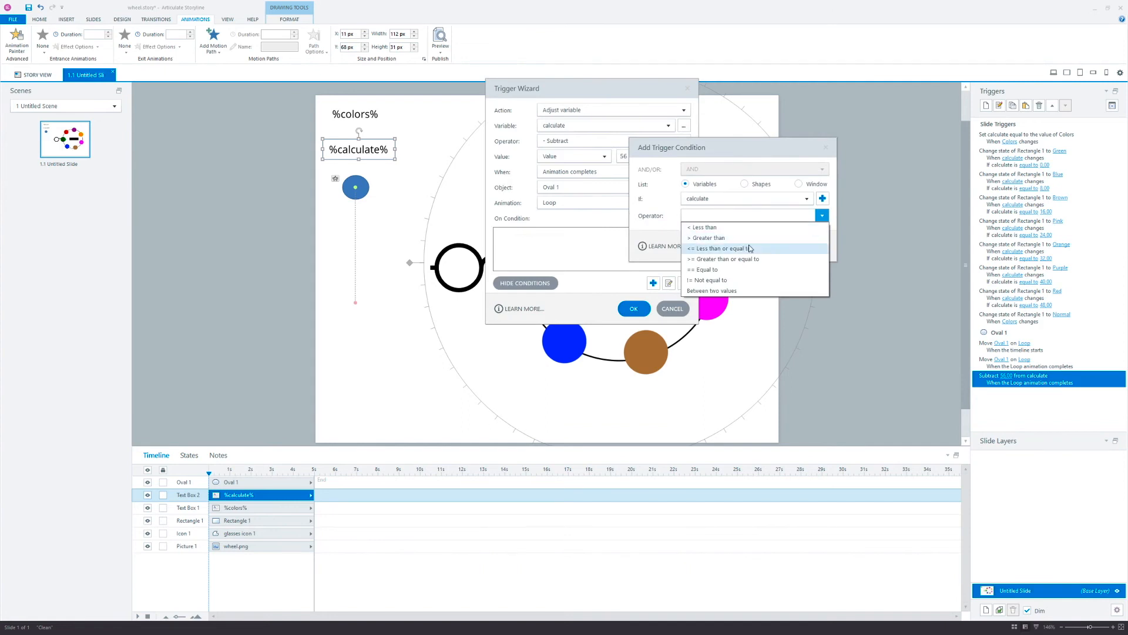
Add a condition to the Subtract 56 trigger requiring calculate to be less than or equal to 0, and test it in preview
{"action": "left_click", "coordinate": [762, 248]}
{"action": "left_click", "coordinate": [772, 281]}
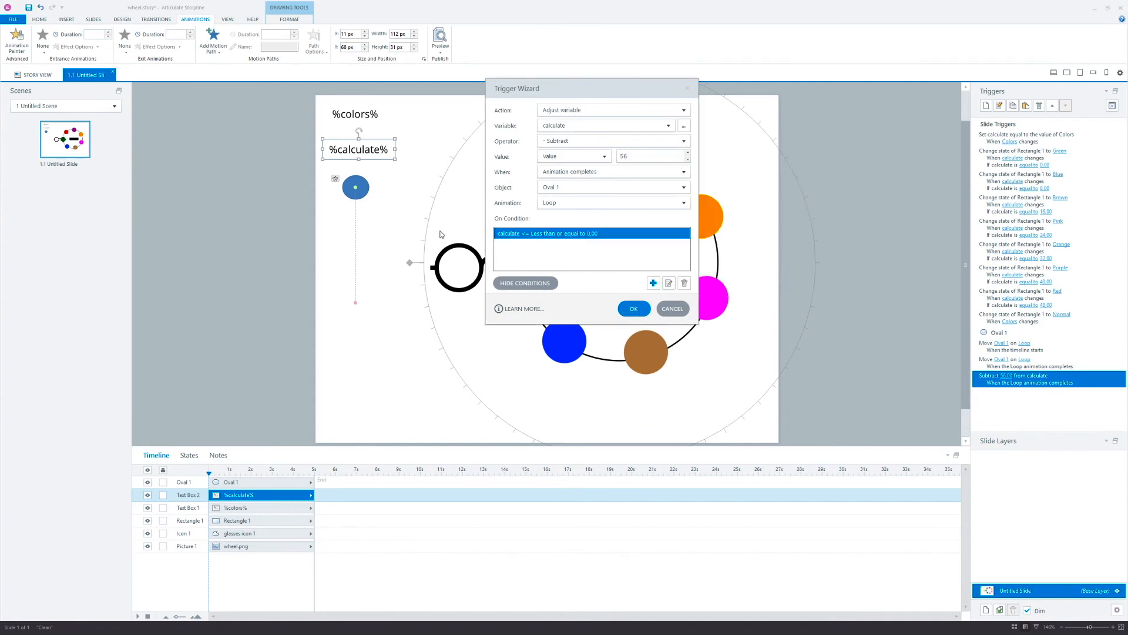
{"action": "left_click_drag", "start_coordinate": [576, 100], "coordinate": [555, 152]}
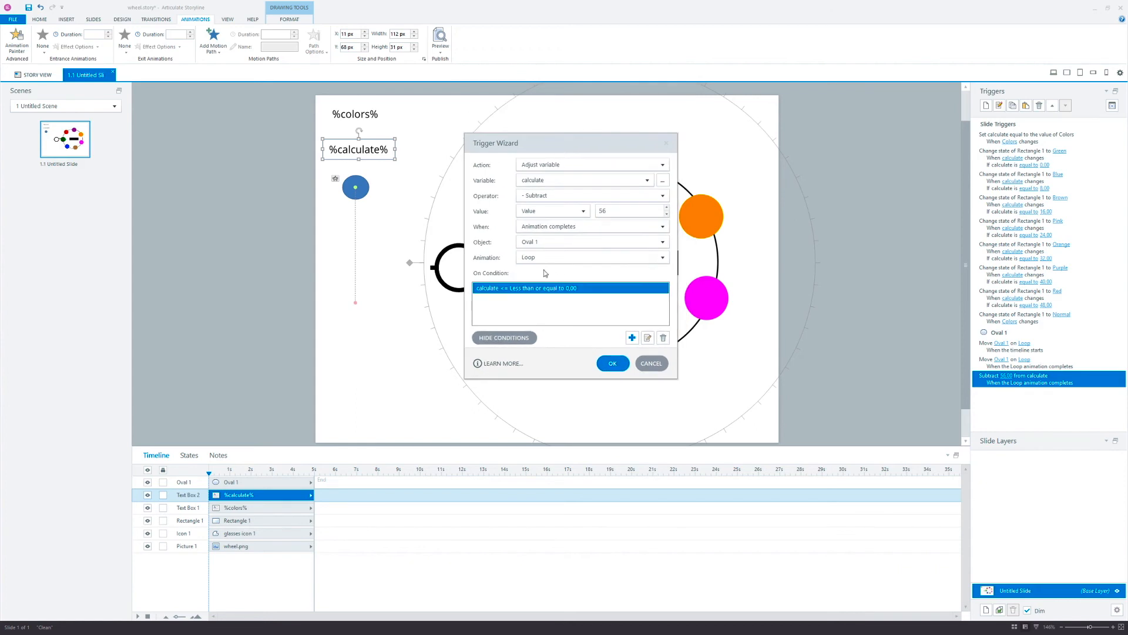
{"action": "left_click", "coordinate": [571, 294]}
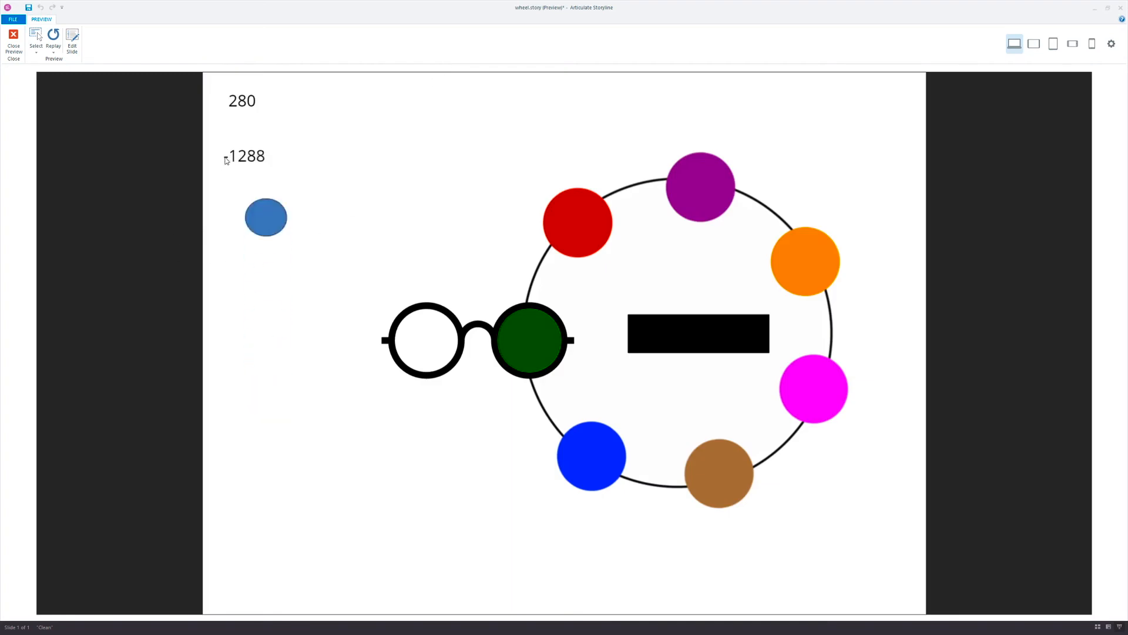
{"action": "left_click", "coordinate": [14, 41]}
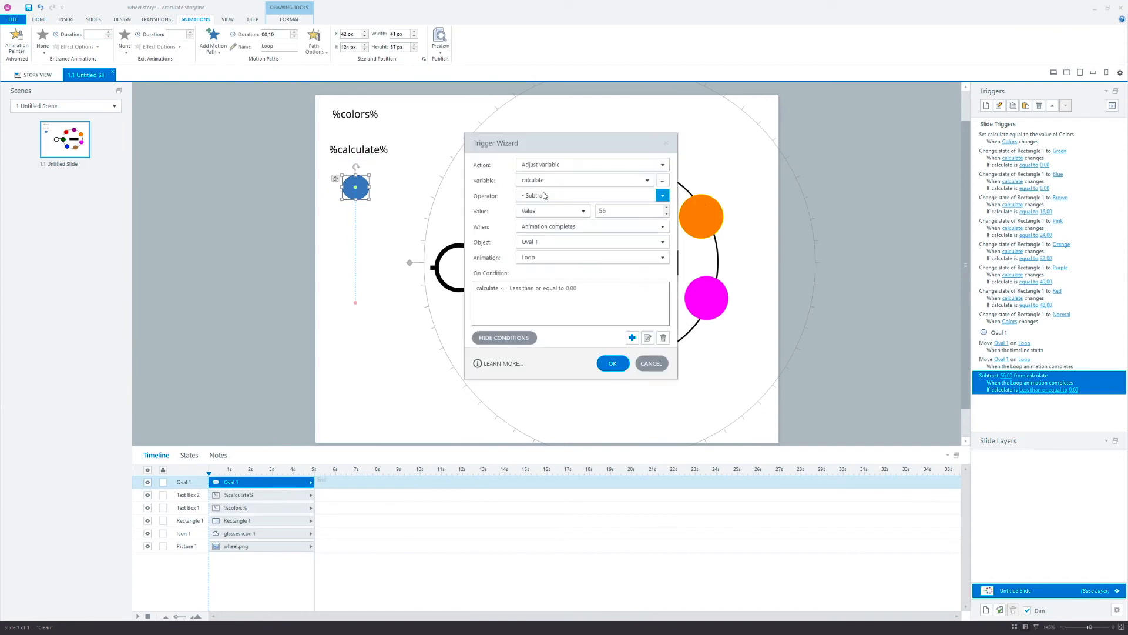
Change the Subtract trigger's condition operator to Greater than or equal to, and test it in preview
{"action": "double_click", "coordinate": [501, 289]}
{"action": "left_click", "coordinate": [558, 260]}
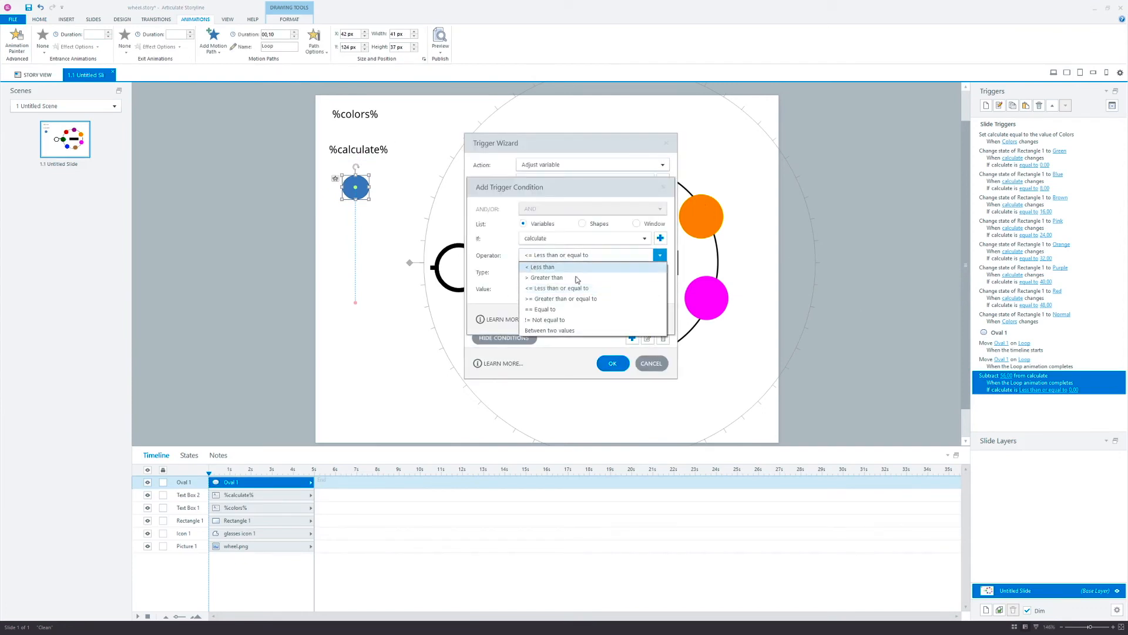
{"action": "left_click", "coordinate": [577, 297]}
{"action": "left_click", "coordinate": [610, 319]}
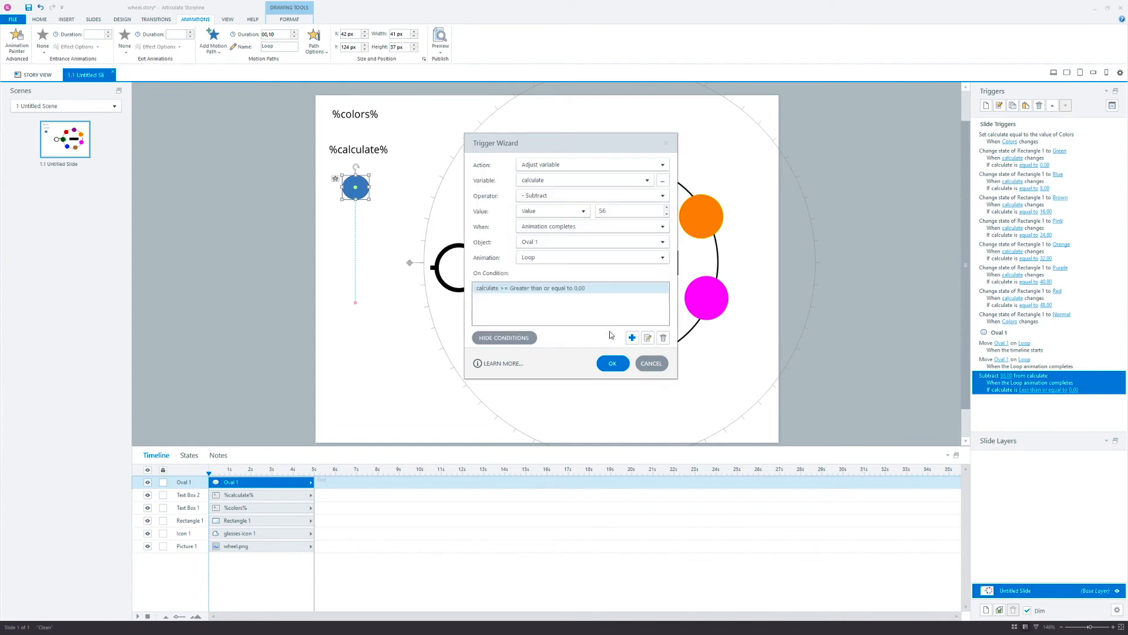
{"action": "left_click", "coordinate": [612, 363]}
{"action": "left_click", "coordinate": [440, 46]}
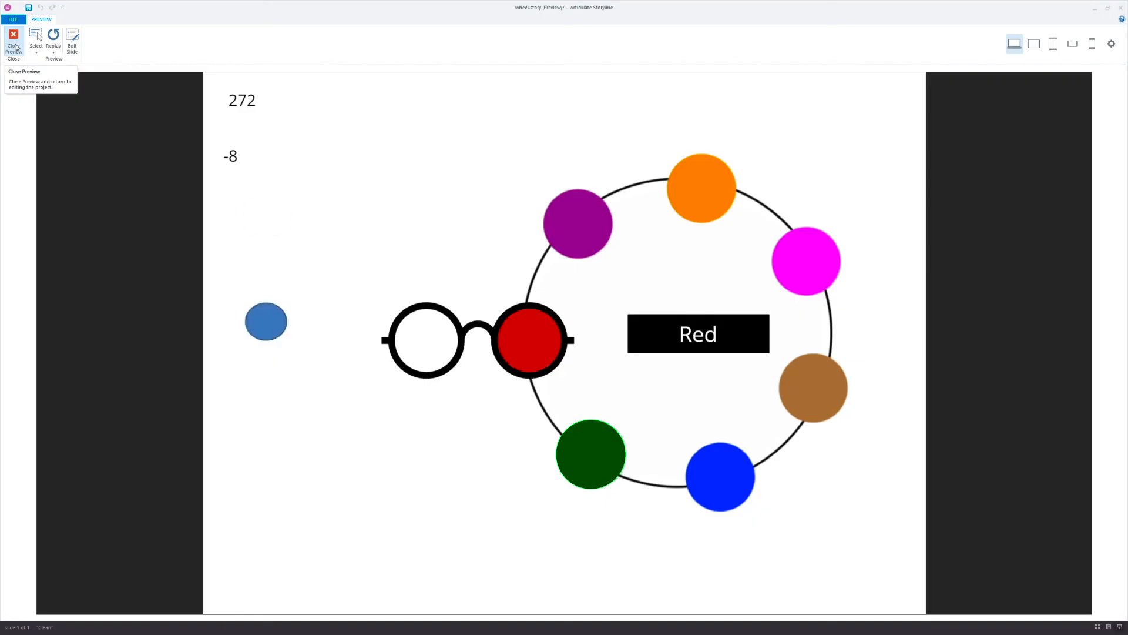
{"action": "left_click", "coordinate": [14, 42]}
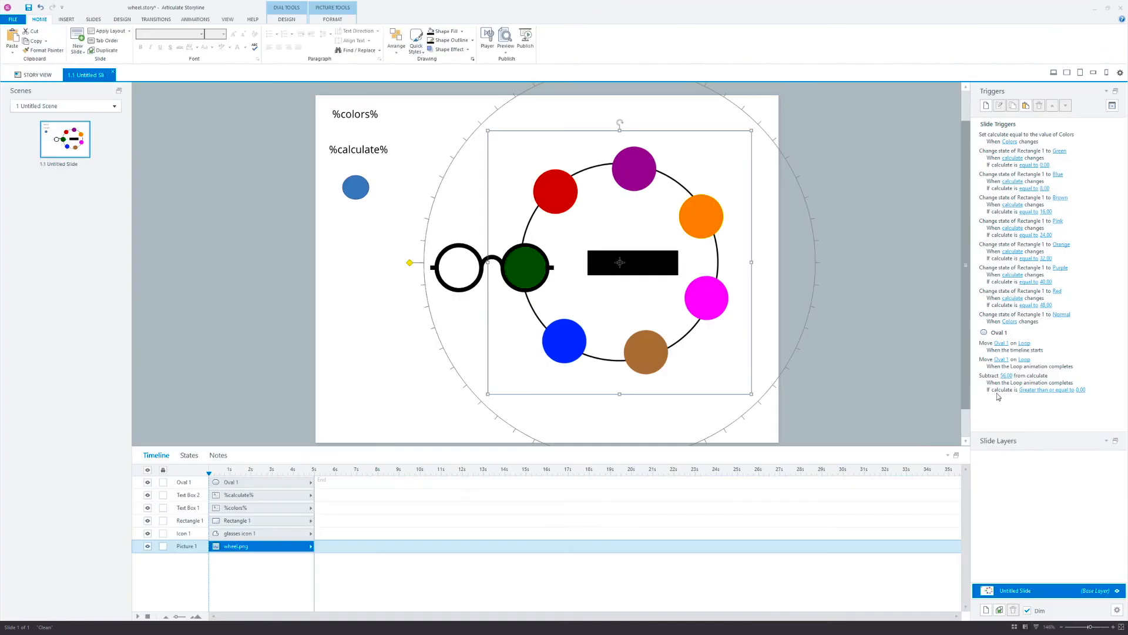
Set the comparison value in the Subtract trigger's condition to 56 and save the trigger
{"action": "double_click", "coordinate": [997, 390]}
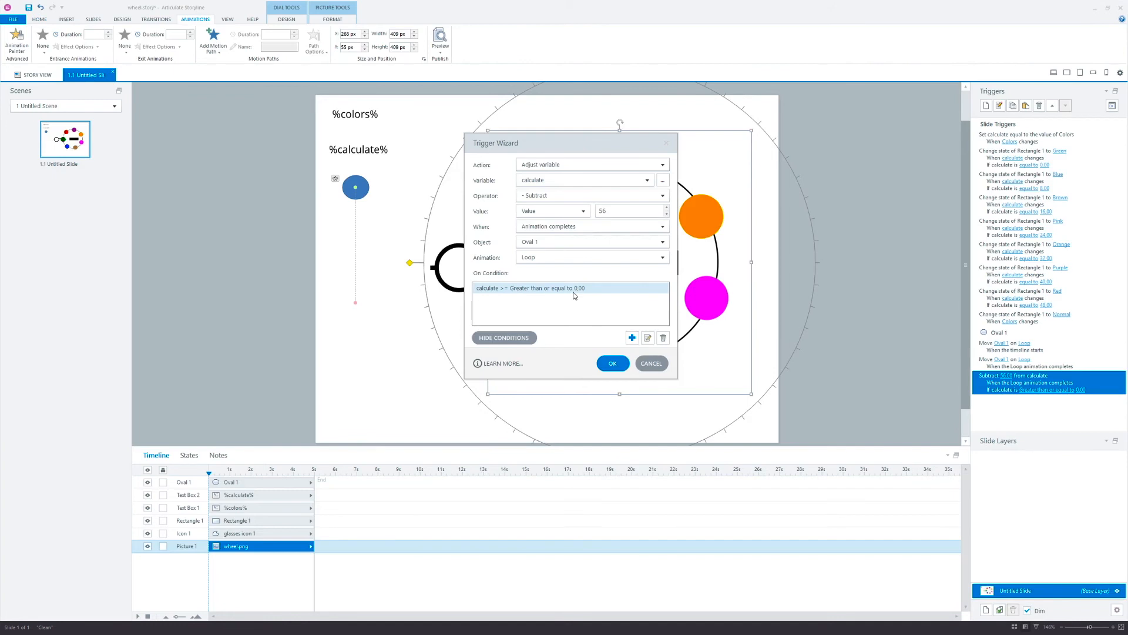
{"action": "double_click", "coordinate": [553, 289]}
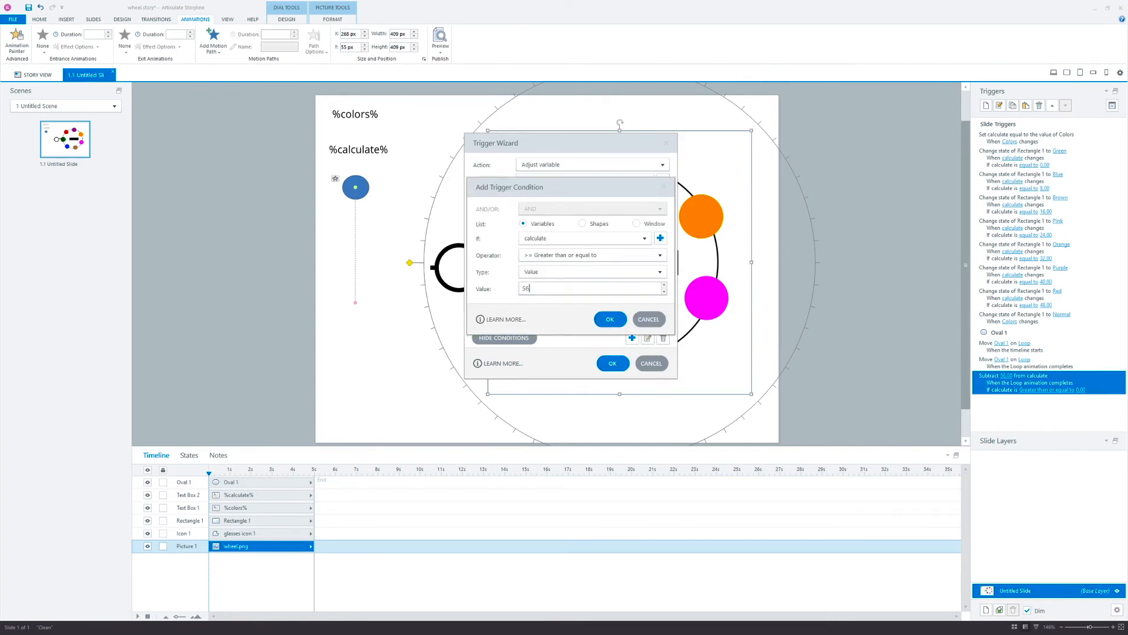
{"action": "left_click", "coordinate": [609, 319]}
{"action": "left_click", "coordinate": [612, 364]}
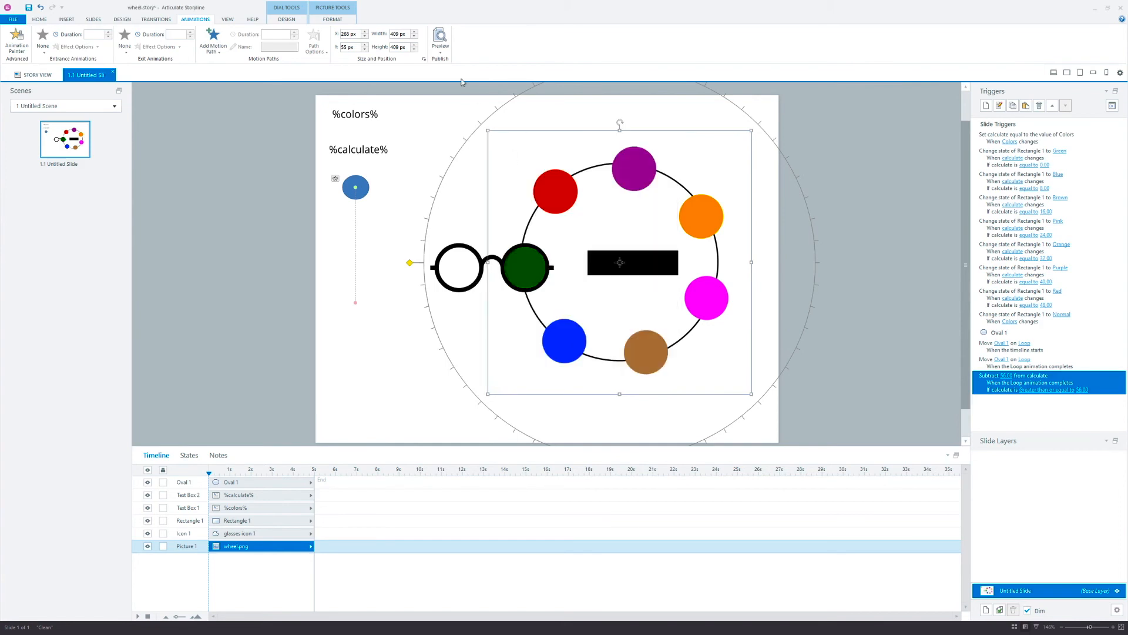
Preview the scene and turn the wheel between red and green to check the calculate value and the central label
{"action": "left_click", "coordinate": [441, 53]}
{"action": "left_click", "coordinate": [464, 71]}
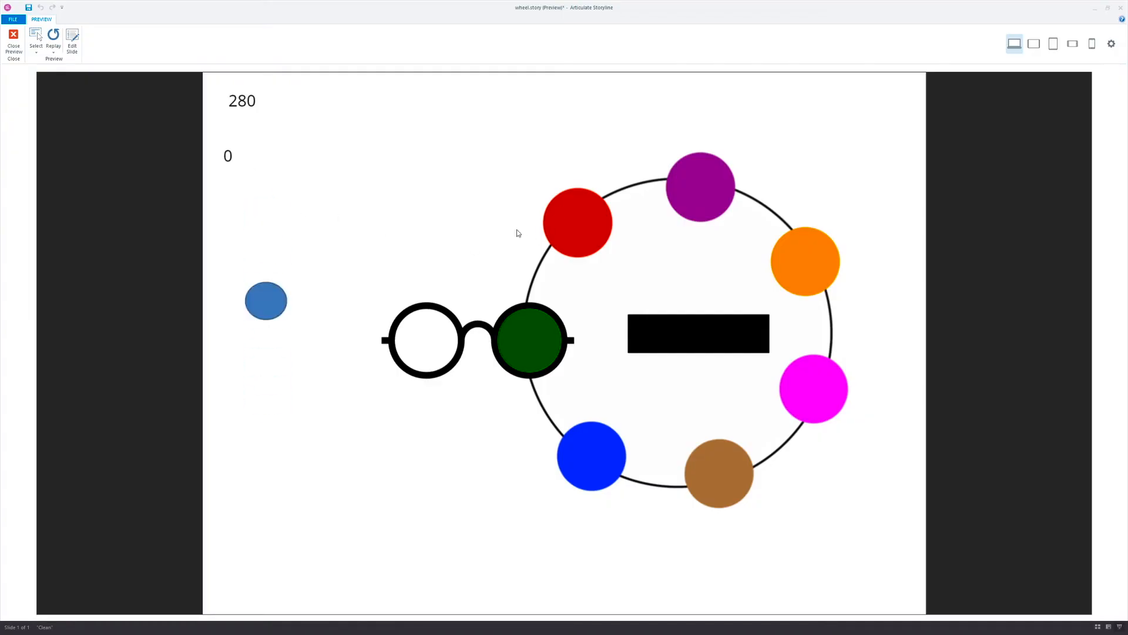
{"action": "left_click_drag", "start_coordinate": [532, 253], "coordinate": [528, 348]}
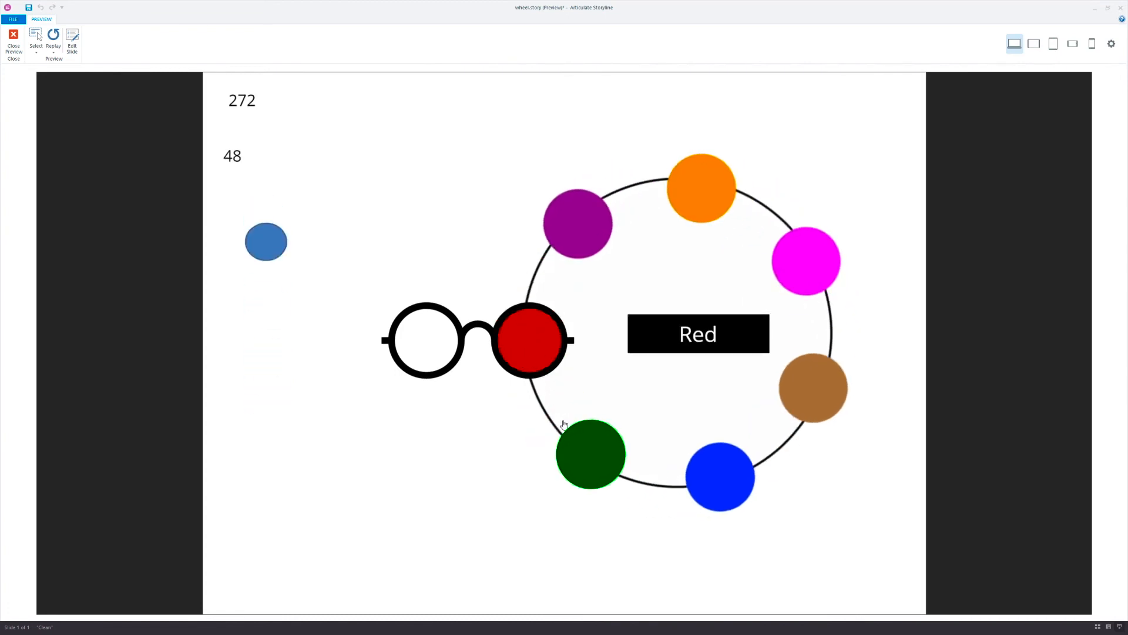
{"action": "left_click_drag", "start_coordinate": [597, 460], "coordinate": [519, 347]}
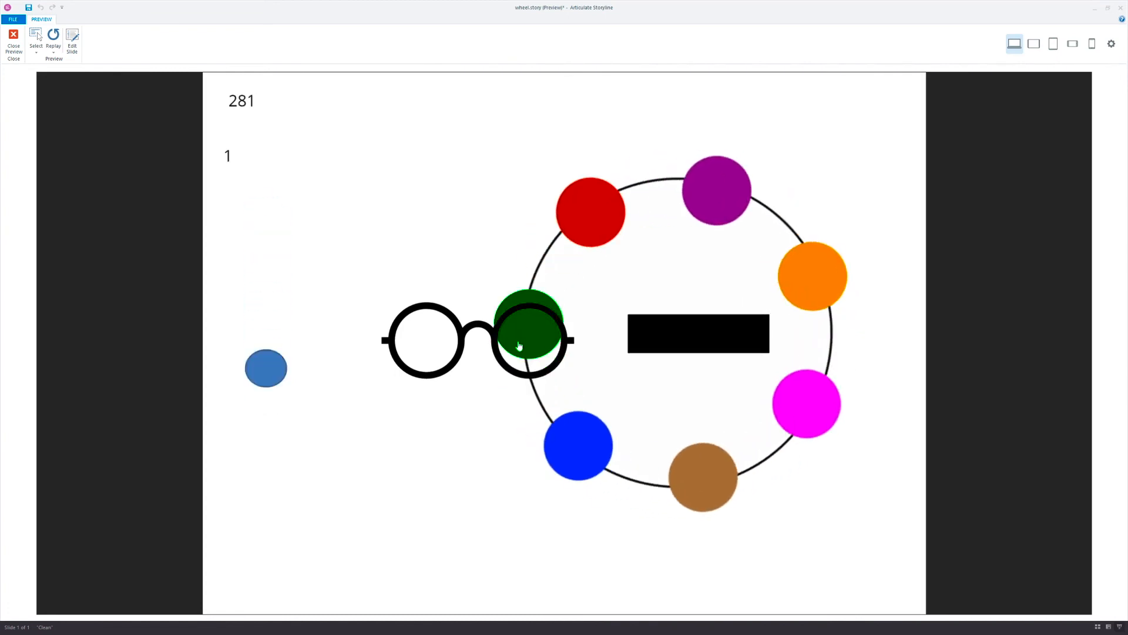
{"action": "left_click_drag", "start_coordinate": [589, 453], "coordinate": [593, 456]}
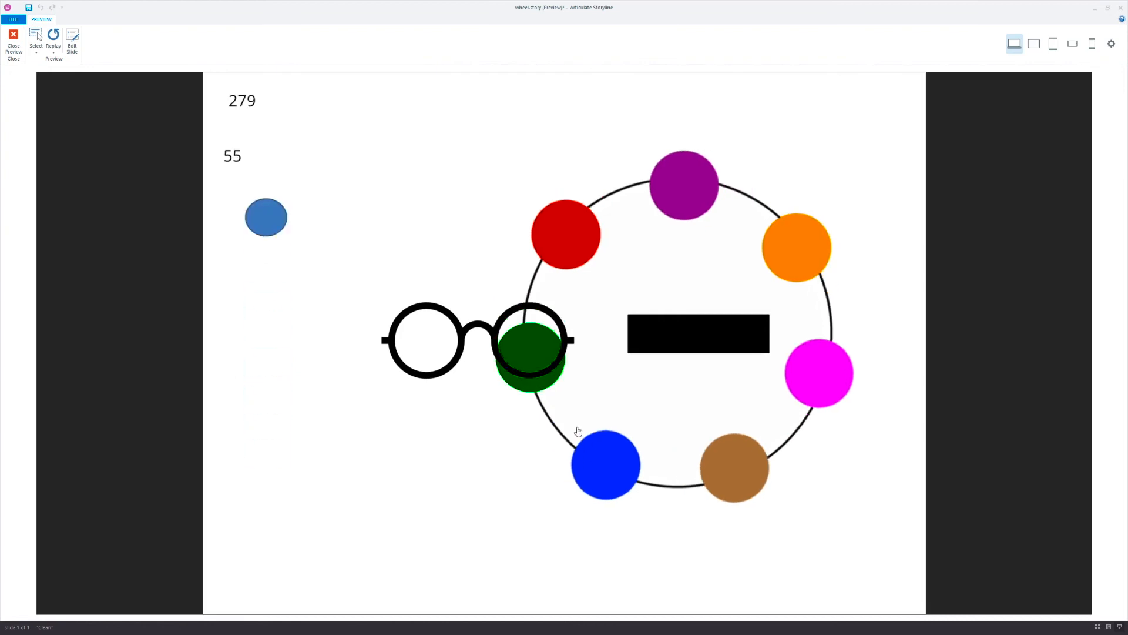
Turn the wheel in the preview to align the green circle with the glasses' lens and check the central label
{"action": "left_click_drag", "start_coordinate": [531, 351], "coordinate": [527, 333]}
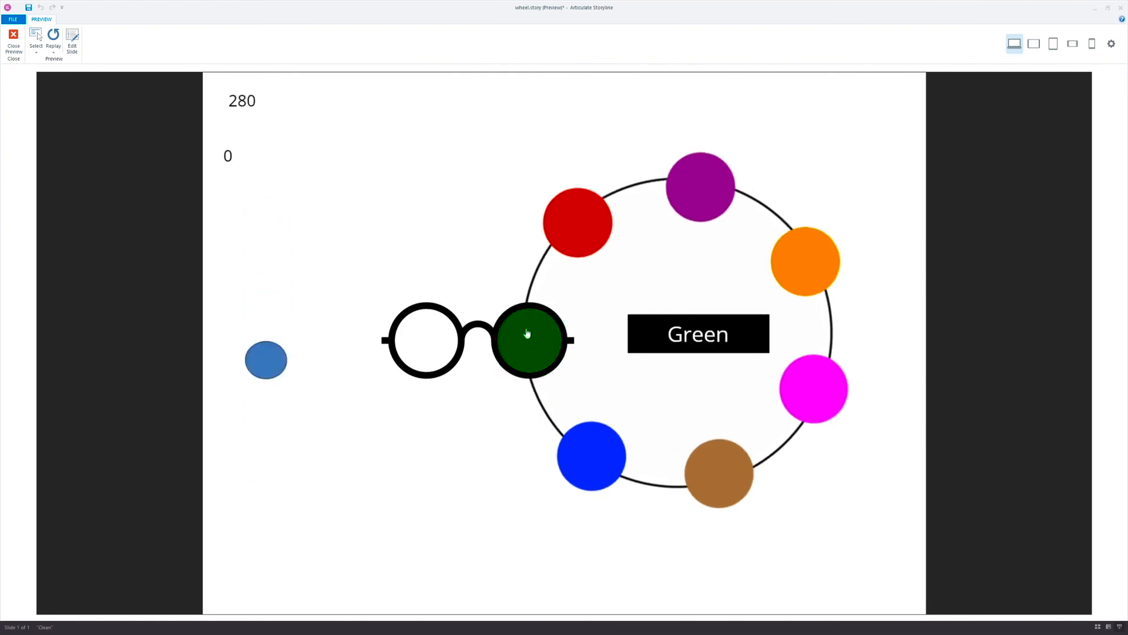
{"action": "left_click_drag", "start_coordinate": [520, 374], "coordinate": [537, 330]}
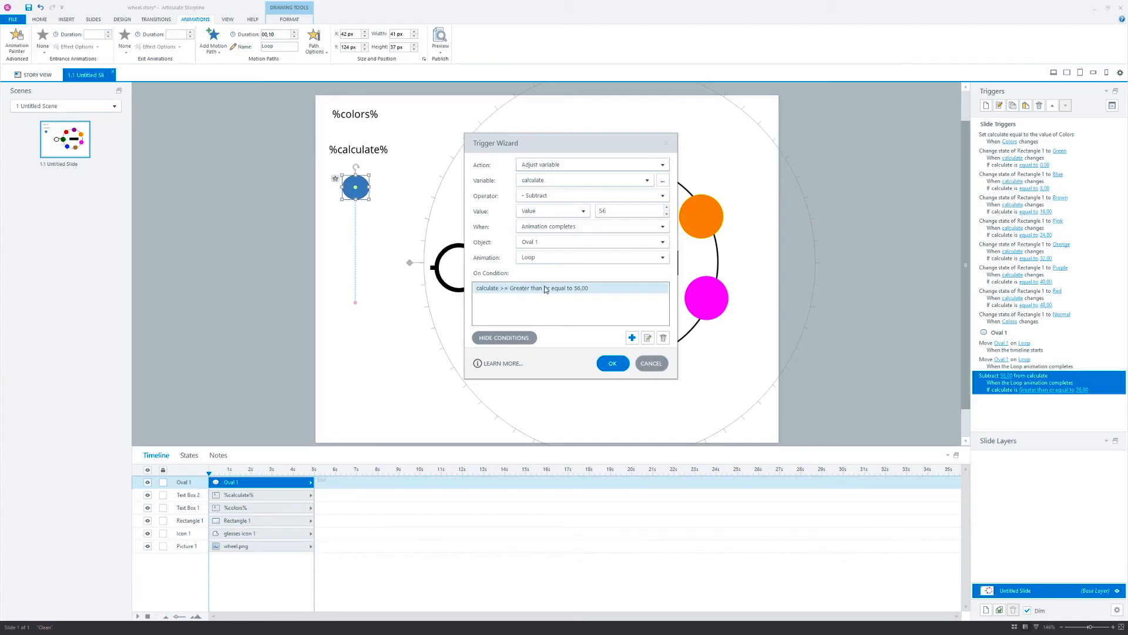
Review the settings of the Subtract 56 trigger and the Move trigger that runs when the Loop animation completes
{"action": "left_click", "coordinate": [651, 363]}
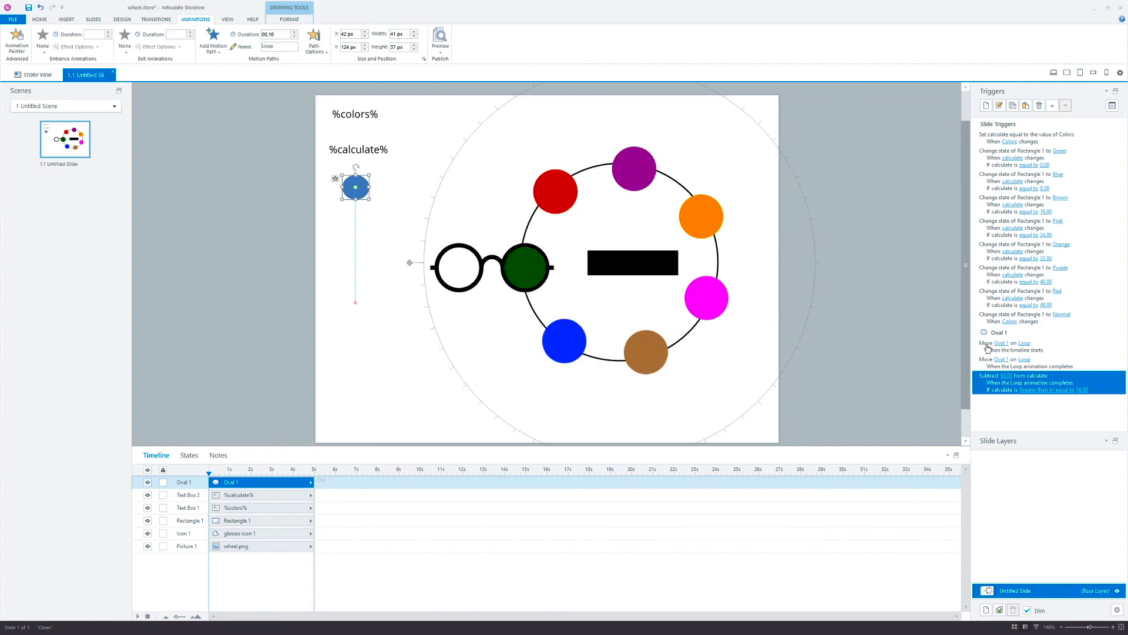
{"action": "left_click", "coordinate": [1056, 365]}
{"action": "double_click", "coordinate": [1055, 365]}
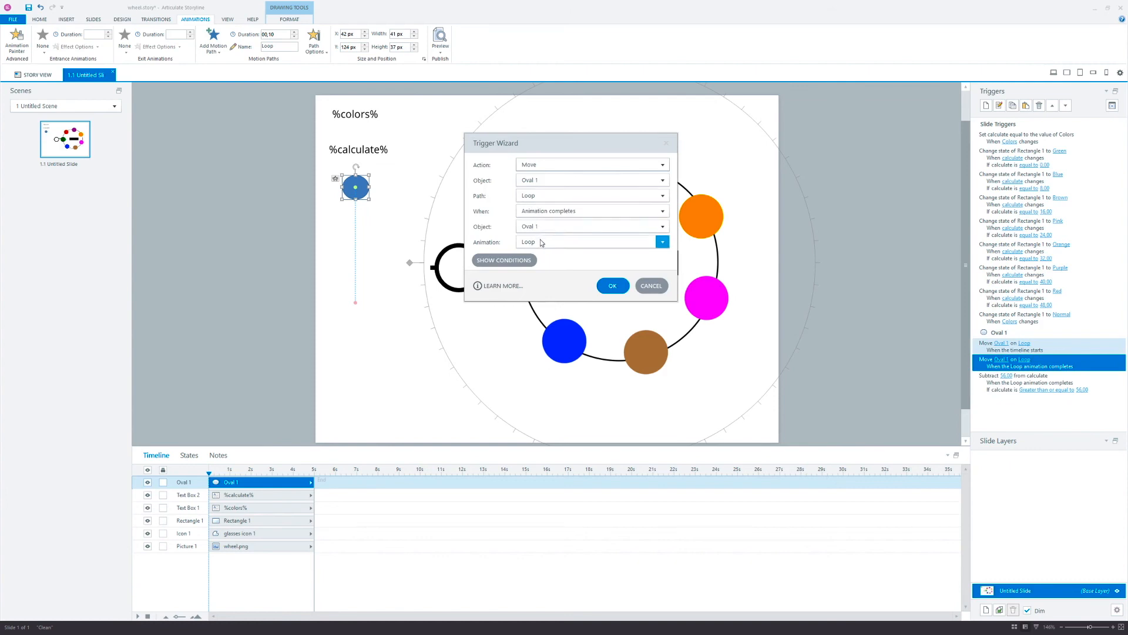
{"action": "left_click", "coordinate": [656, 286]}
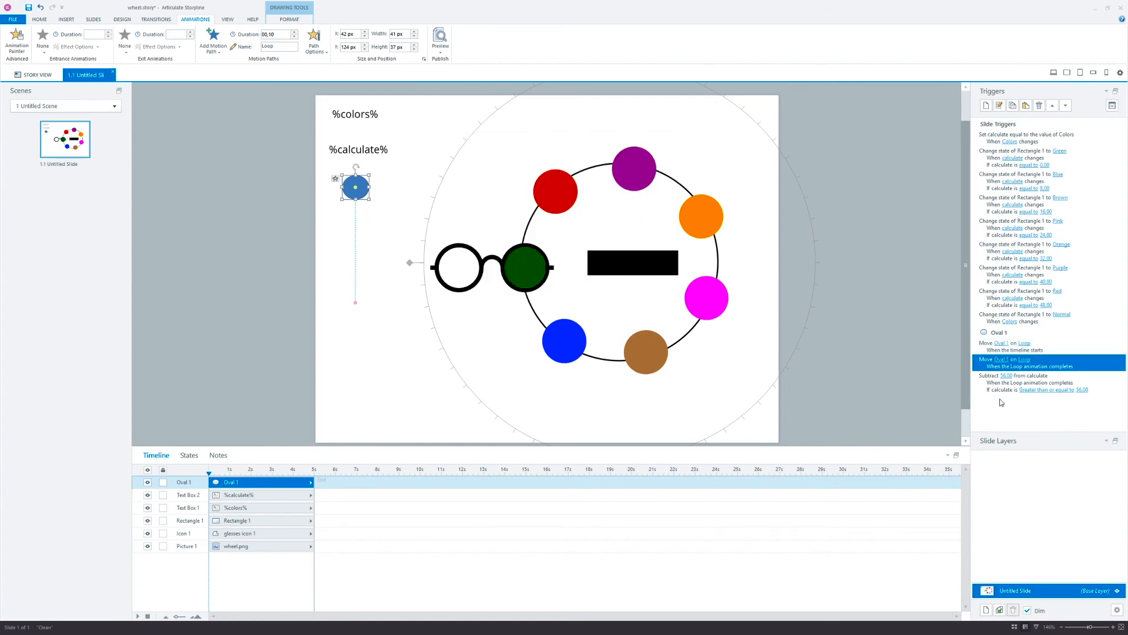
{"action": "left_click", "coordinate": [1032, 385]}
Move the %colors% and %calculate% text boxes and the blue oval together off the slide, beyond its left edge
{"action": "left_click_drag", "start_coordinate": [278, 90], "coordinate": [437, 351]}
{"action": "left_click_drag", "start_coordinate": [304, 113], "coordinate": [188, 121]}
{"action": "left_click", "coordinate": [310, 143]}
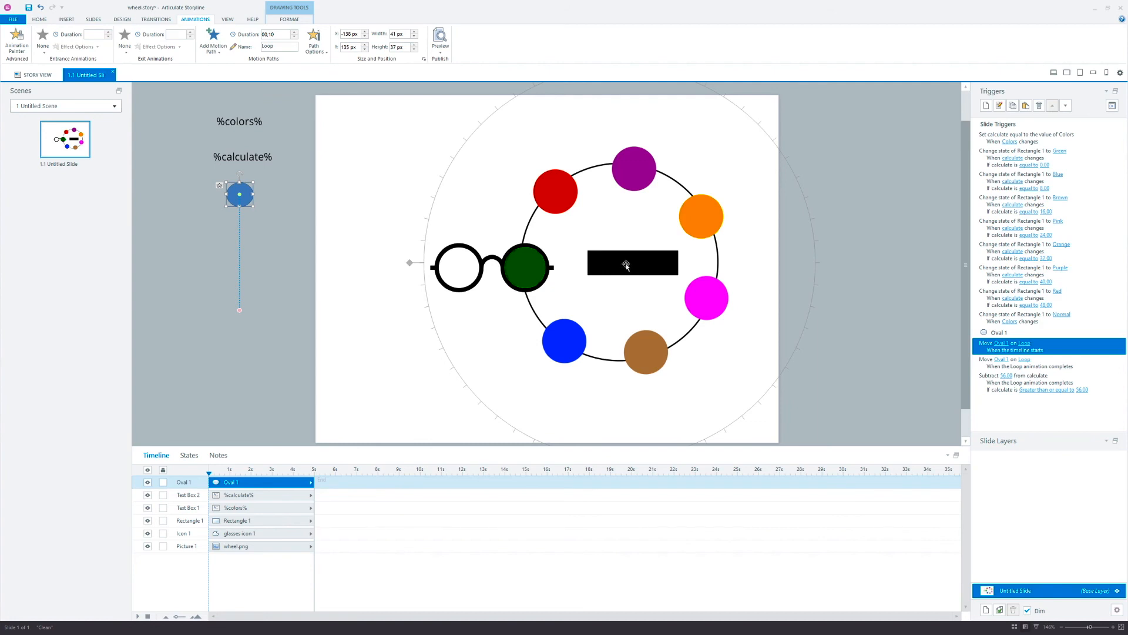
Draw a rectangle near the slide's lower-left corner and label it "Extra info"
{"action": "left_click", "coordinate": [627, 266]}
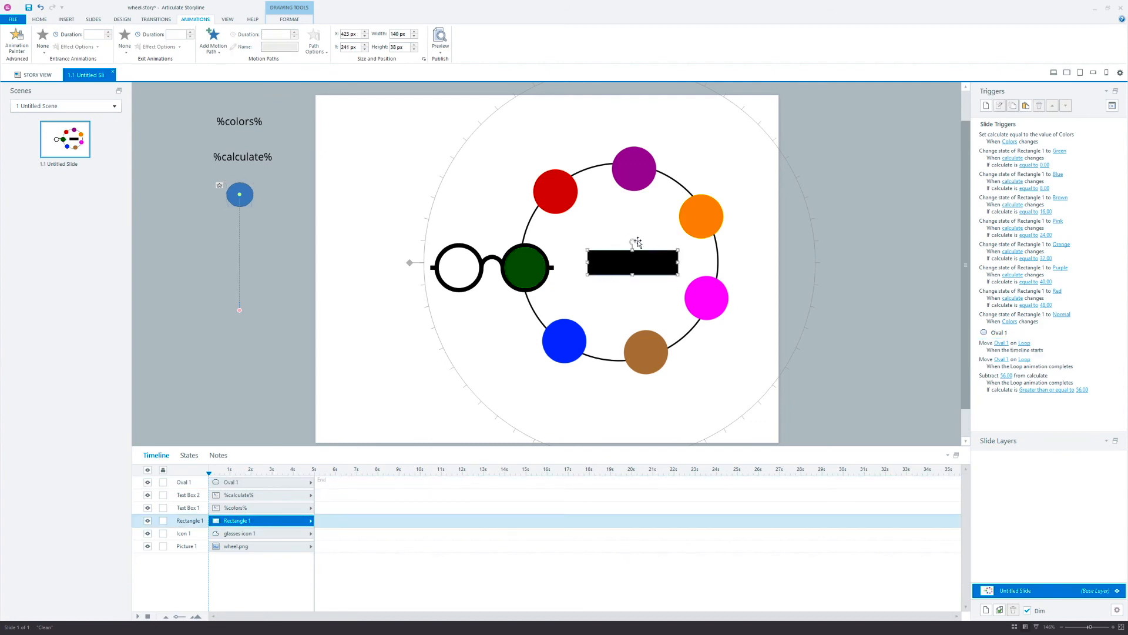
{"action": "left_click", "coordinate": [67, 19]}
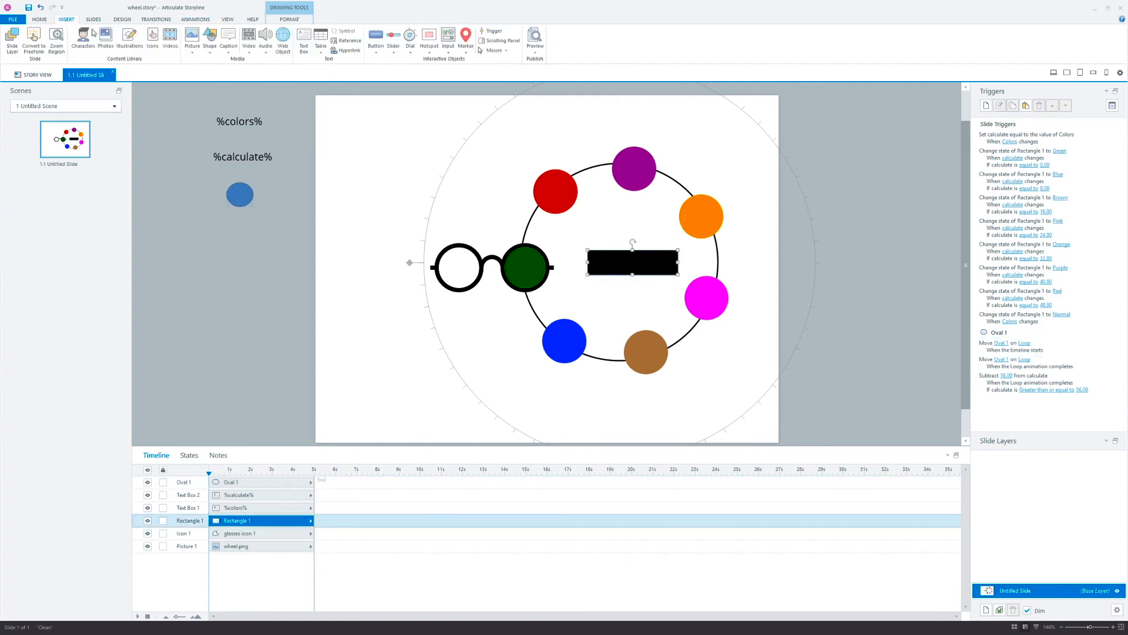
{"action": "left_click", "coordinate": [210, 41]}
{"action": "left_click", "coordinate": [215, 84]}
{"action": "mouse_move", "coordinate": [403, 393]}
{"action": "left_mouse_down"}
{"action": "mouse_move", "coordinate": [443, 404]}
{"action": "mouse_move", "coordinate": [400, 389]}
{"action": "left_mouse_up"}
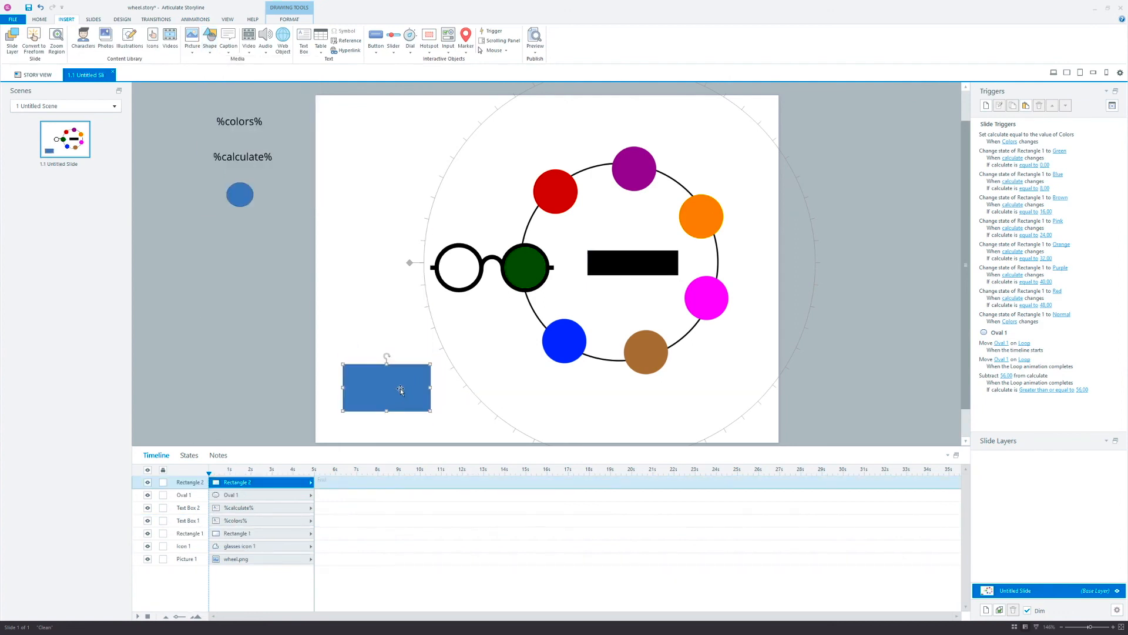
{"action": "type", "text": "Extra info"}
Add a slide layer named "green" and return to the base layer
{"action": "left_click", "coordinate": [987, 610]}
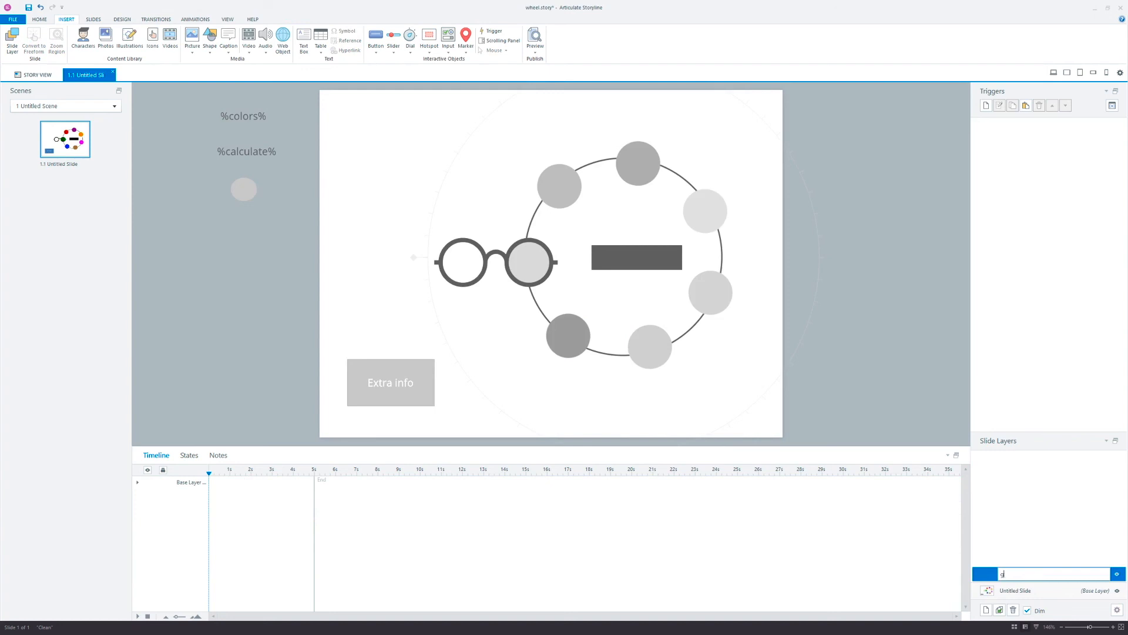
{"action": "key", "text": "Return"}
{"action": "left_click", "coordinate": [1008, 590]}
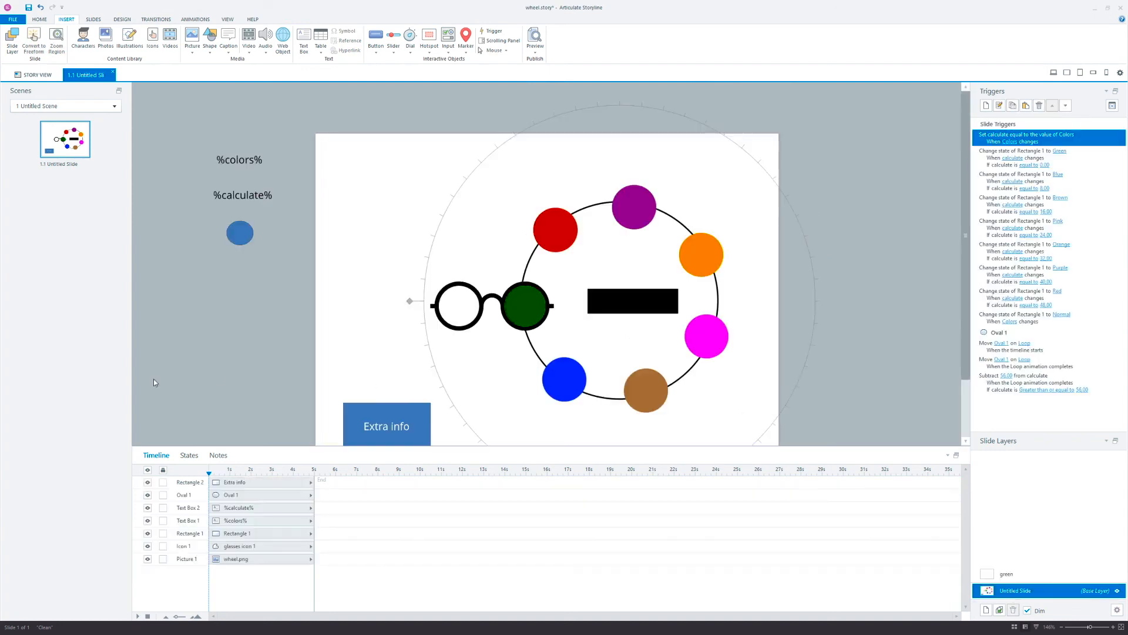
Create a trigger on the Extra info rectangle that shows the green layer when the user clicks Rectangle 2
{"action": "left_click", "coordinate": [391, 407]}
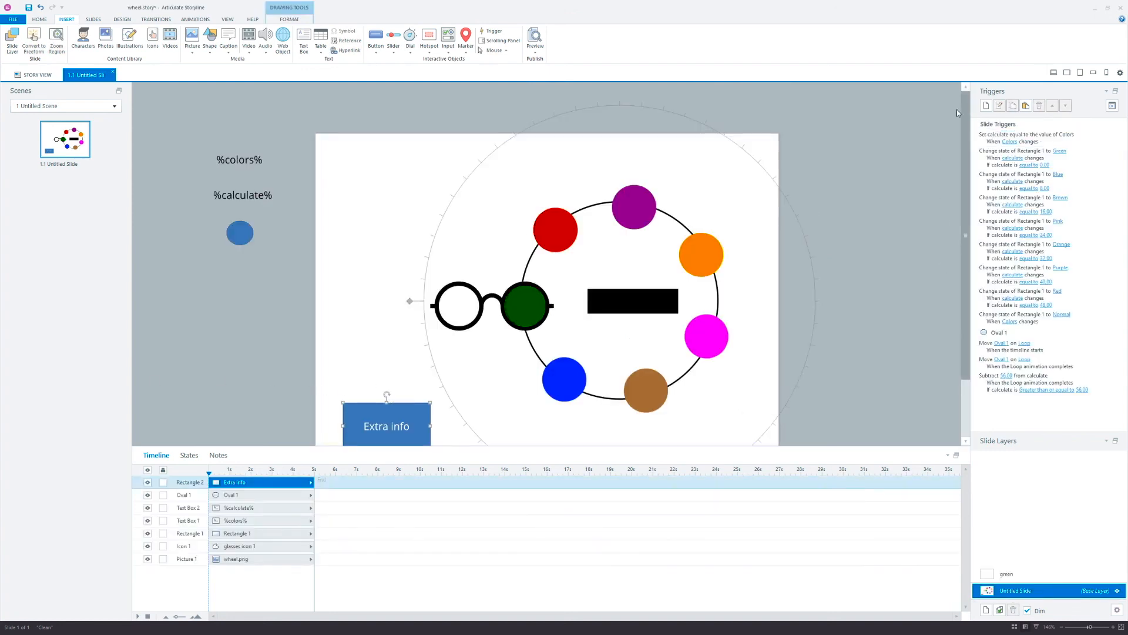
{"action": "left_click", "coordinate": [986, 105]}
{"action": "left_click", "coordinate": [554, 170]}
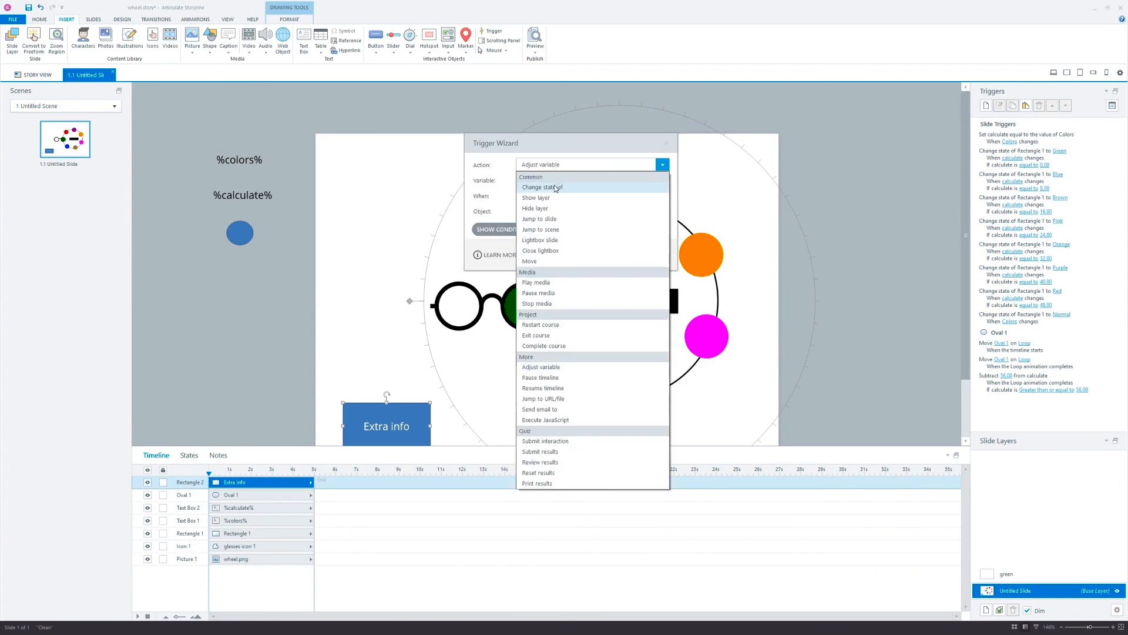
{"action": "left_click", "coordinate": [558, 196]}
{"action": "left_click", "coordinate": [560, 180]}
{"action": "left_click", "coordinate": [562, 201]}
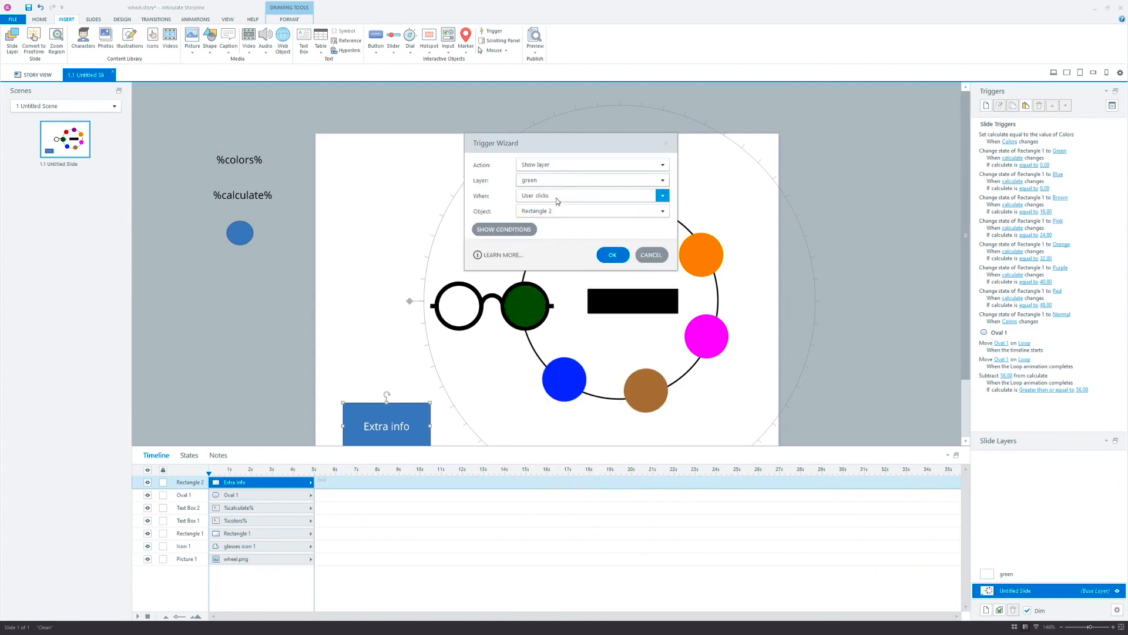
{"action": "left_click", "coordinate": [556, 195]}
{"action": "left_click", "coordinate": [558, 209]}
{"action": "left_click", "coordinate": [556, 211]}
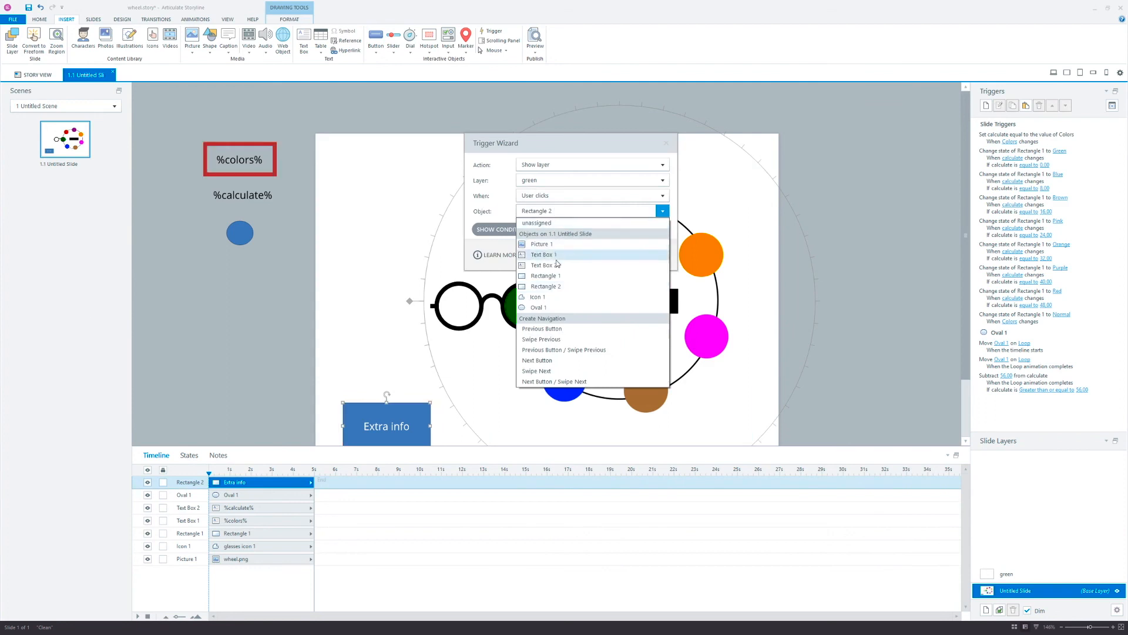
{"action": "left_click", "coordinate": [540, 286]}
Add a condition to the Show layer trigger requiring Rectangle 1's state to equal Green, and save the trigger
{"action": "left_click", "coordinate": [519, 232]}
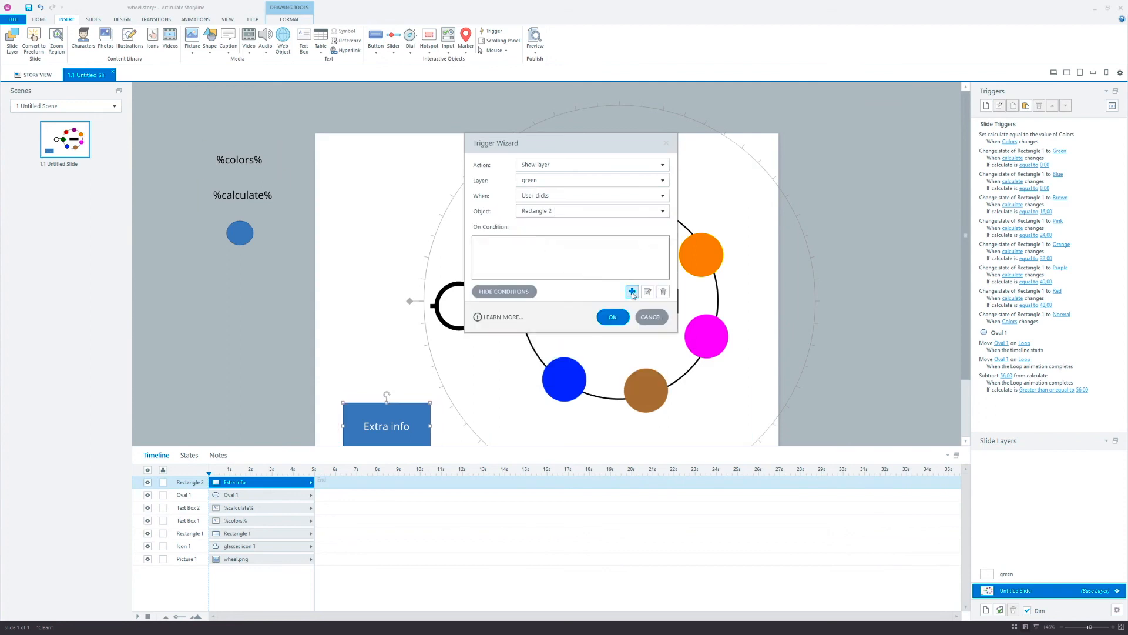
{"action": "left_click", "coordinate": [632, 292]}
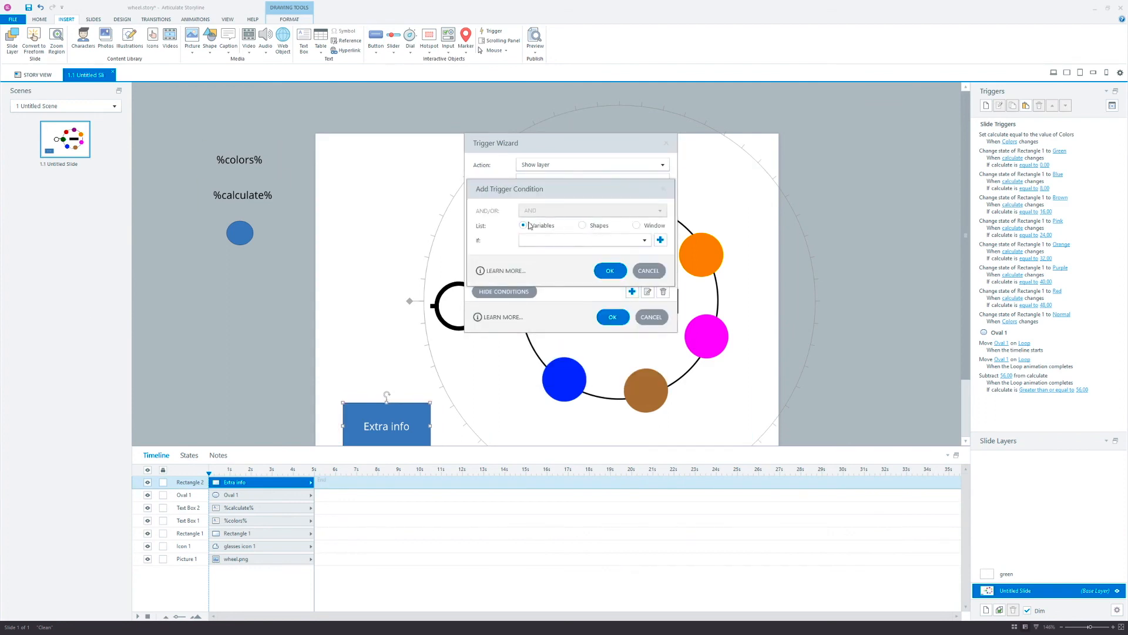
{"action": "left_click", "coordinate": [599, 226]}
{"action": "left_click", "coordinate": [659, 239]}
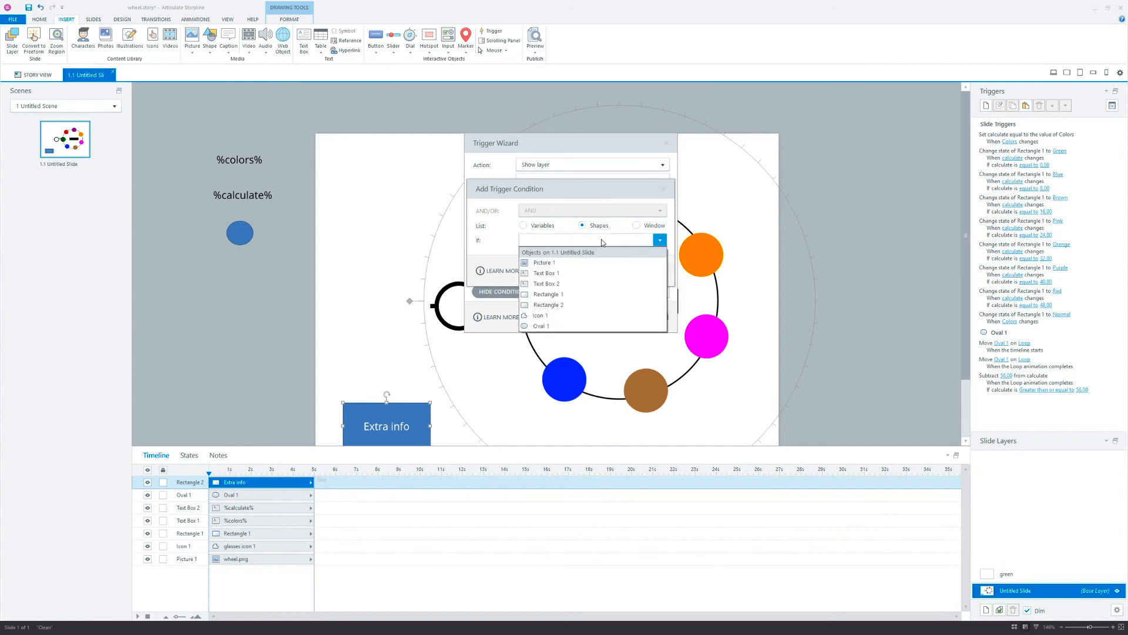
{"action": "left_click", "coordinate": [572, 299]}
{"action": "left_click", "coordinate": [594, 273]}
{"action": "left_click", "coordinate": [547, 294]}
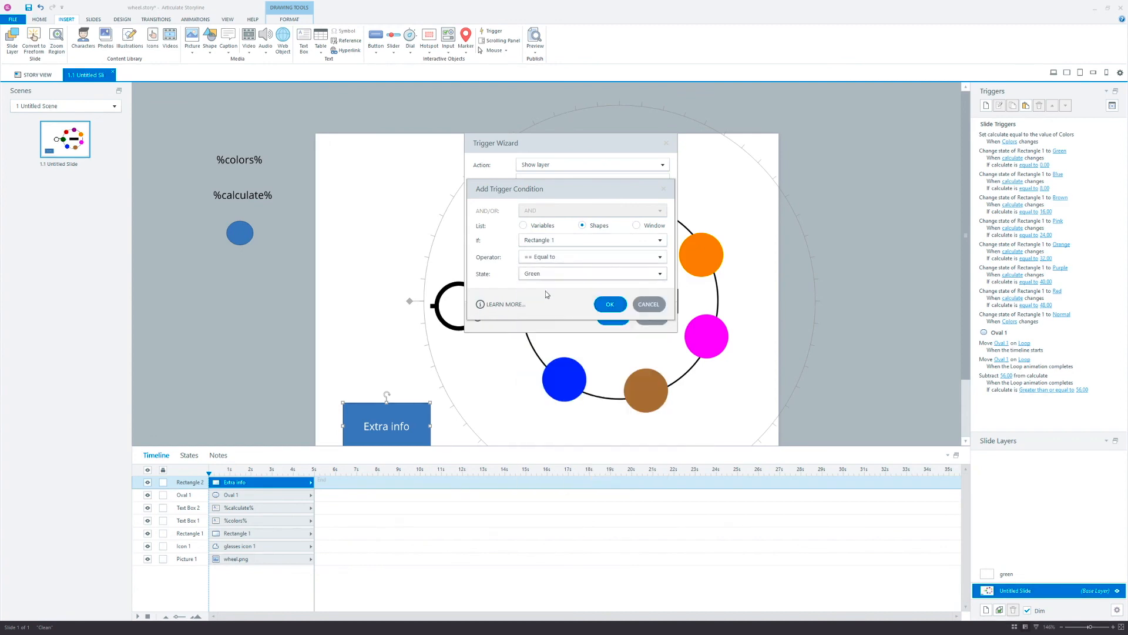
{"action": "left_click", "coordinate": [609, 304]}
{"action": "left_click", "coordinate": [510, 242]}
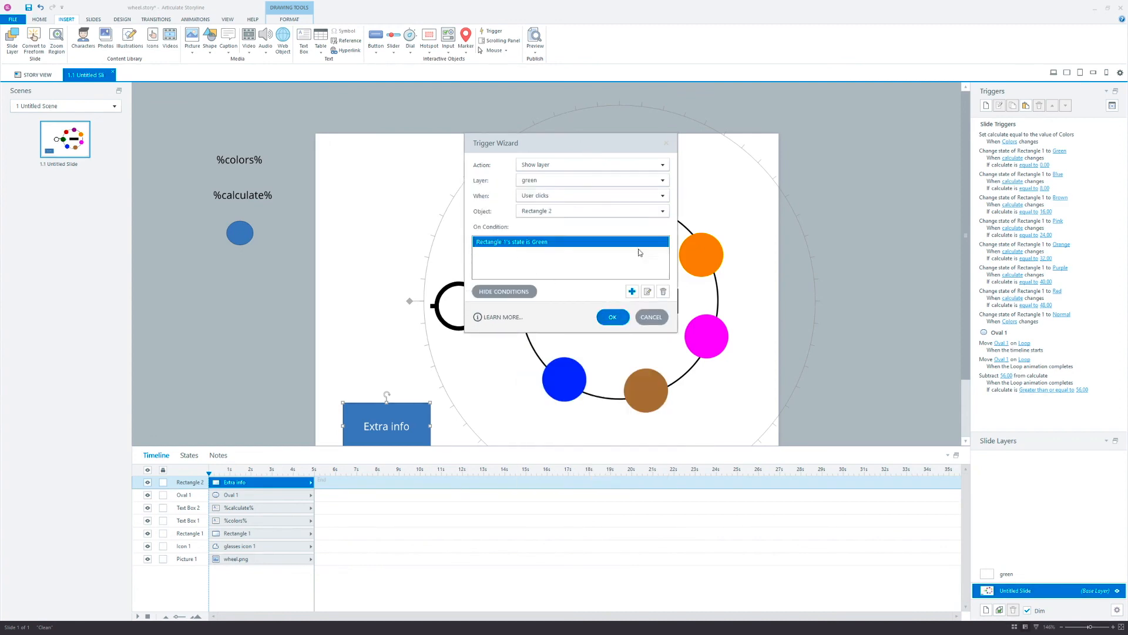
{"action": "left_click", "coordinate": [612, 317]}
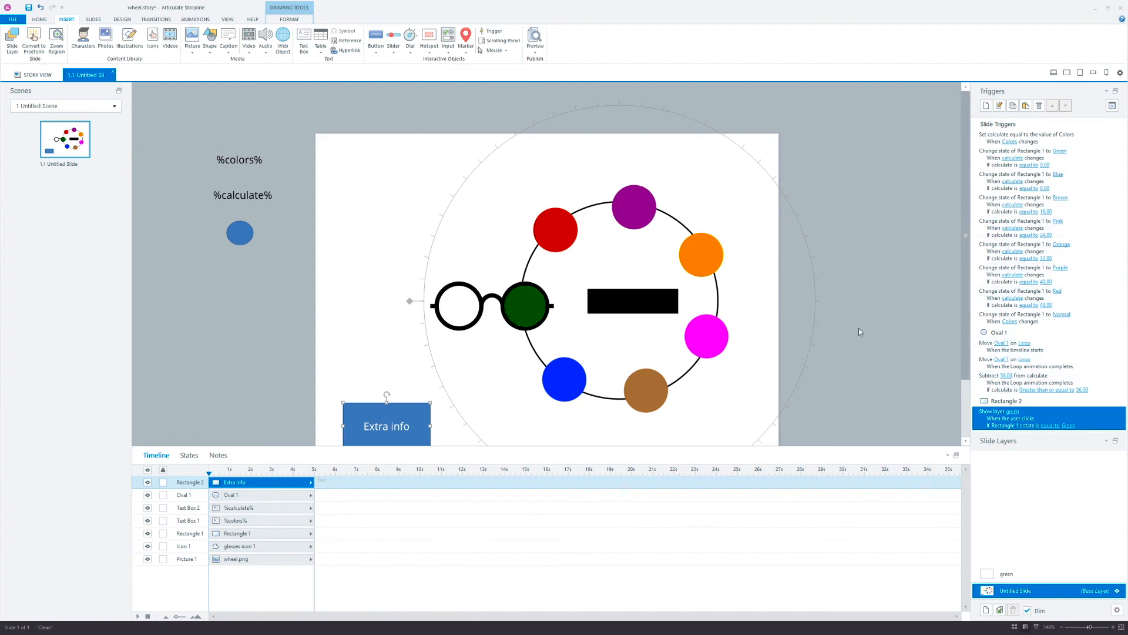
{"action": "left_click", "coordinate": [648, 314]}
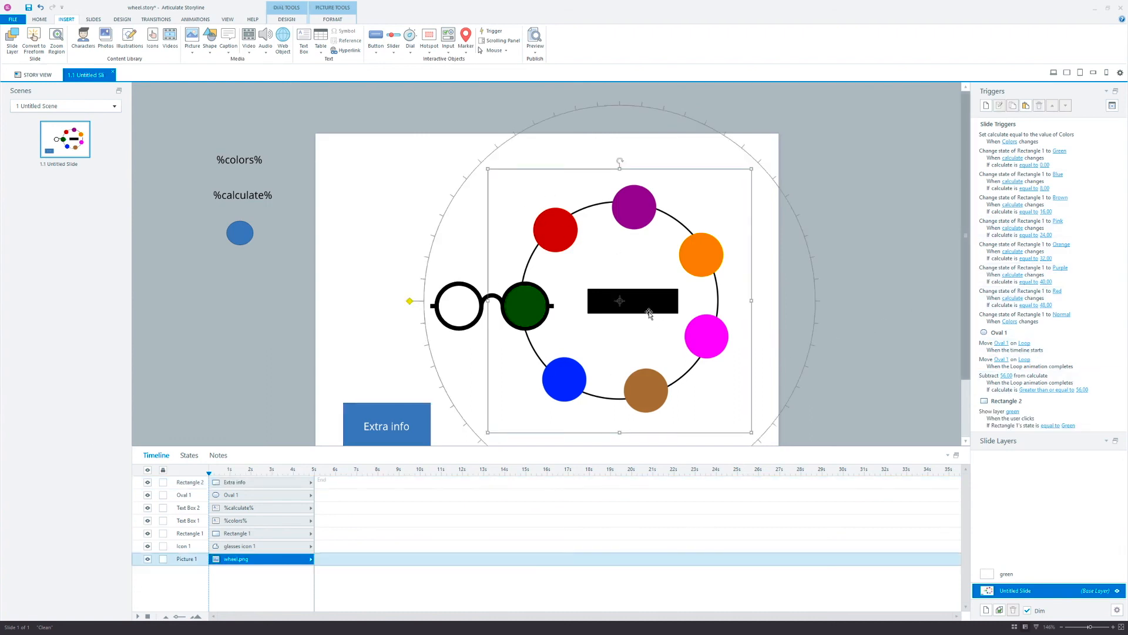
{"action": "left_click", "coordinate": [241, 193]}
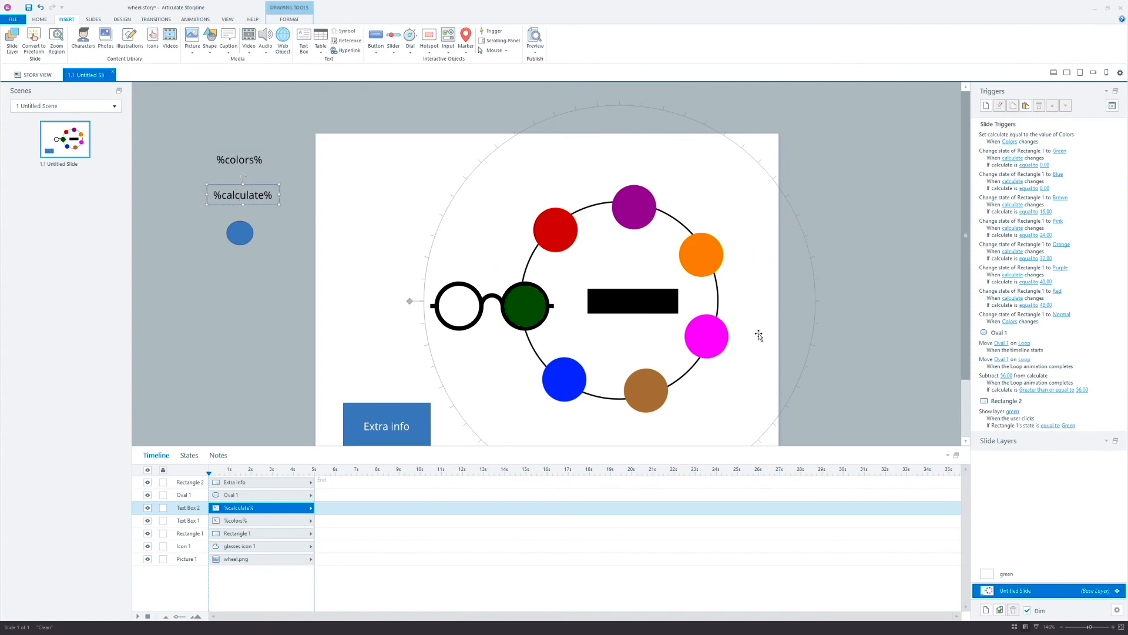
{"action": "left_click", "coordinate": [642, 308]}
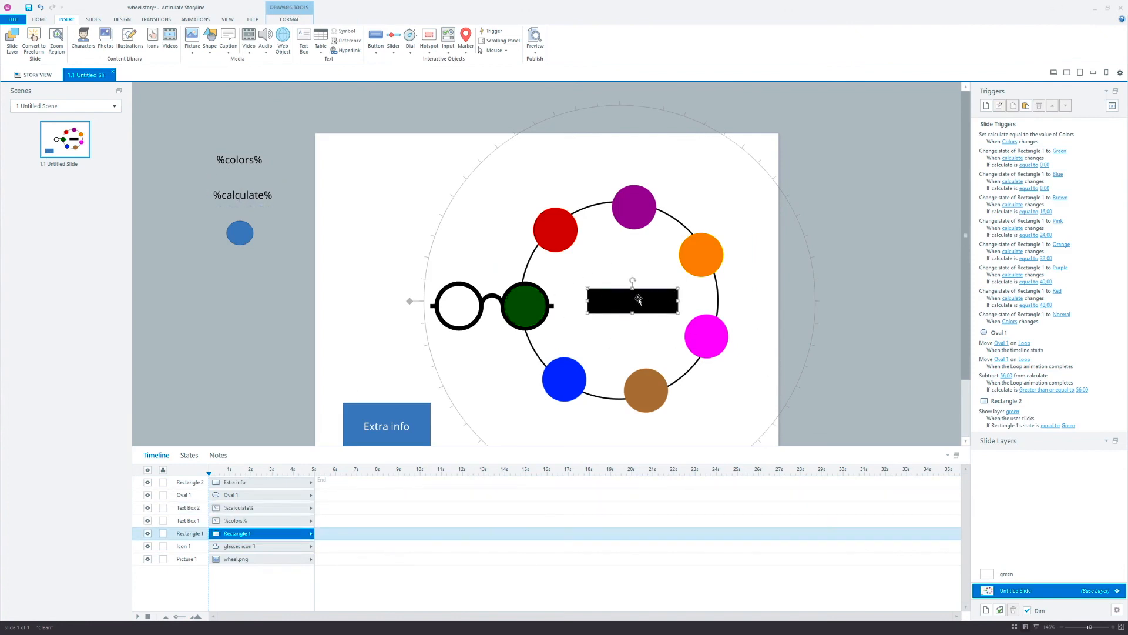
{"action": "left_click", "coordinate": [437, 431]}
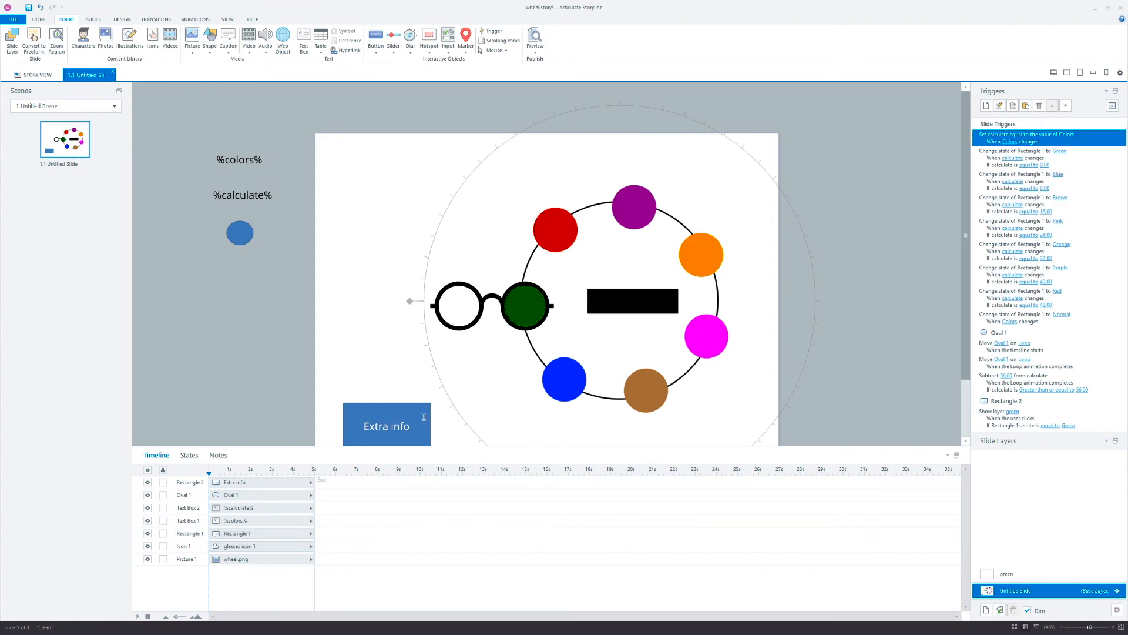
Reduce the height of the Extra info rectangle and shift it slightly up and to the left
{"action": "left_click", "coordinate": [421, 407]}
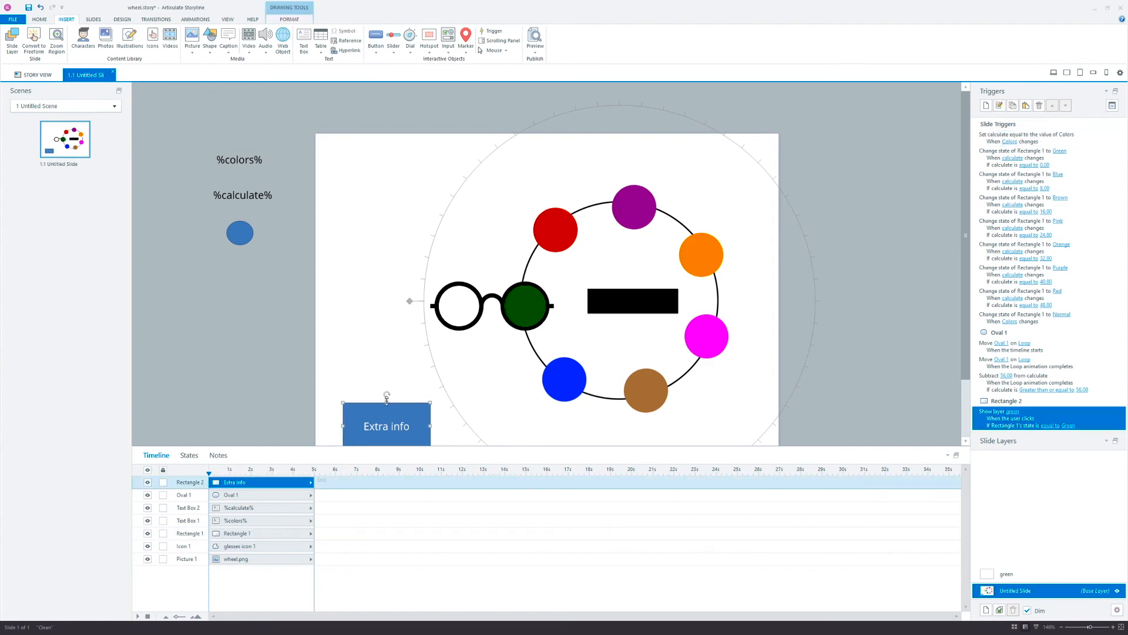
{"action": "left_click_drag", "start_coordinate": [394, 416], "coordinate": [390, 408]}
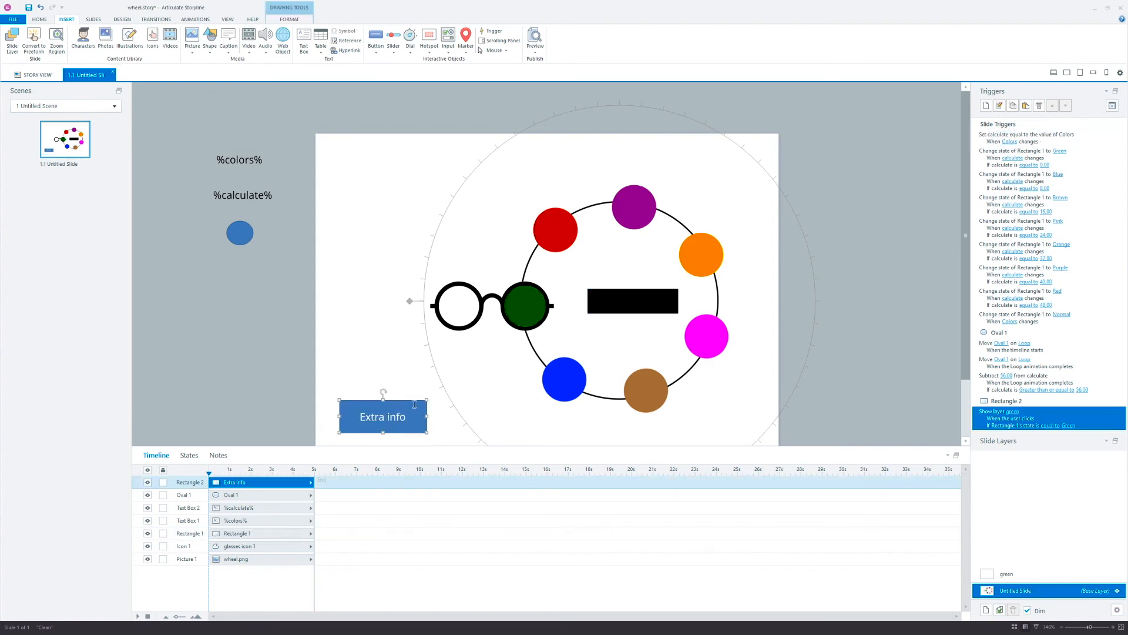